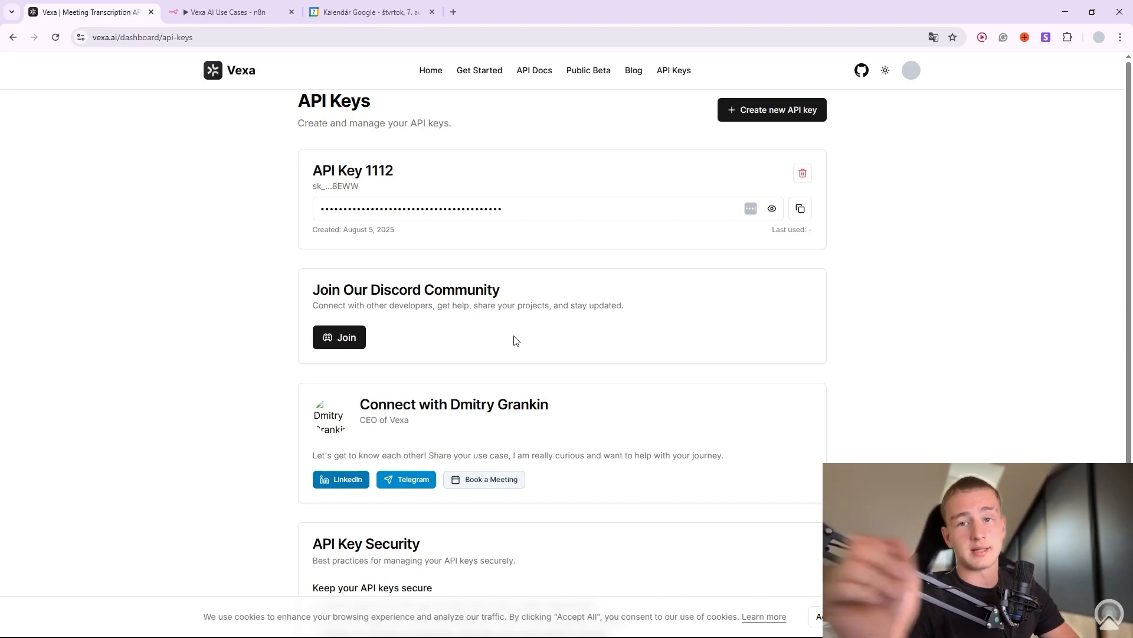
Go from the Vexa API Keys page back to the Vexa home page via the Home link.
click(431, 71)
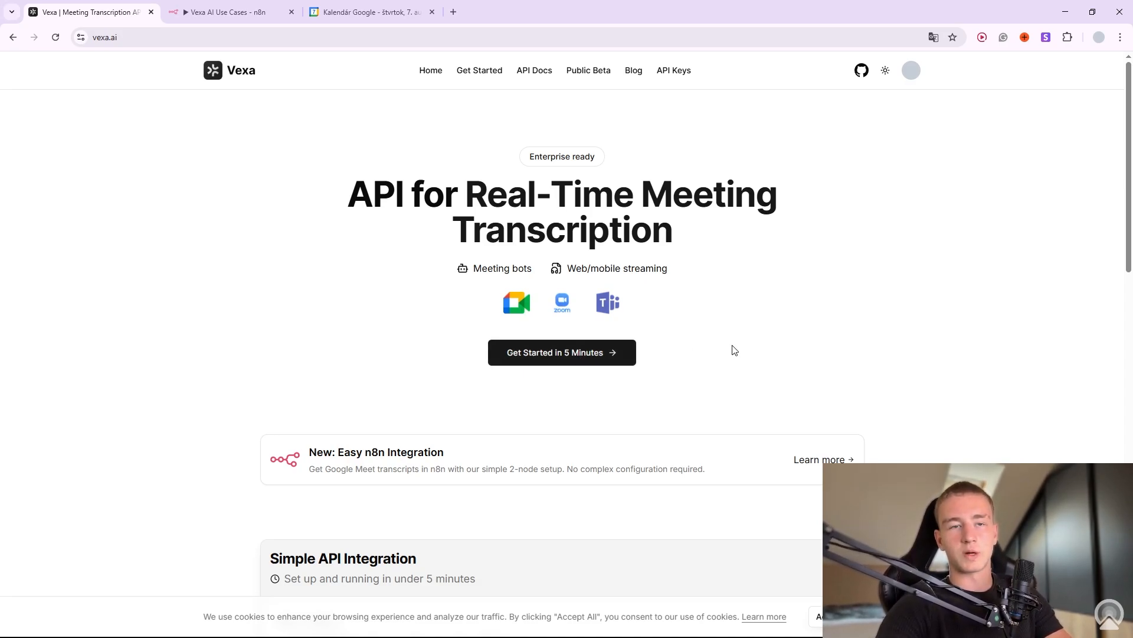
Check which account is signed in to Vexa, then close the account details.
click(911, 70)
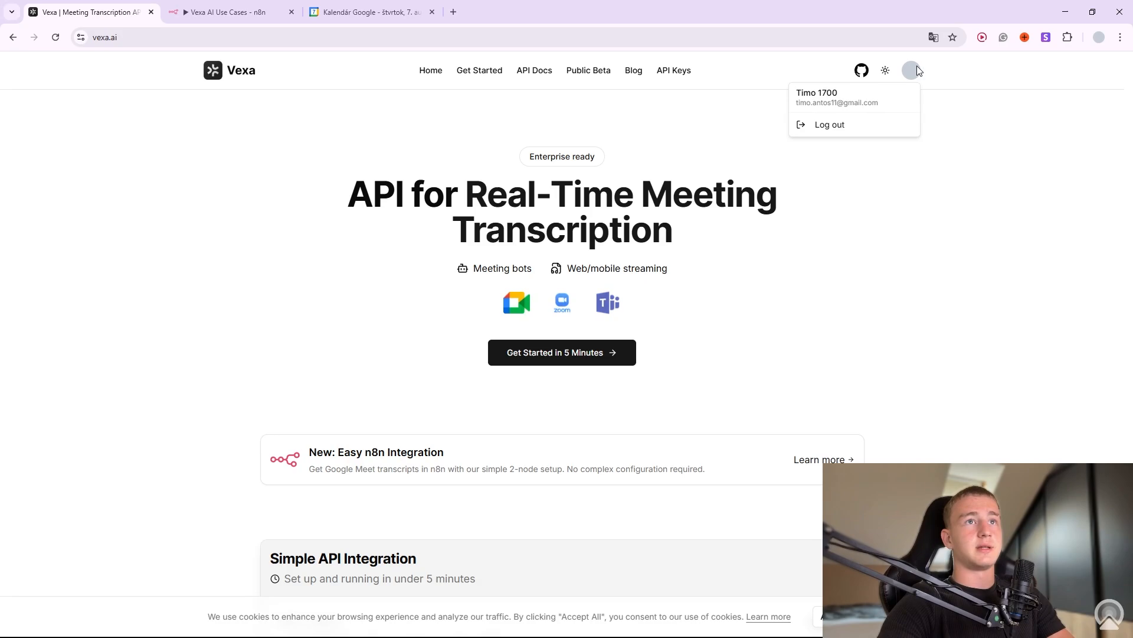
click(865, 269)
scroll(425, 390, down, 7)
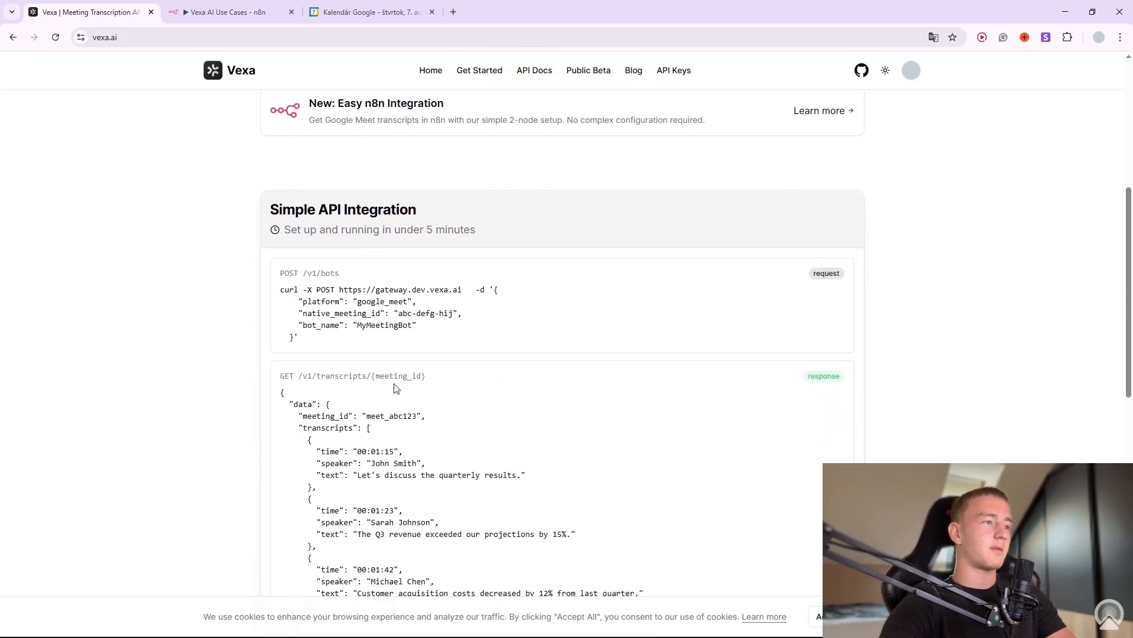
scroll(423, 441, up, 7)
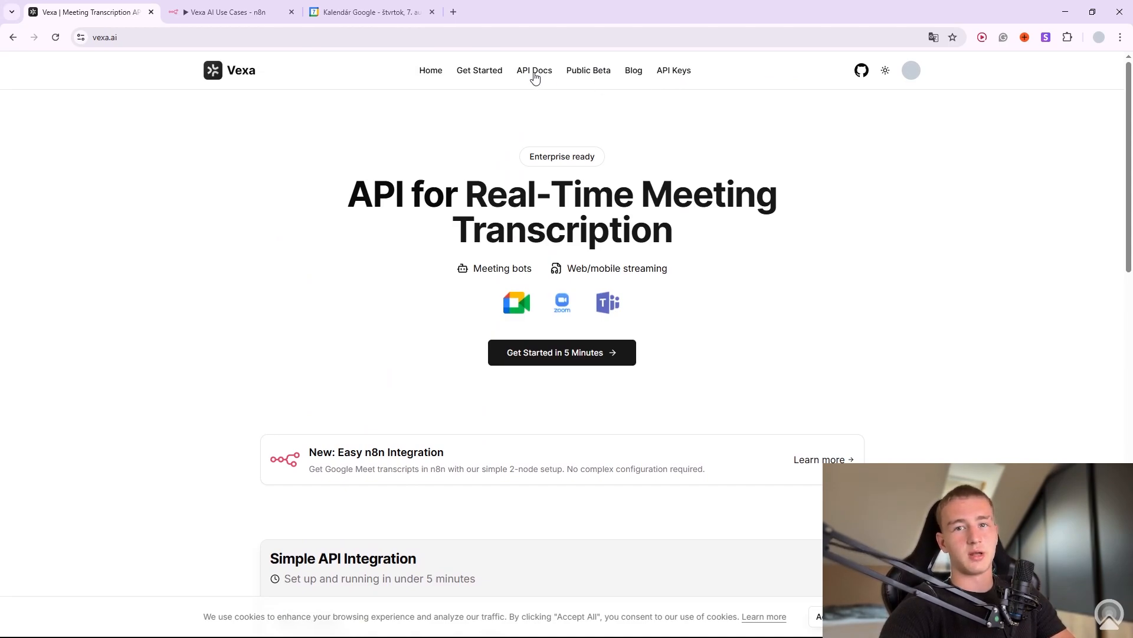
Open Vexa's API Keys dashboard through Get Started and highlight the existing key's name, 1112.
double_click(494, 77)
click(495, 77)
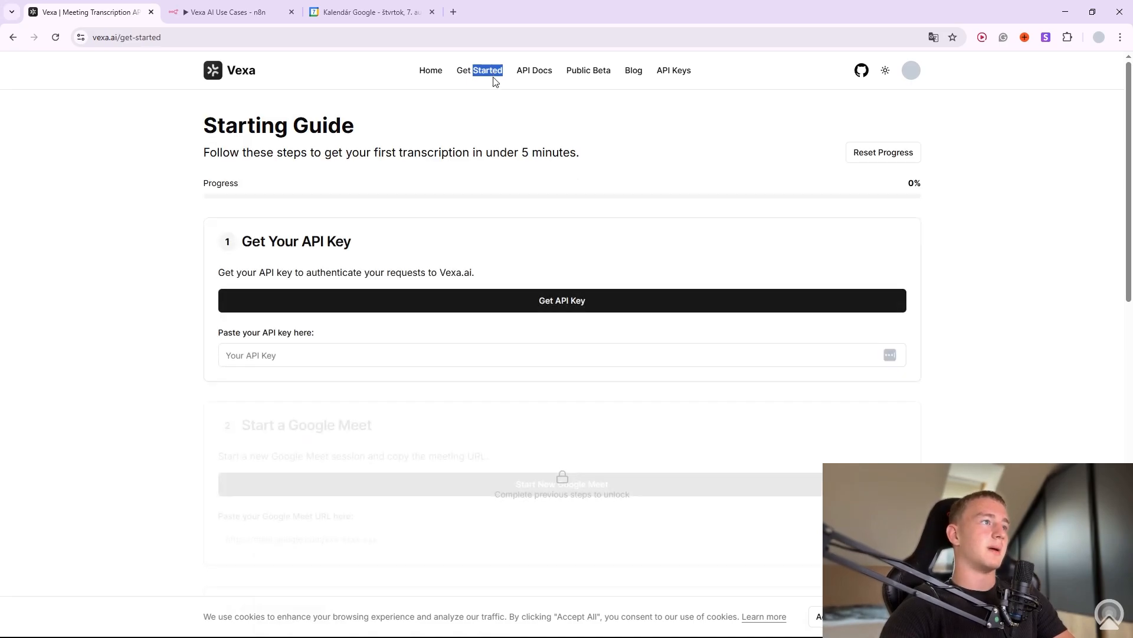
click(667, 74)
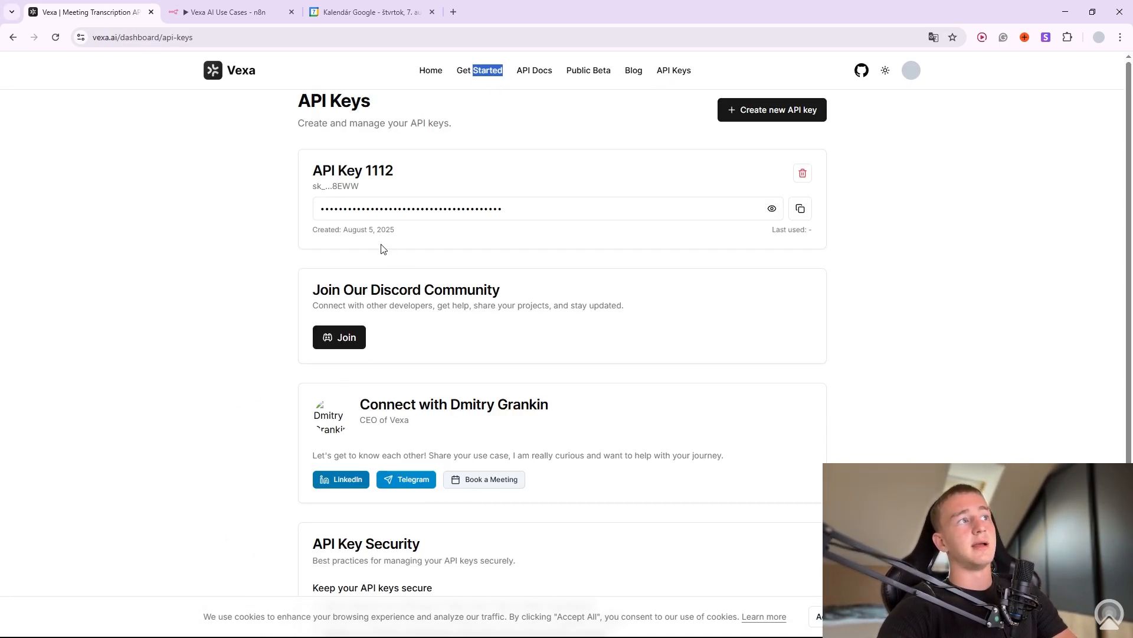
drag(313, 171, 394, 175)
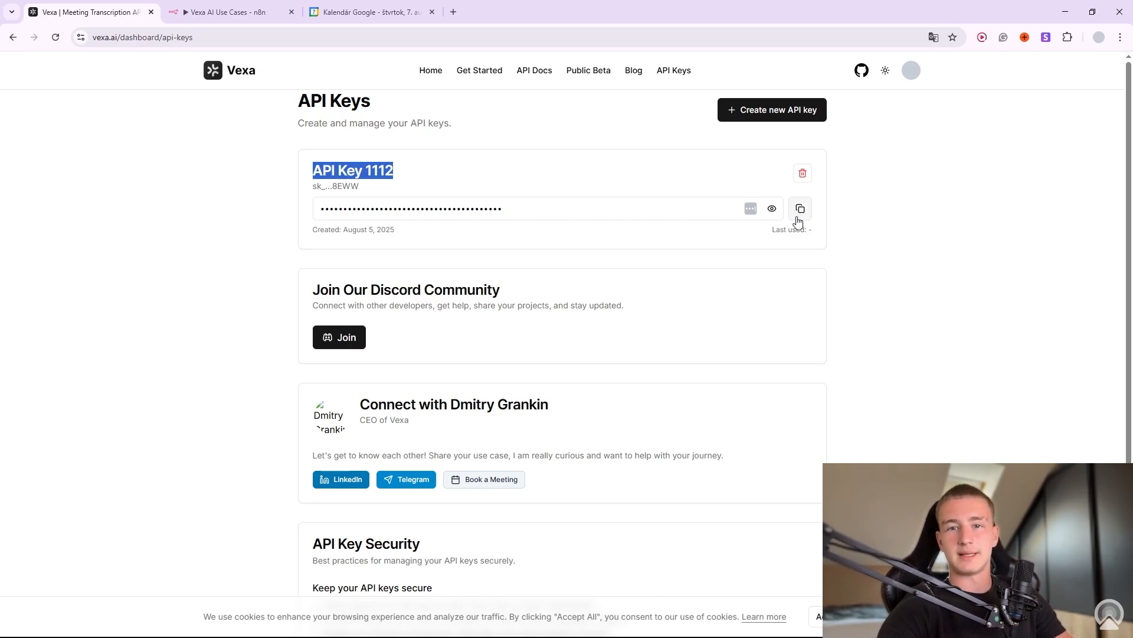
Open docs/user_api_guide.md on GitHub, scrolled to the API Endpoints section on requesting a bot.
click(534, 72)
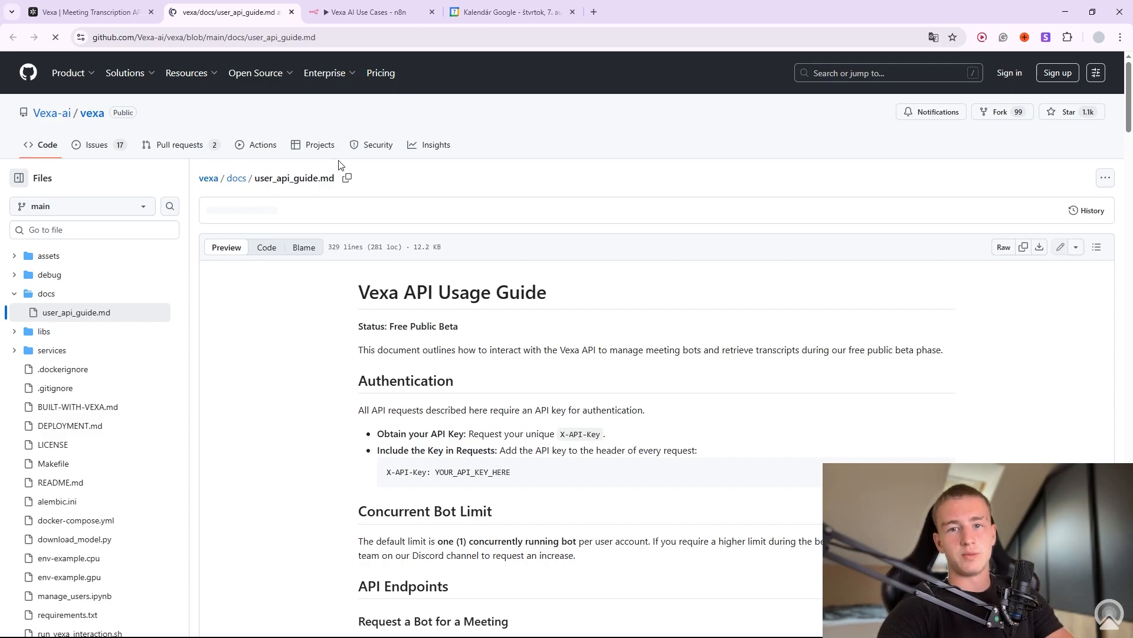
key(alt+a)
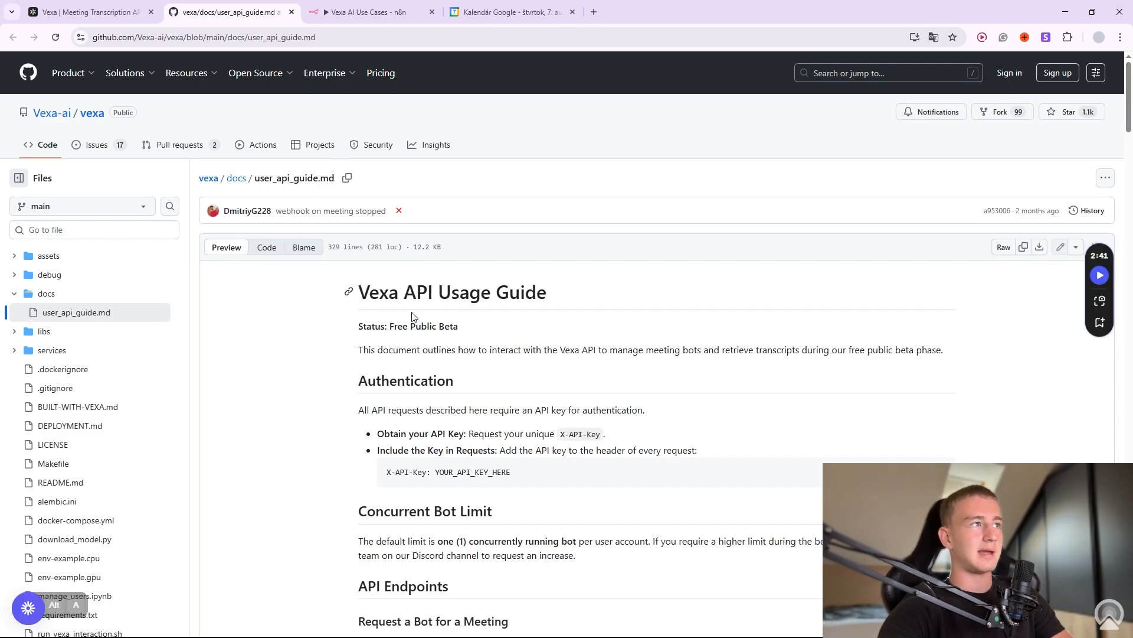
scroll(450, 353, down, 2)
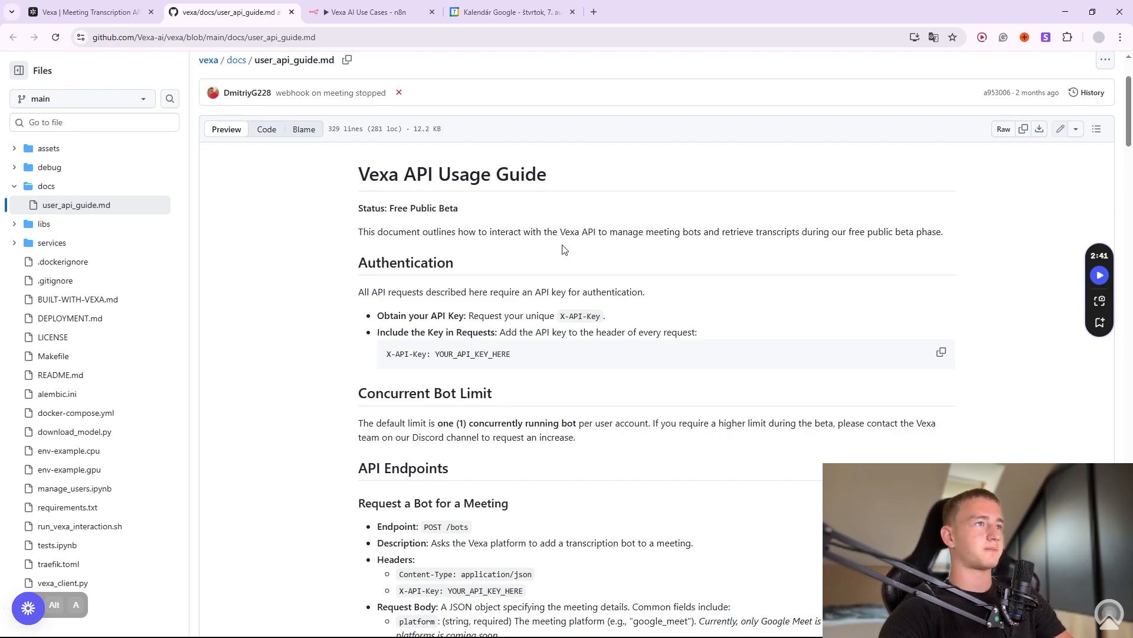
scroll(564, 250, down, 4)
scroll(582, 349, down, 1)
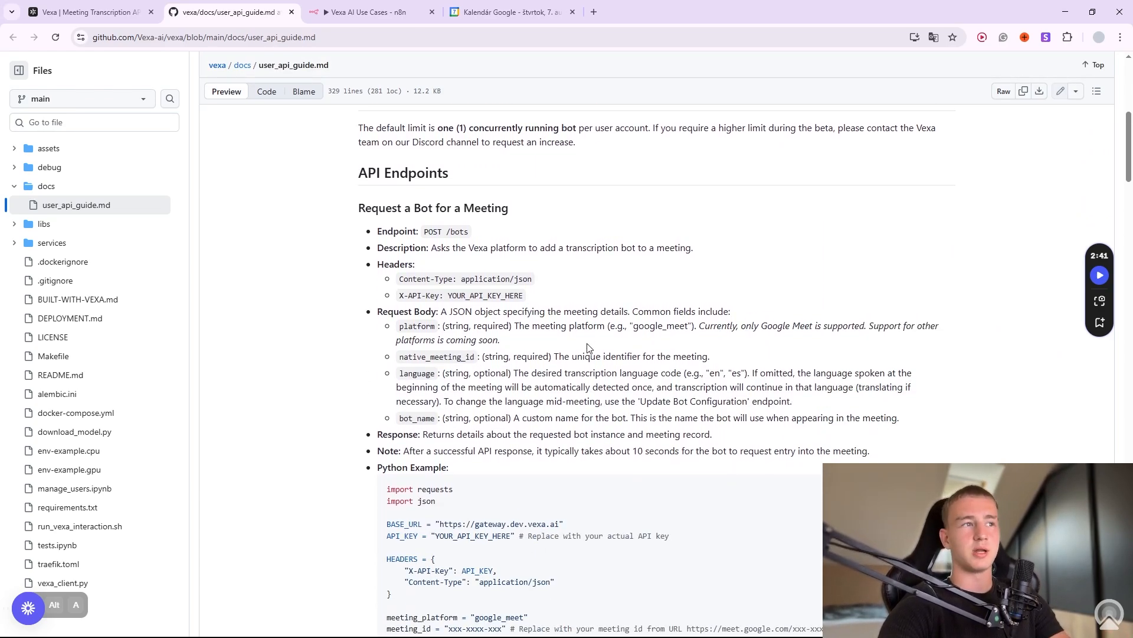
scroll(587, 367, down, 4)
scroll(596, 372, up, 5)
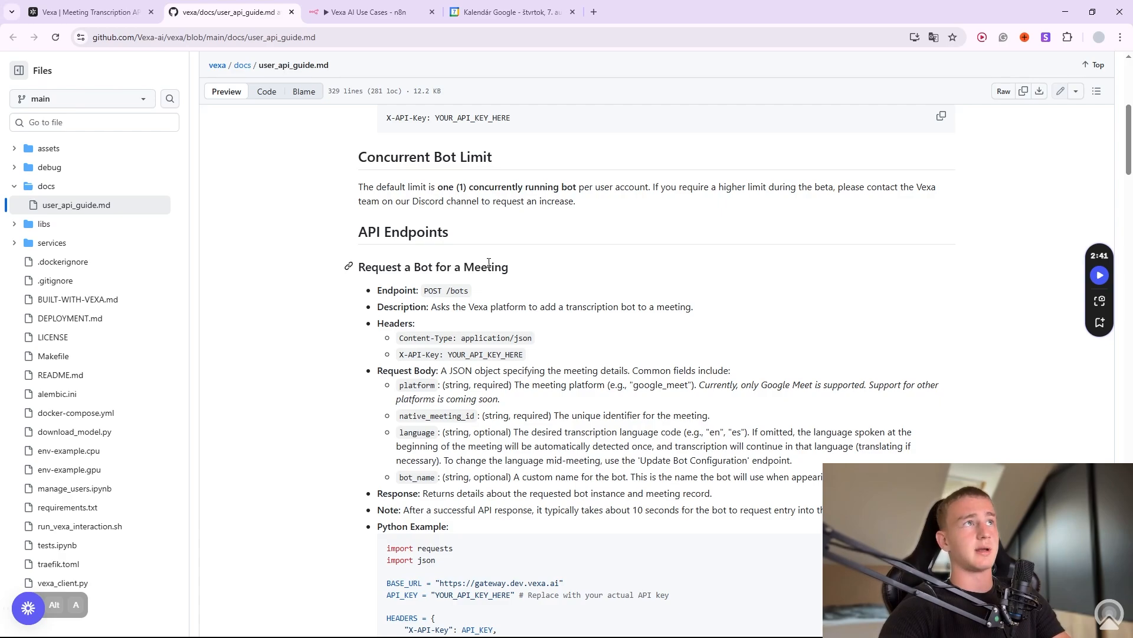
Add an HTTP Request node to the n8n Vexa AI Use Cases workflow canvas.
click(371, 10)
drag(471, 485, 510, 376)
right_click(508, 385)
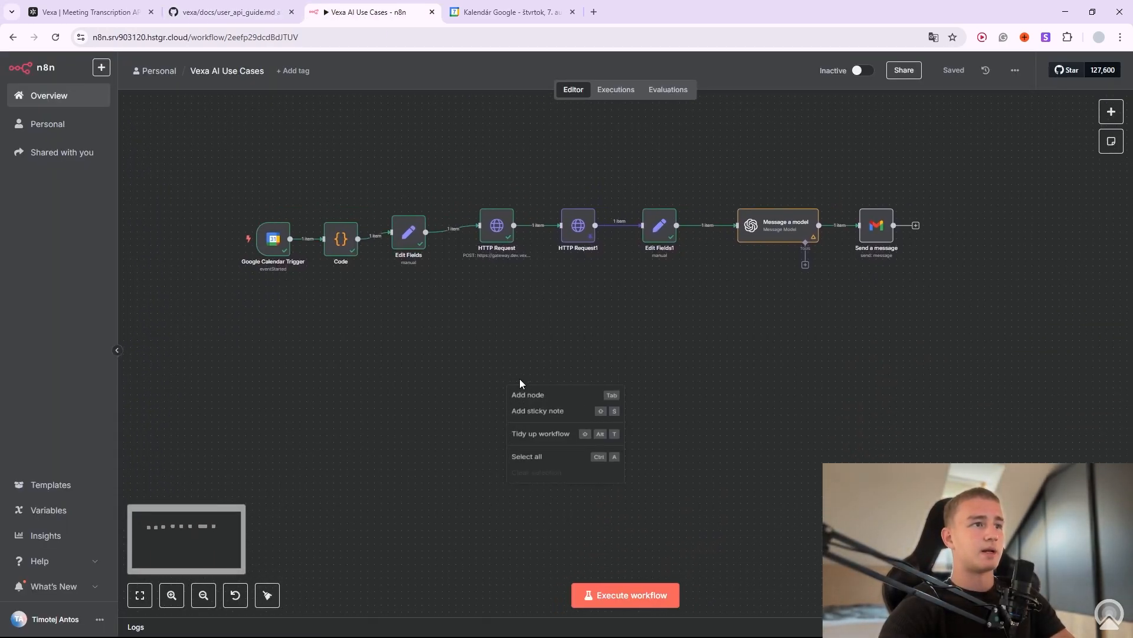
click(536, 399)
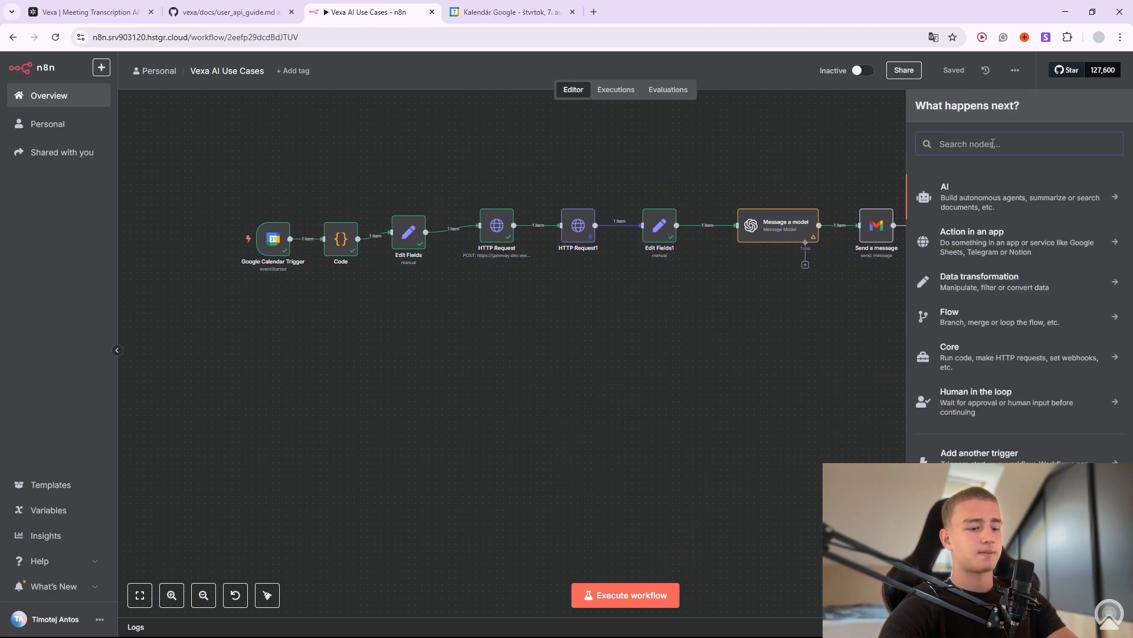
text(http)
click(1019, 191)
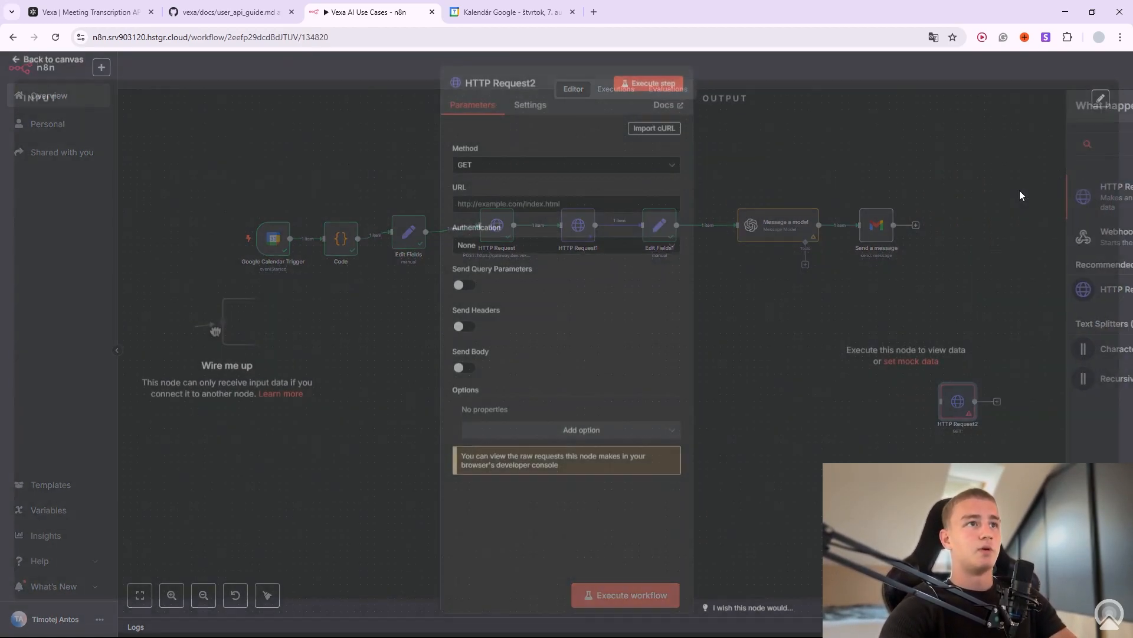
Copy the bot-request cURL example from the Vexa API guide, then return to n8n.
click(88, 12)
click(227, 11)
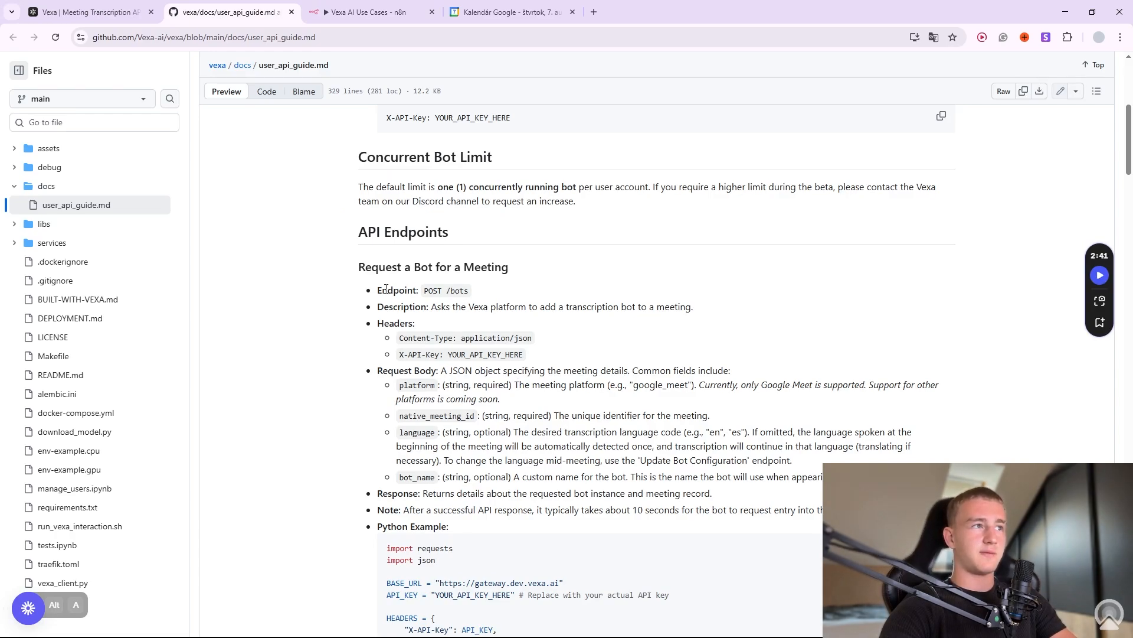
drag(386, 288, 634, 485)
click(642, 471)
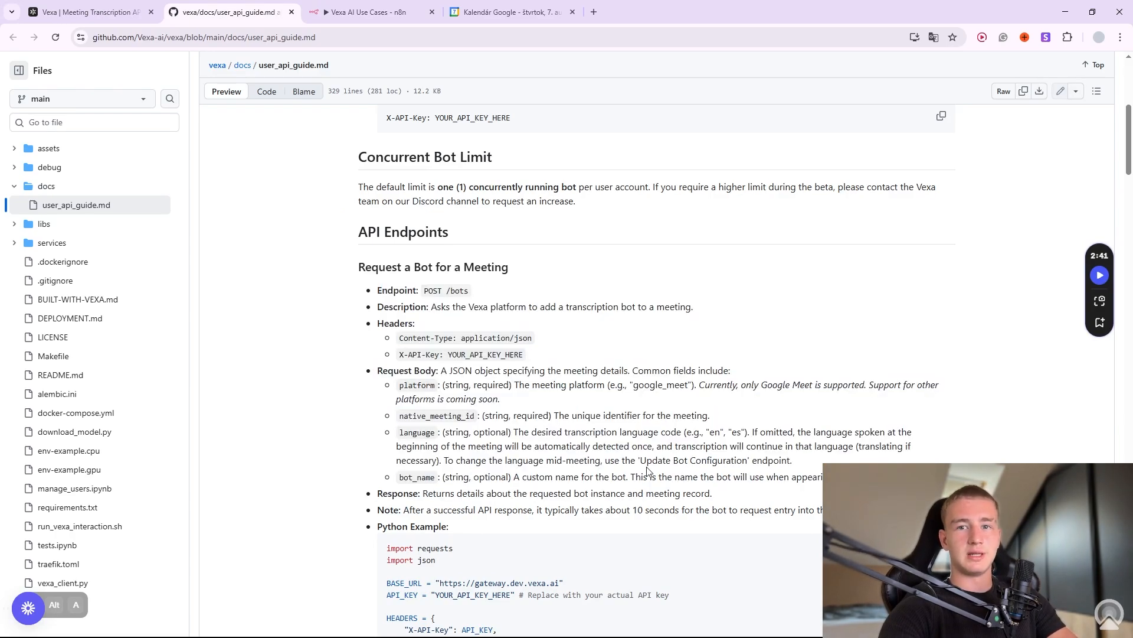
scroll(608, 425, down, 5)
scroll(525, 274, up, 2)
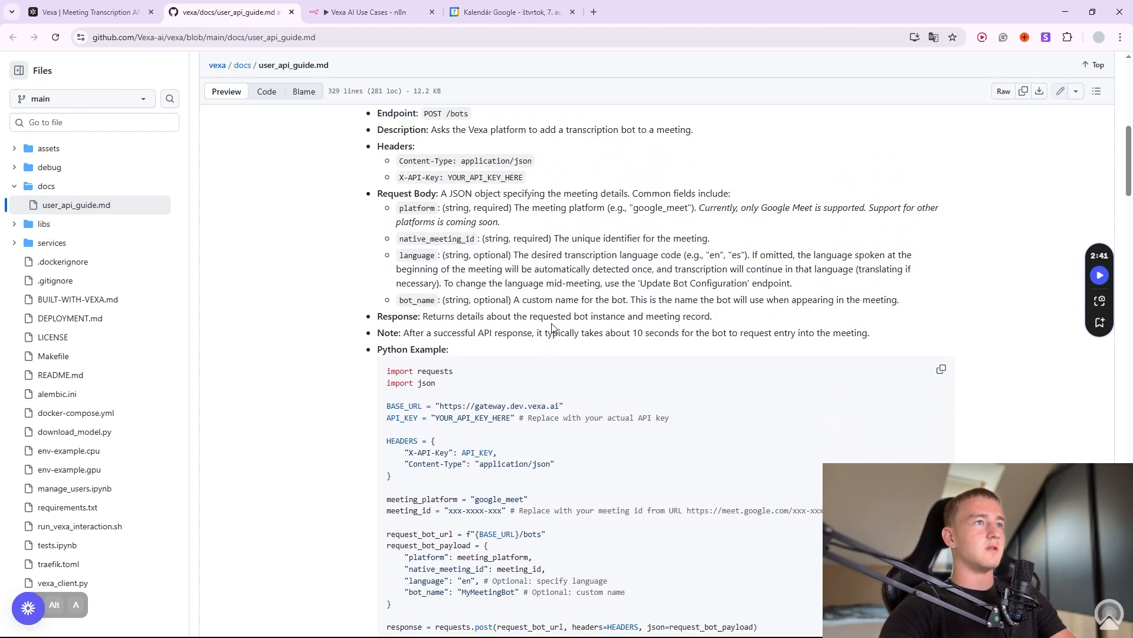
scroll(525, 274, down, 6)
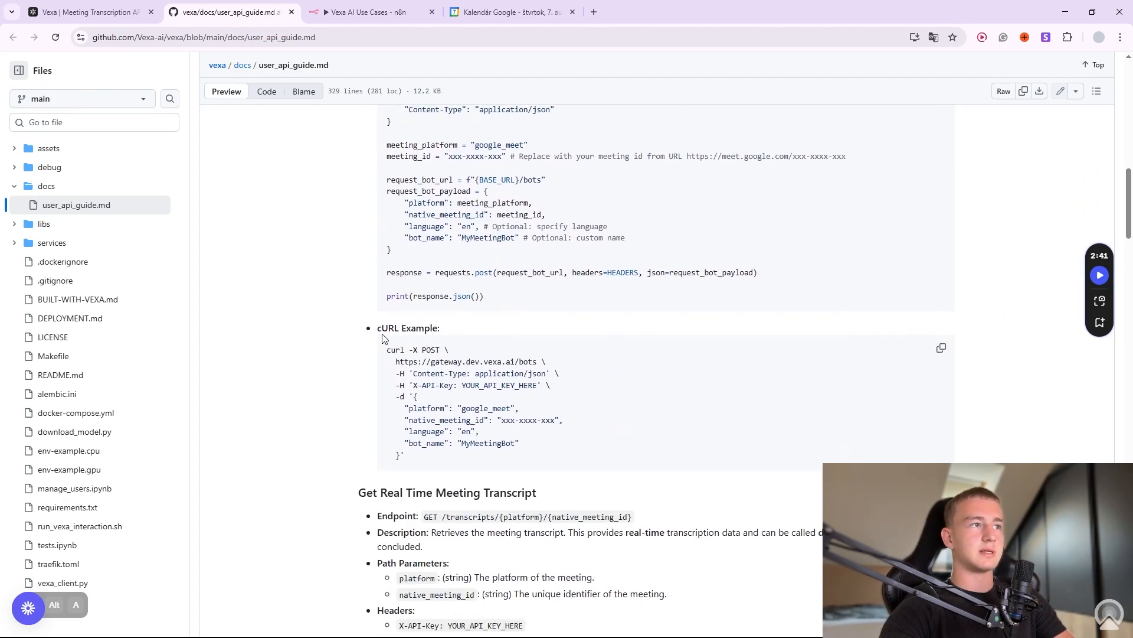
click(941, 348)
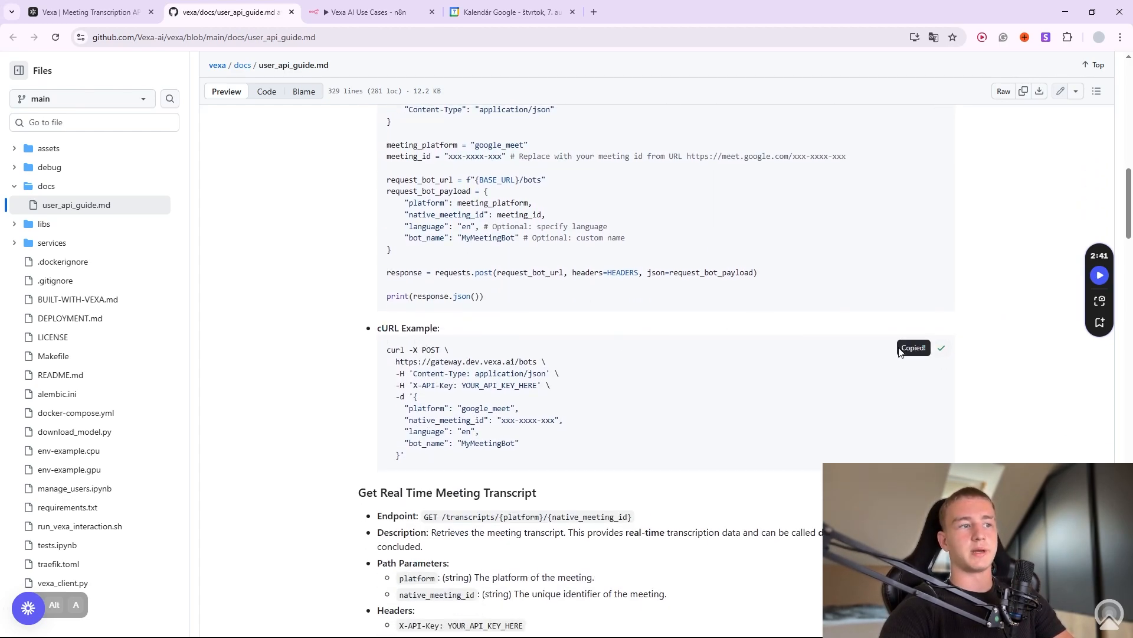
key(ctrl+Tab)
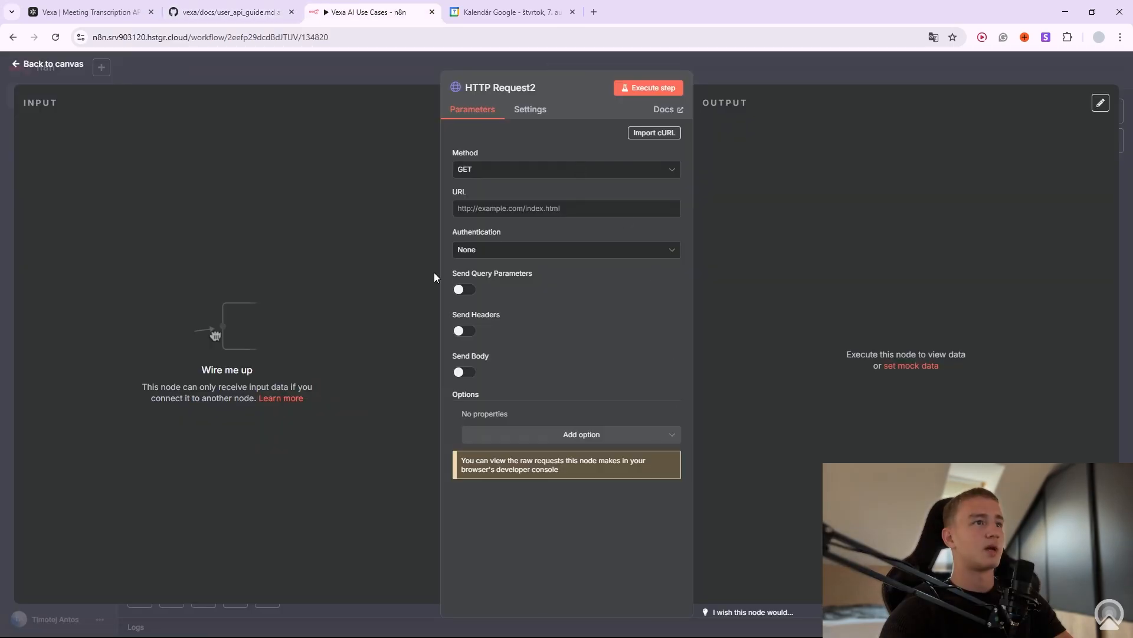
Import the copied cURL into HTTP Request2, making it a POST to the Vexa bots endpoint.
click(654, 134)
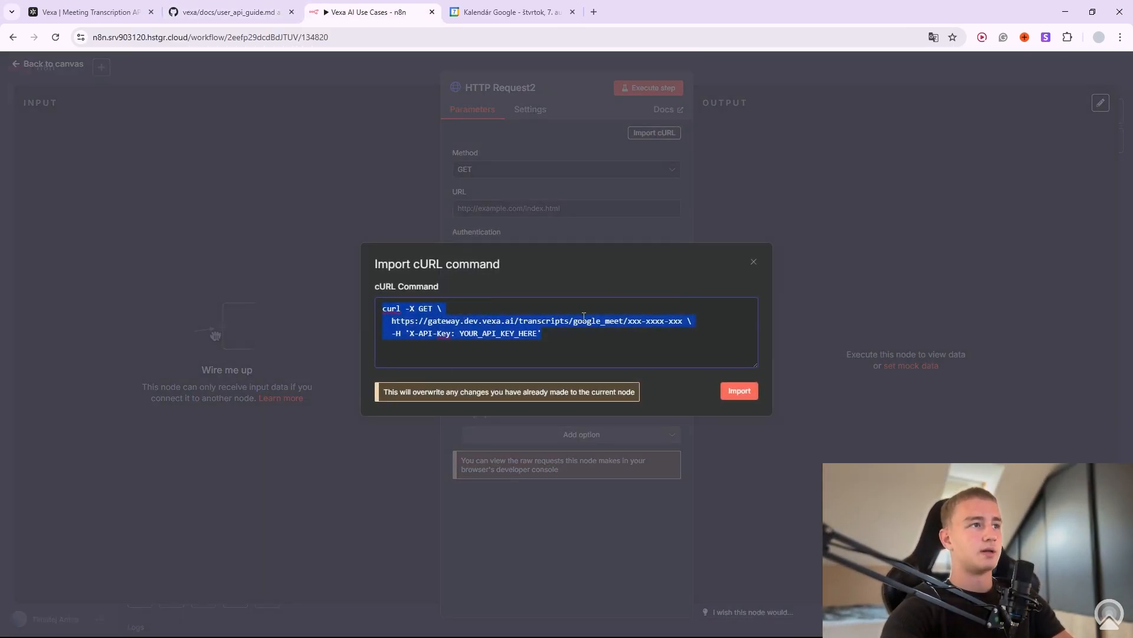
scroll(584, 317, down, 2)
click(726, 392)
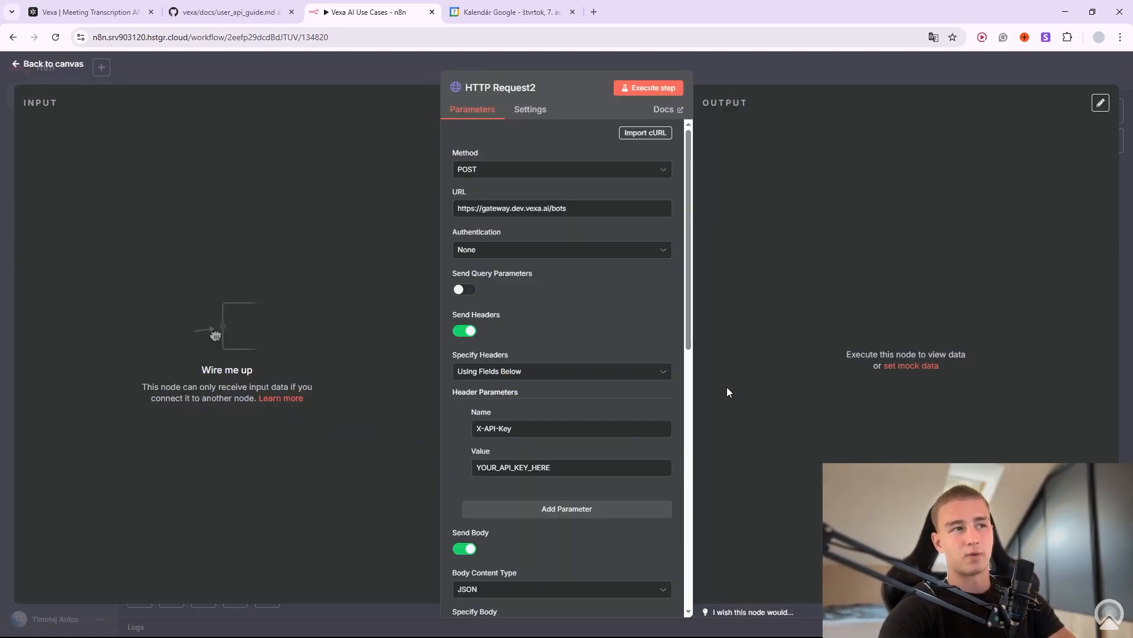
Review the imported X-API-Key header and the meeting ID and language 'en' body values.
scroll(665, 375, down, 1)
drag(485, 258, 494, 257)
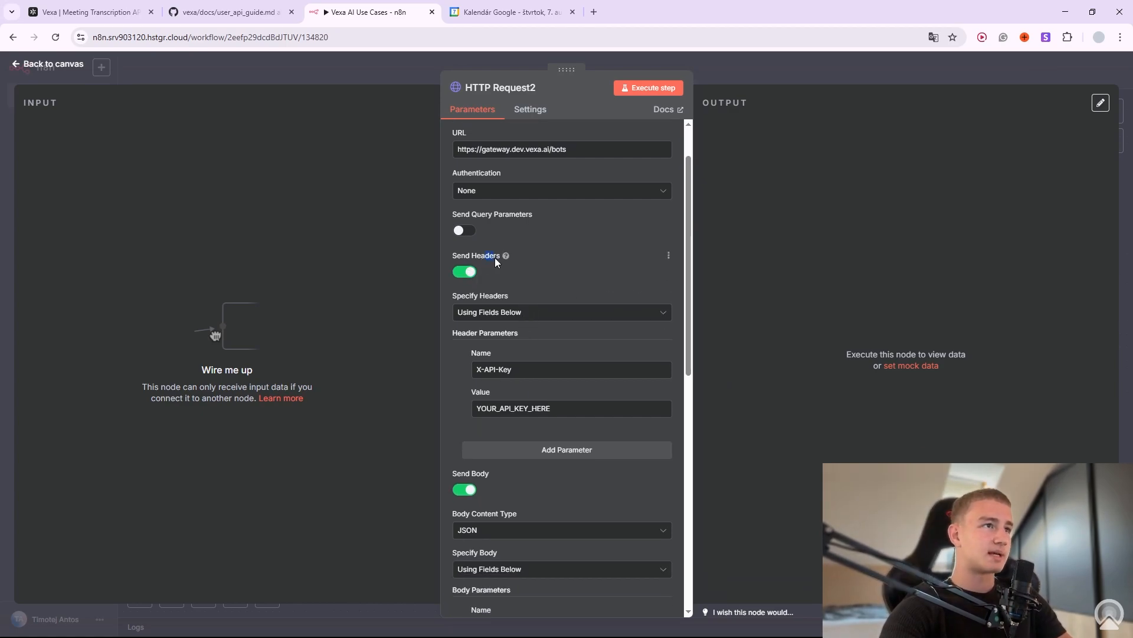
drag(497, 408, 553, 414)
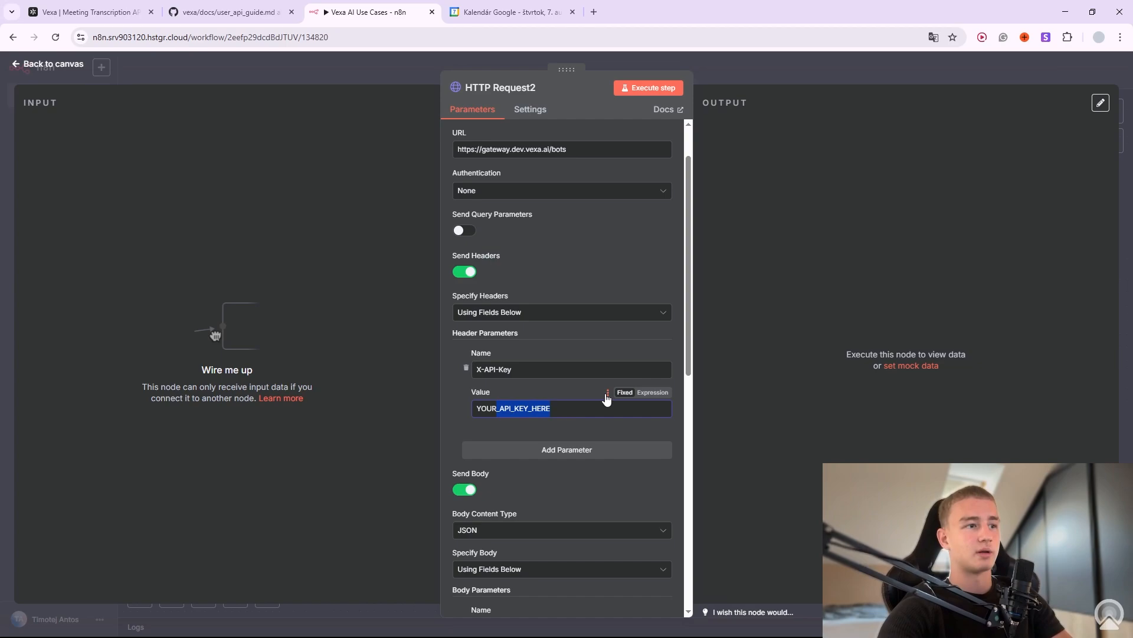
scroll(461, 337, down, 3)
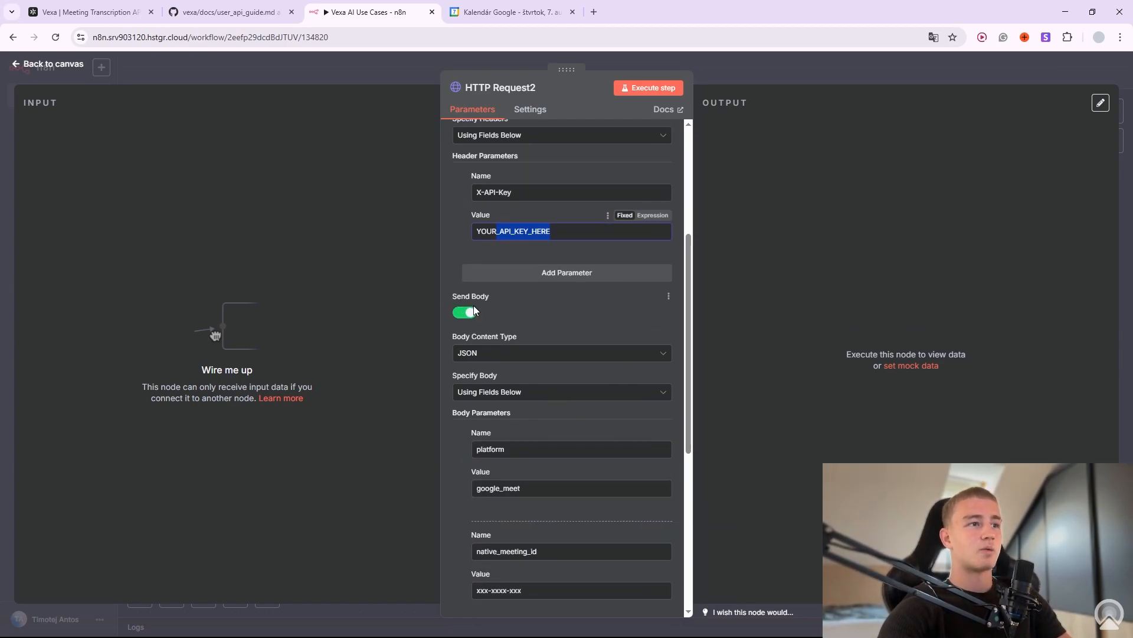
scroll(473, 330, down, 2)
drag(481, 334, 498, 334)
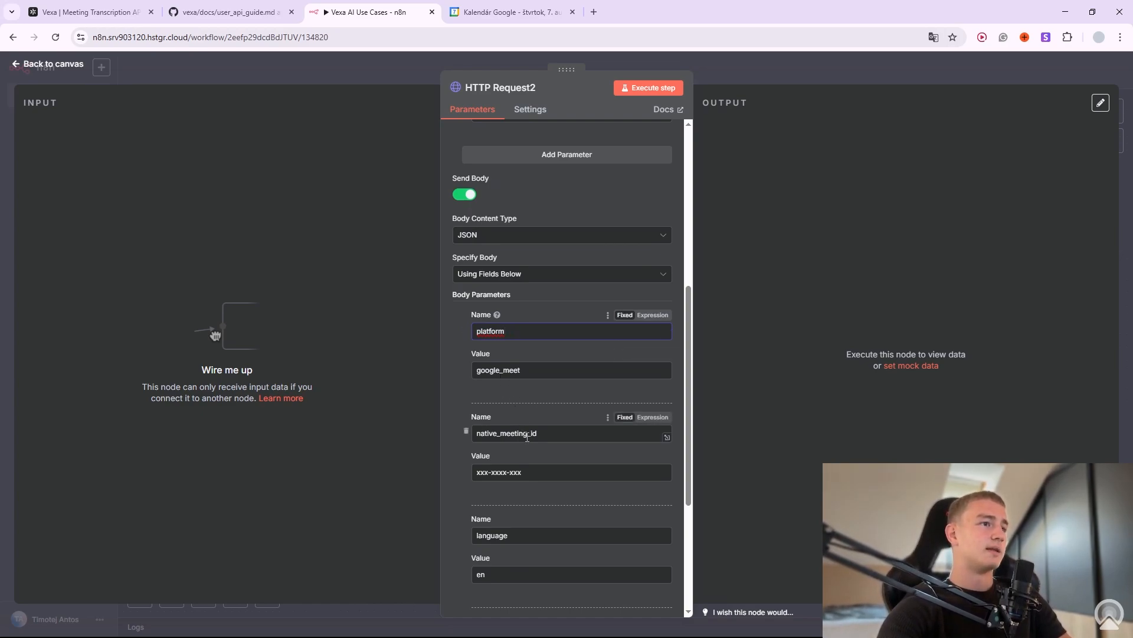
triple_click(514, 473)
scroll(506, 486, down, 1)
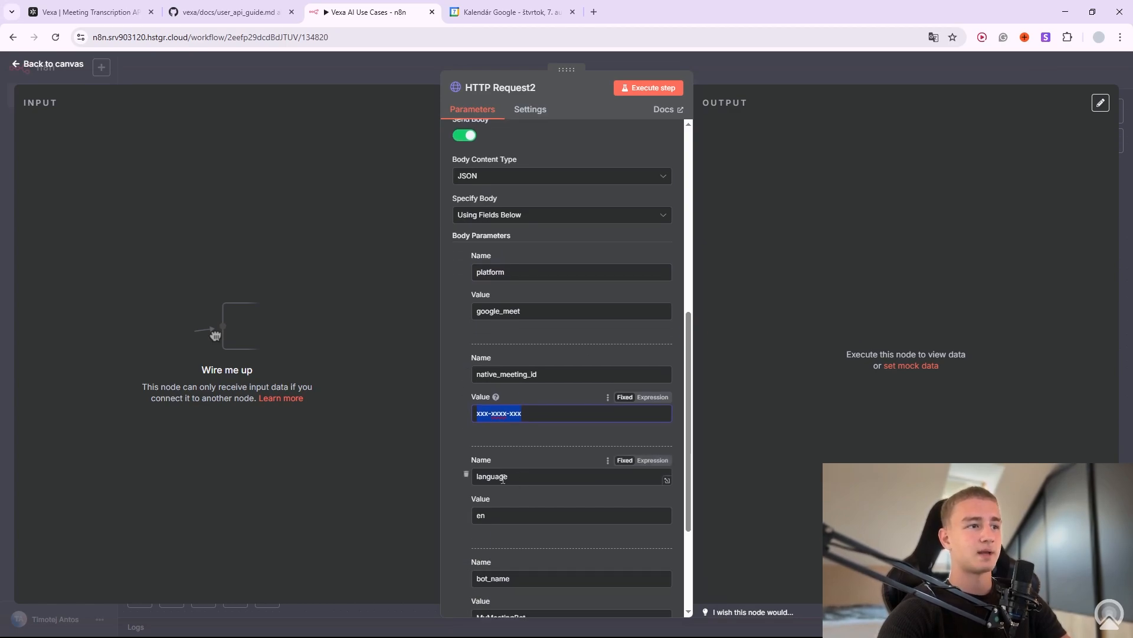
scroll(499, 472, down, 1)
click(496, 457)
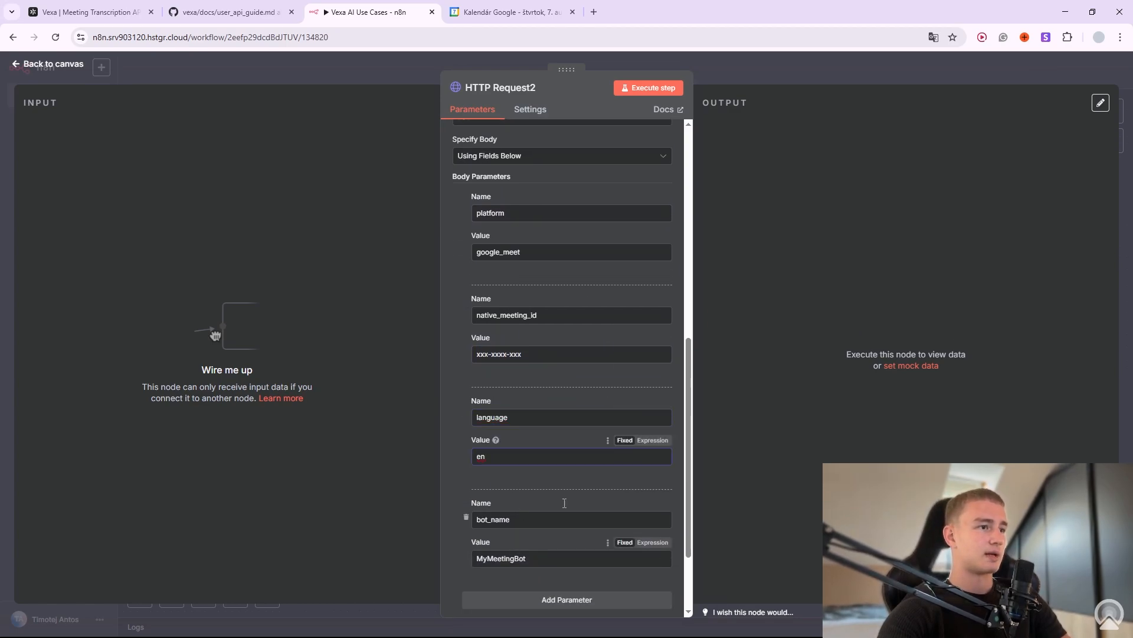
click(727, 59)
Add a Manual Trigger node and connect it so it feeds HTTP Request2.
drag(944, 402, 639, 394)
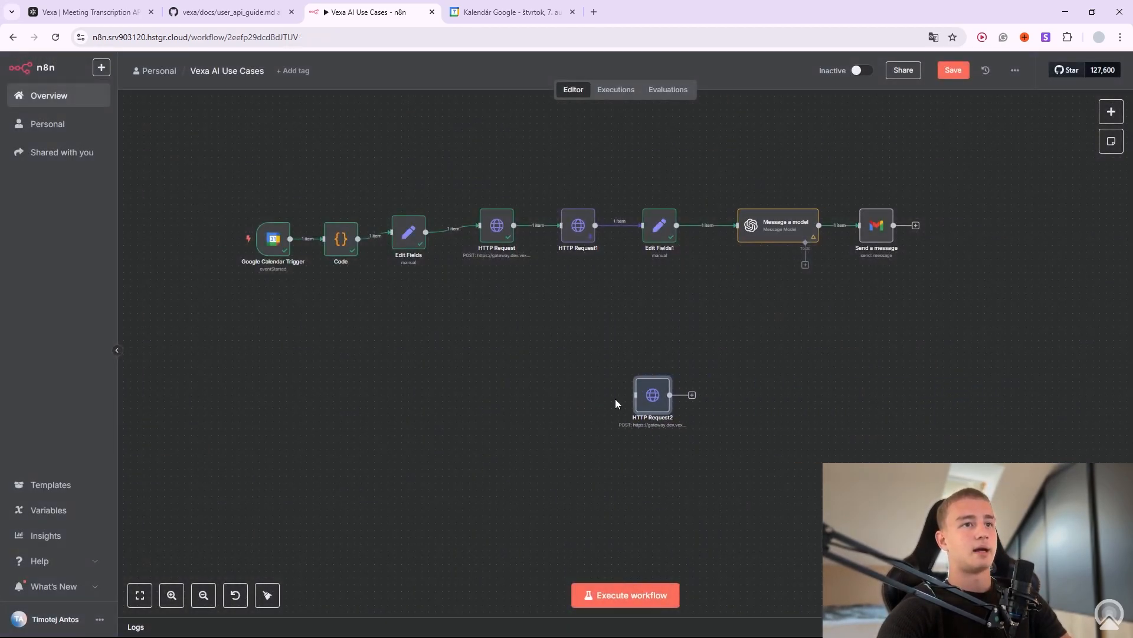
right_click(523, 396)
click(544, 416)
text(trigge)
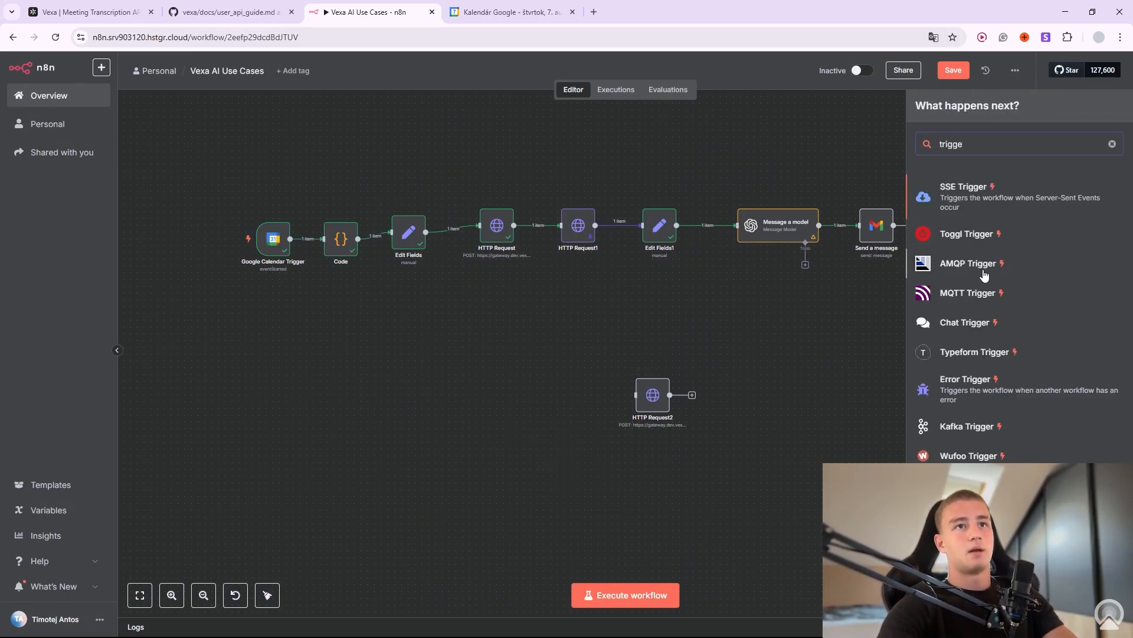
text(r ma)
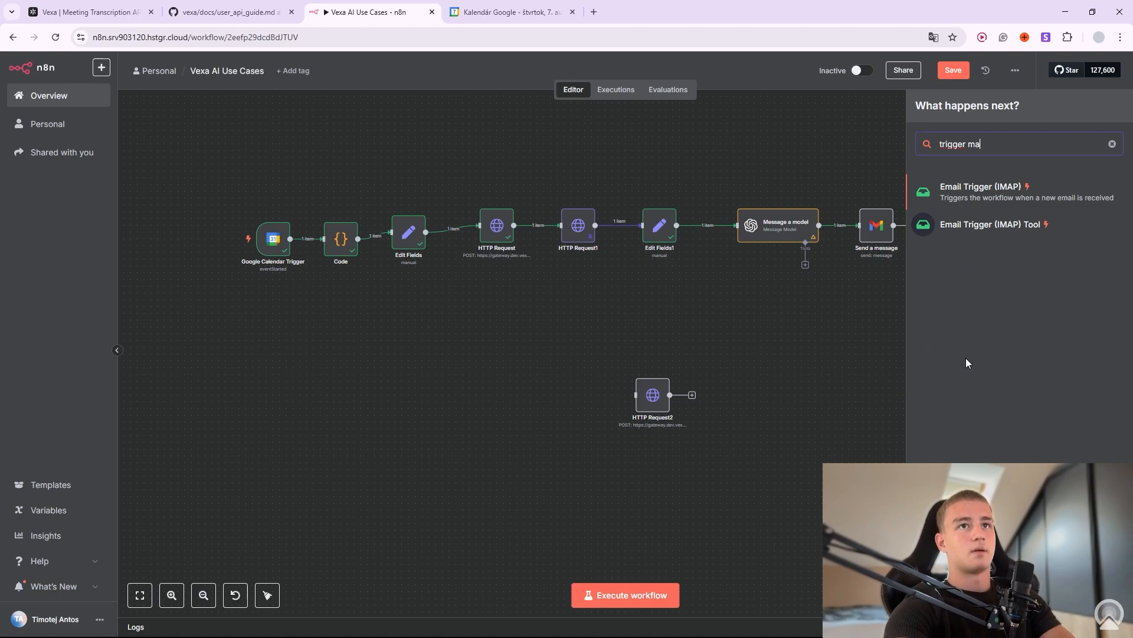
text(n)
key(BackSpace)
key(BackSpace)
key(ctrl+a)
text(manu)
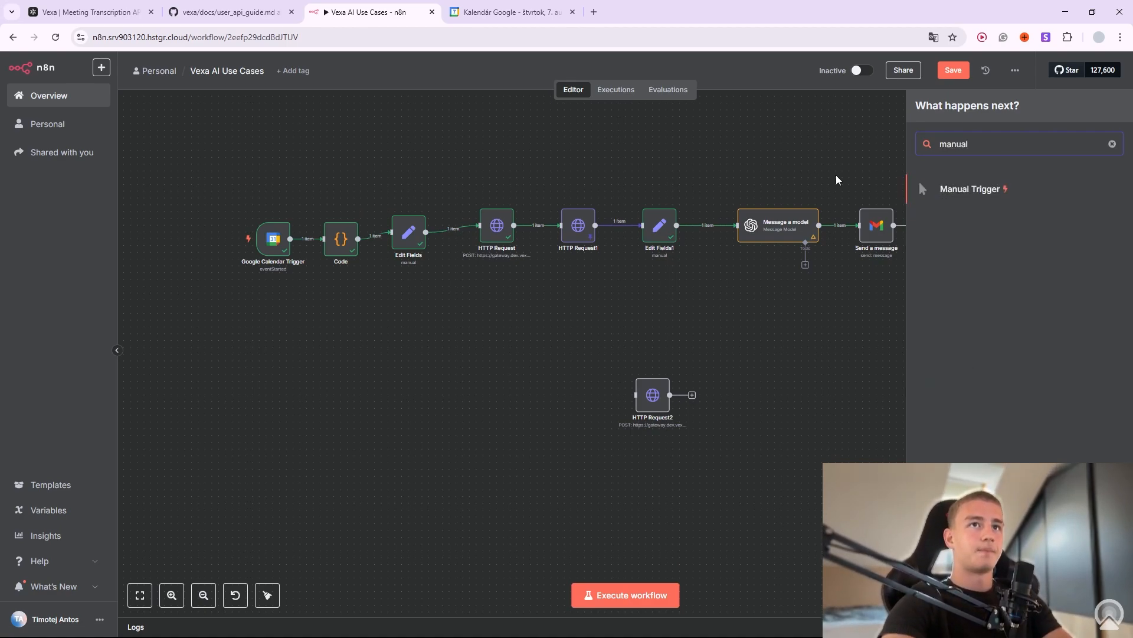
click(945, 189)
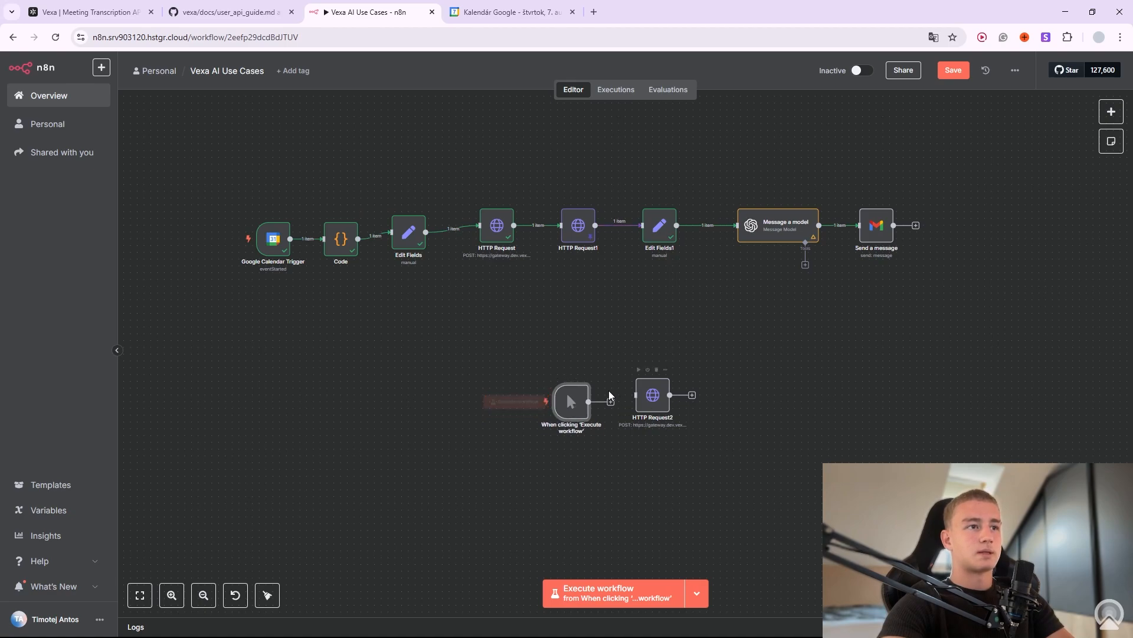
drag(574, 413, 578, 398)
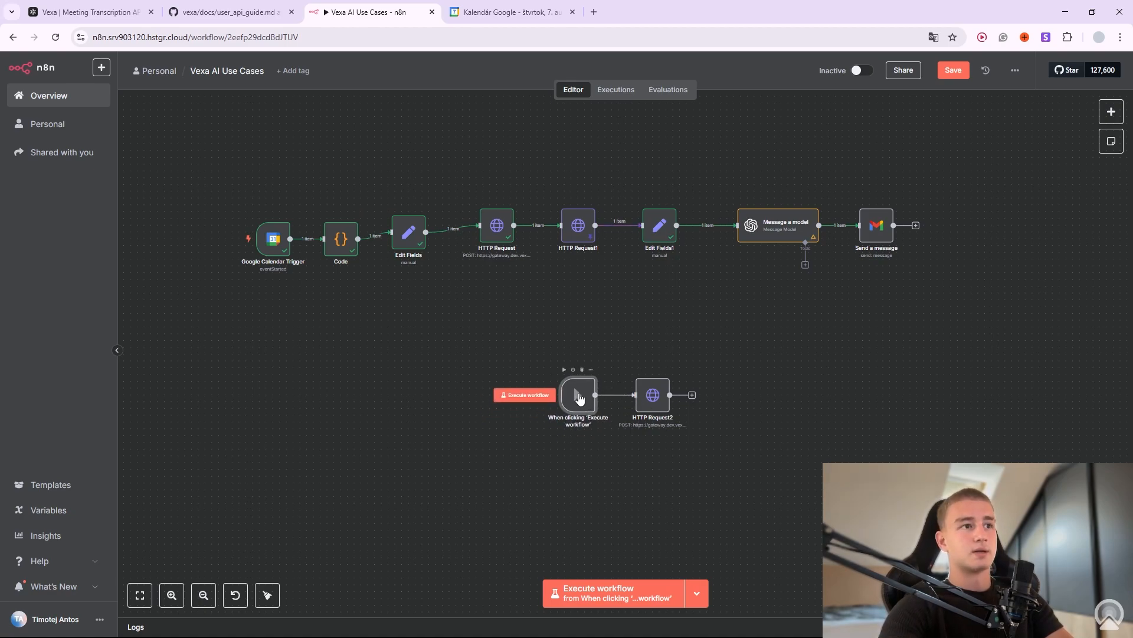
Find Google Meet through a web search and start an instant meeting in a new tab.
click(594, 12)
text(google meet)
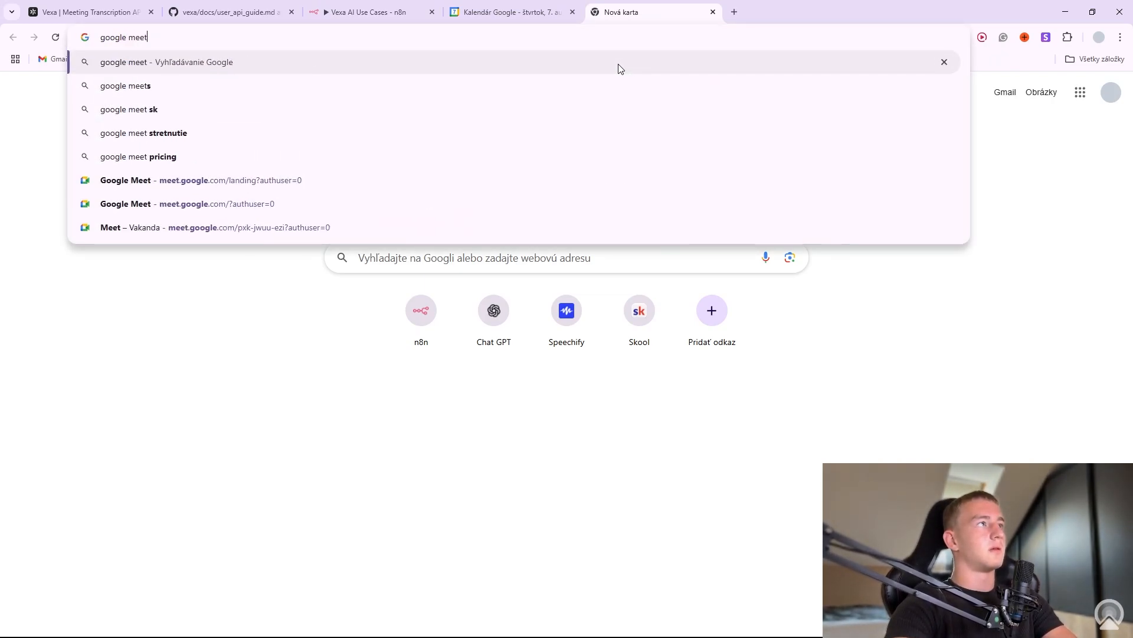
click(620, 69)
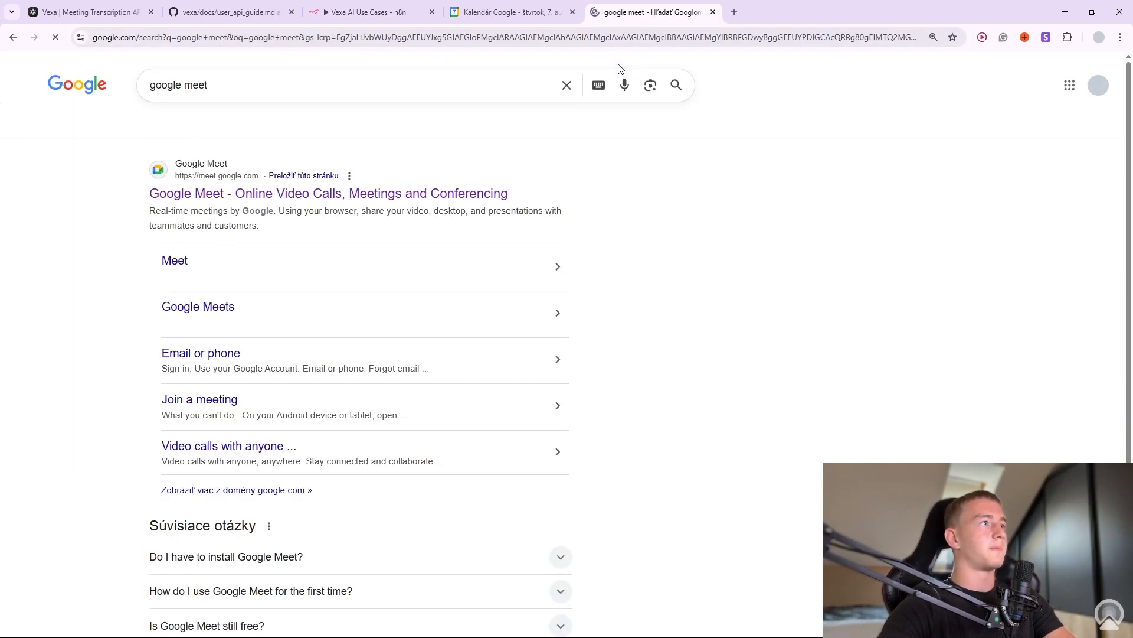
click(397, 193)
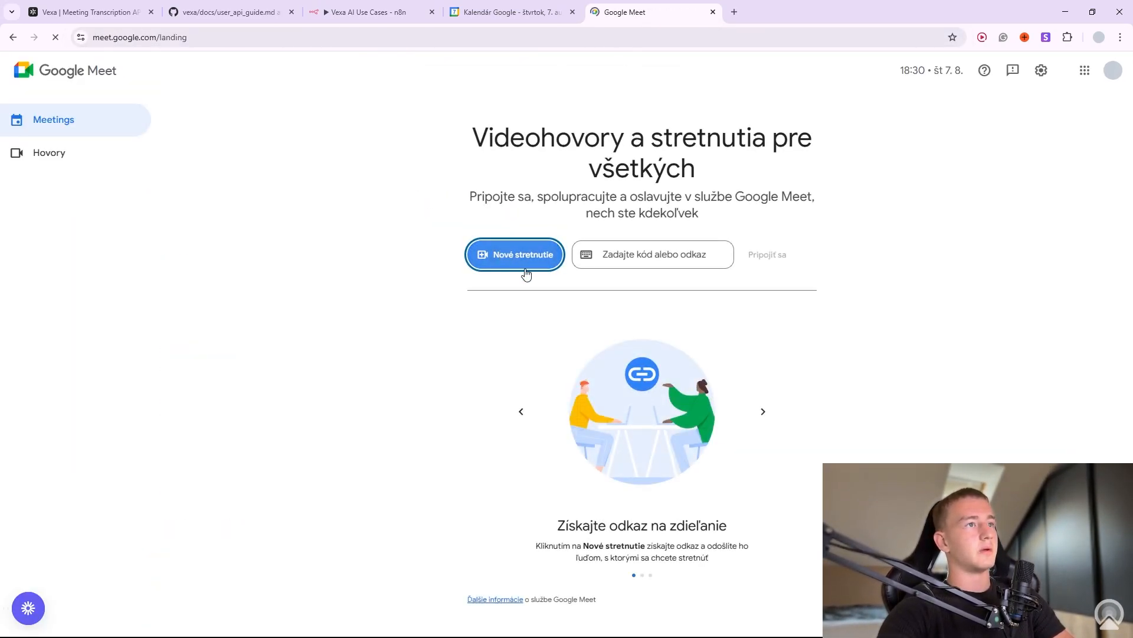
click(513, 255)
click(548, 288)
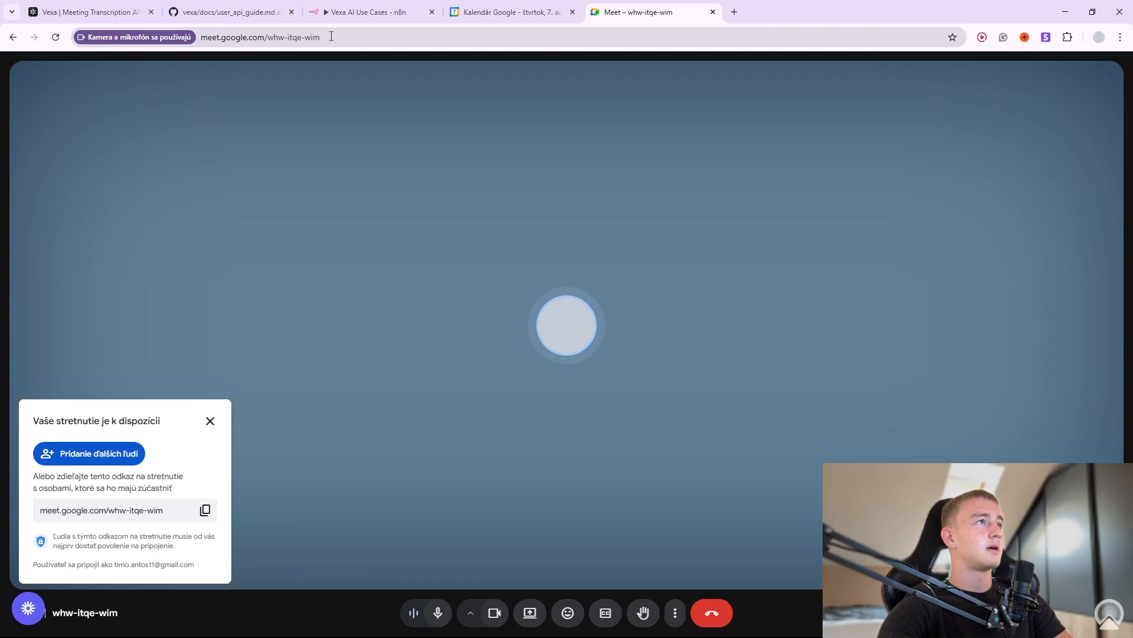
Take the meeting code whw-itqe-wim from the meeting address and go back to n8n.
click(332, 36)
click(332, 37)
drag(348, 37, 190, 50)
key(ctrl+c)
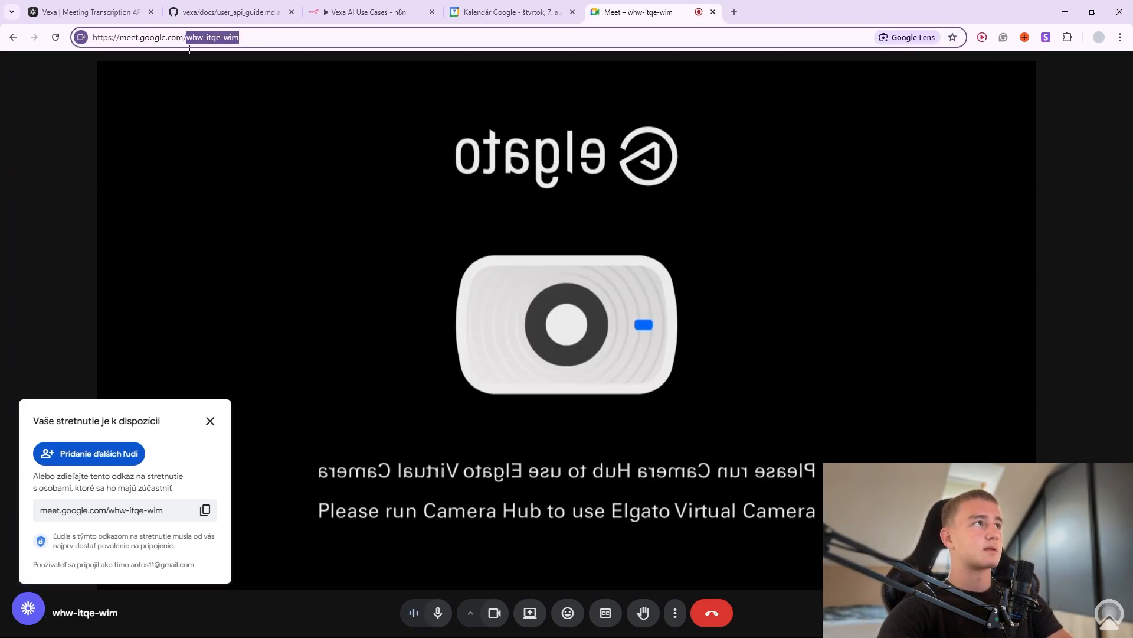
click(354, 12)
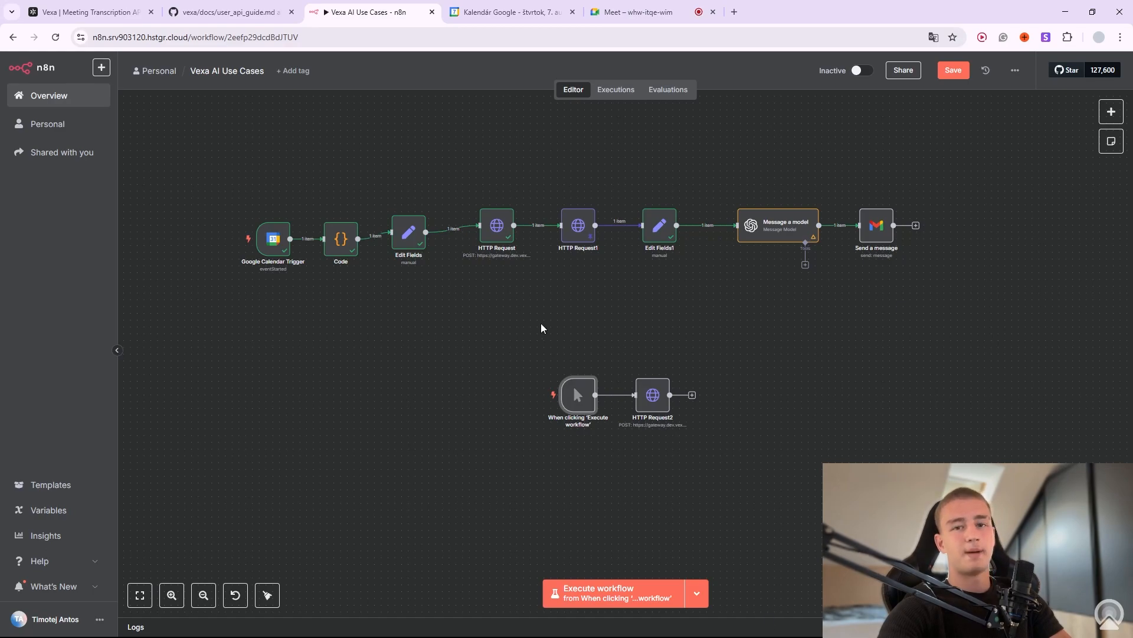
Replace HTTP Request2's native_meeting_id placeholder with the pasted meeting code whw-itqe-wim.
click(666, 369)
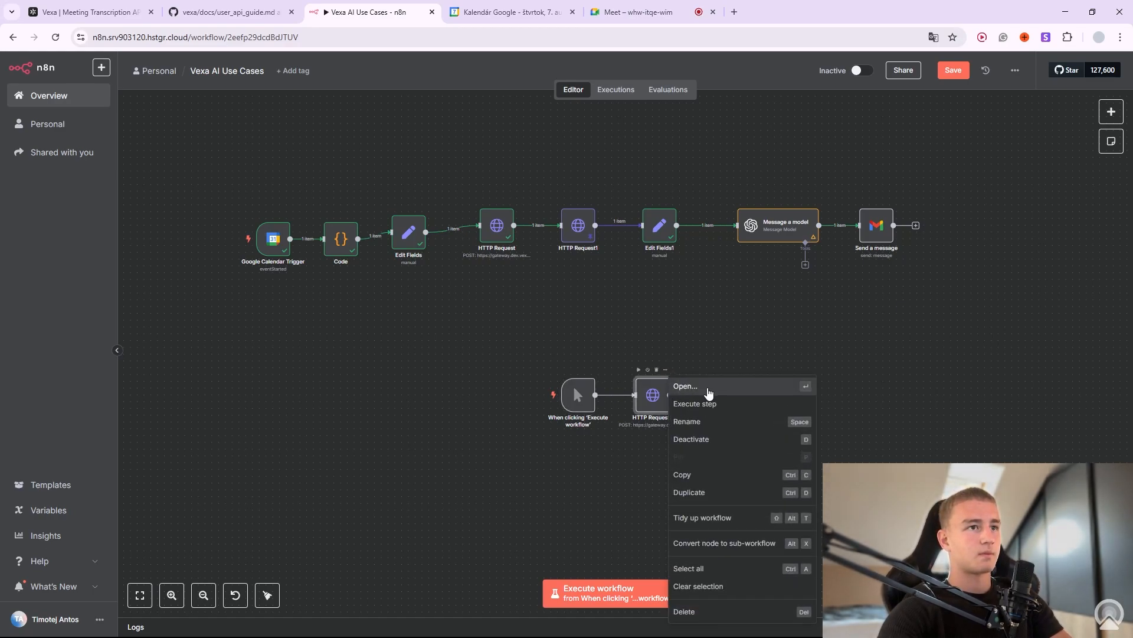
click(700, 387)
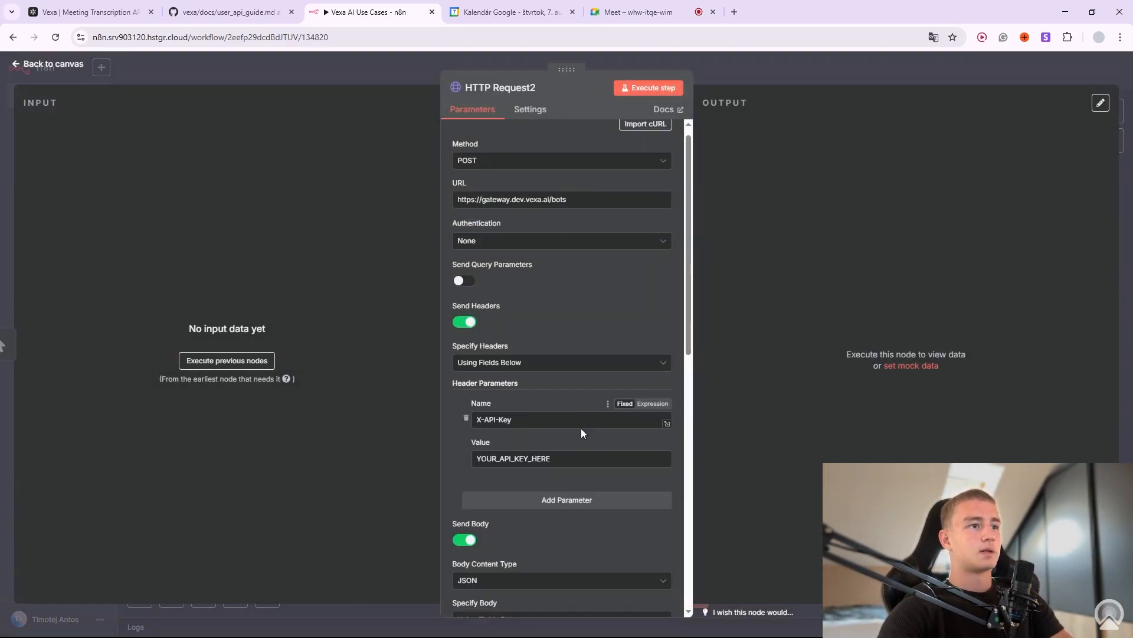
scroll(566, 436, down, 7)
drag(519, 292, 422, 293)
key(BackSpace)
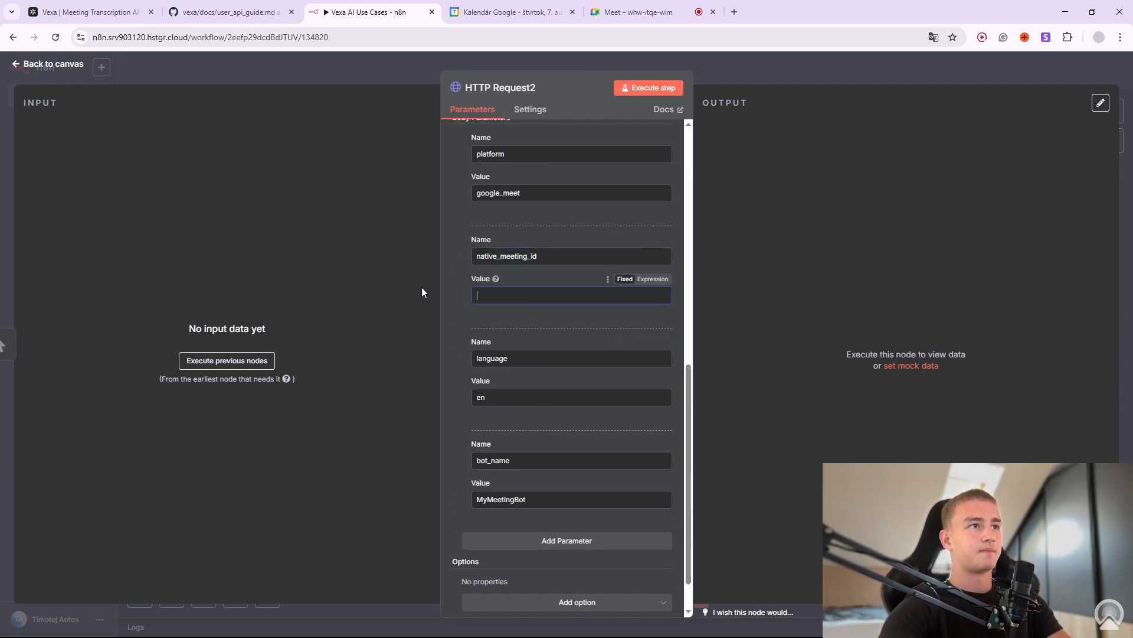
key(ctrl+v)
scroll(589, 402, up, 3)
scroll(589, 398, up, 3)
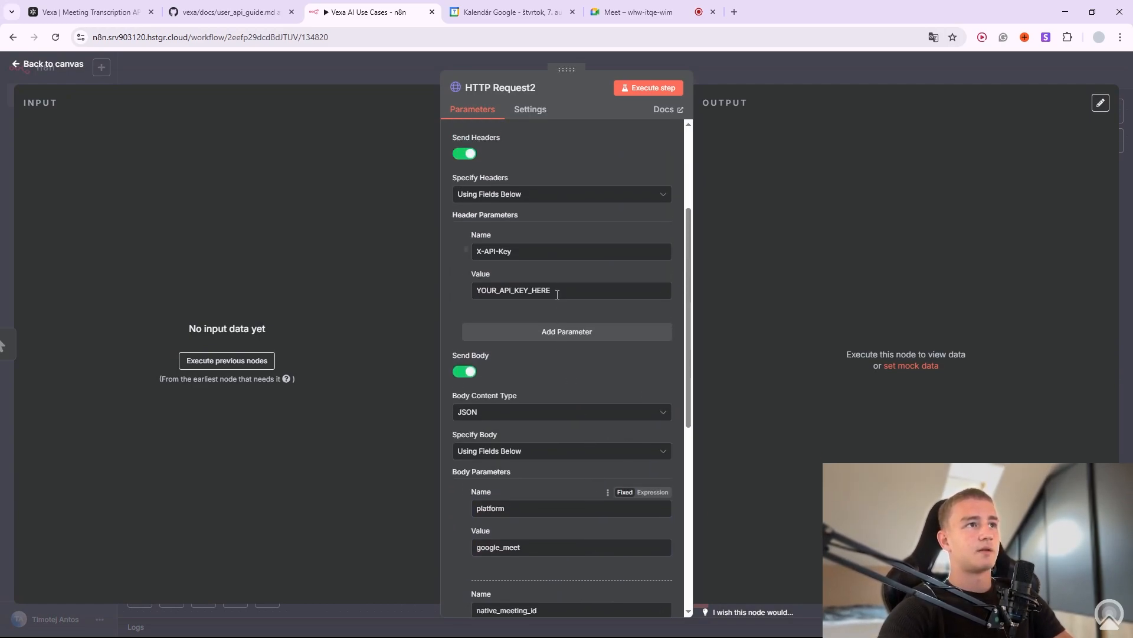
drag(482, 290, 525, 290)
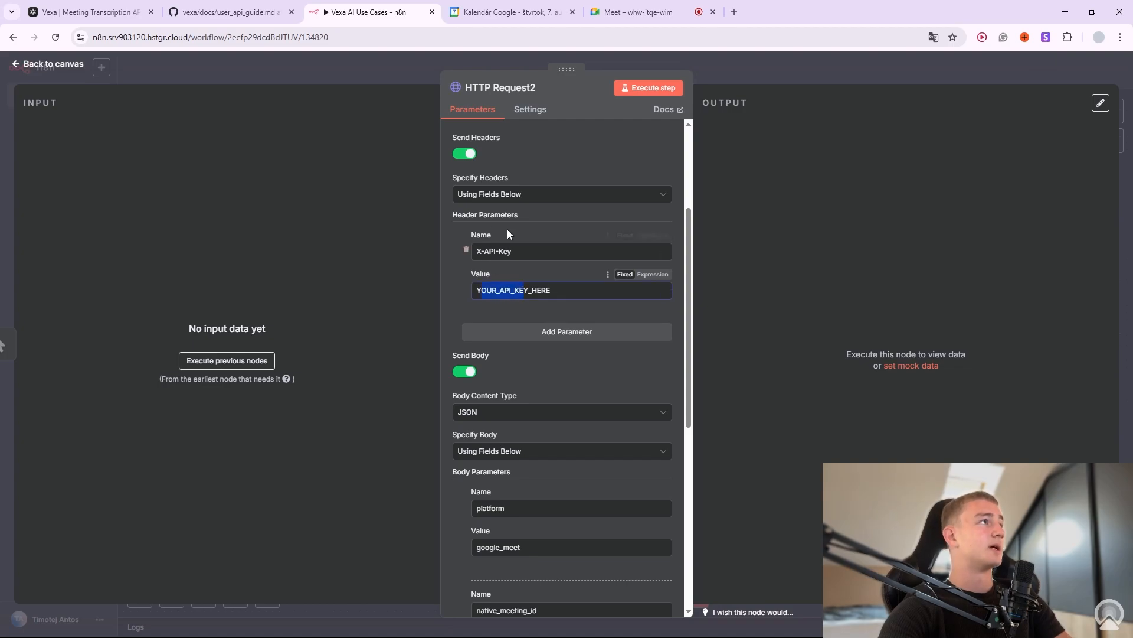
Copy the existing API Key 1112's secret value on the Vexa dashboard, without creating a new key.
click(89, 12)
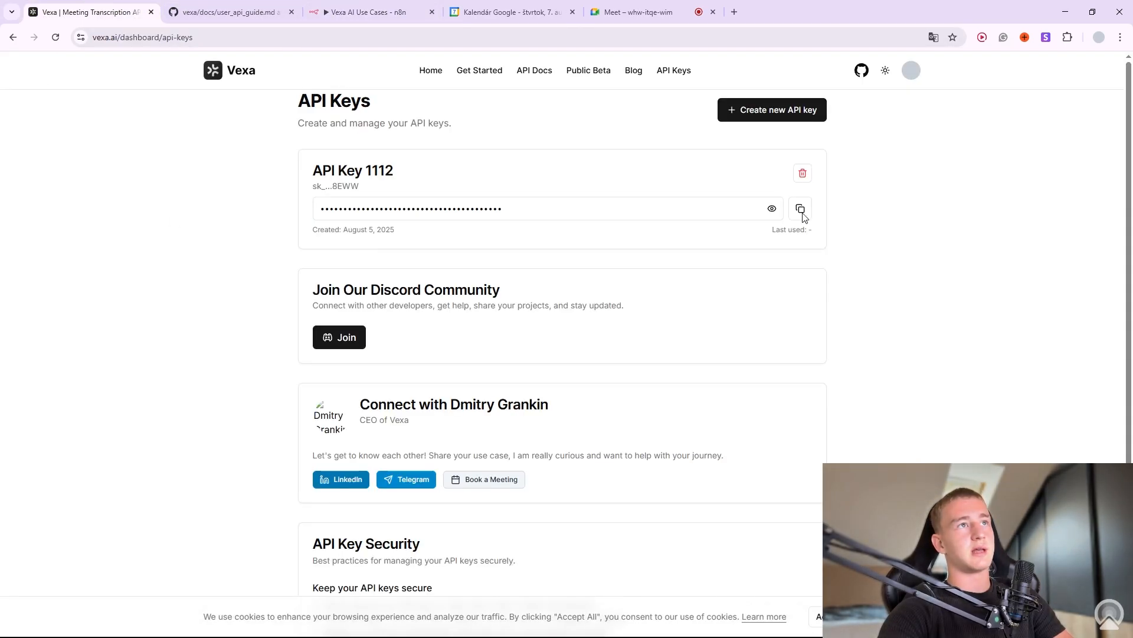
click(781, 112)
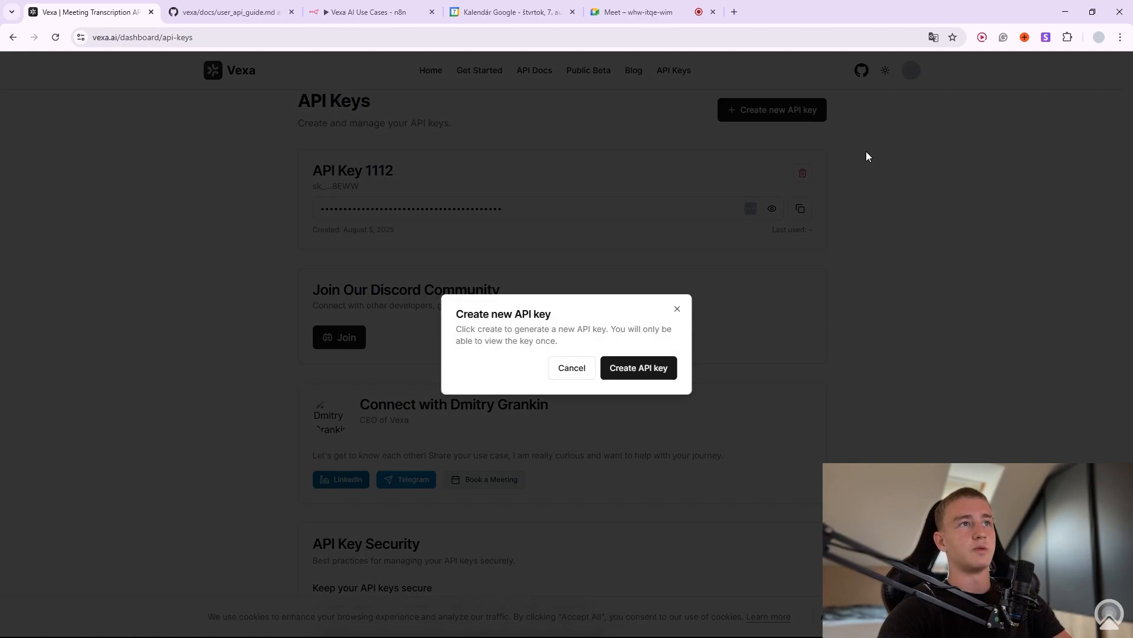
click(676, 308)
click(801, 208)
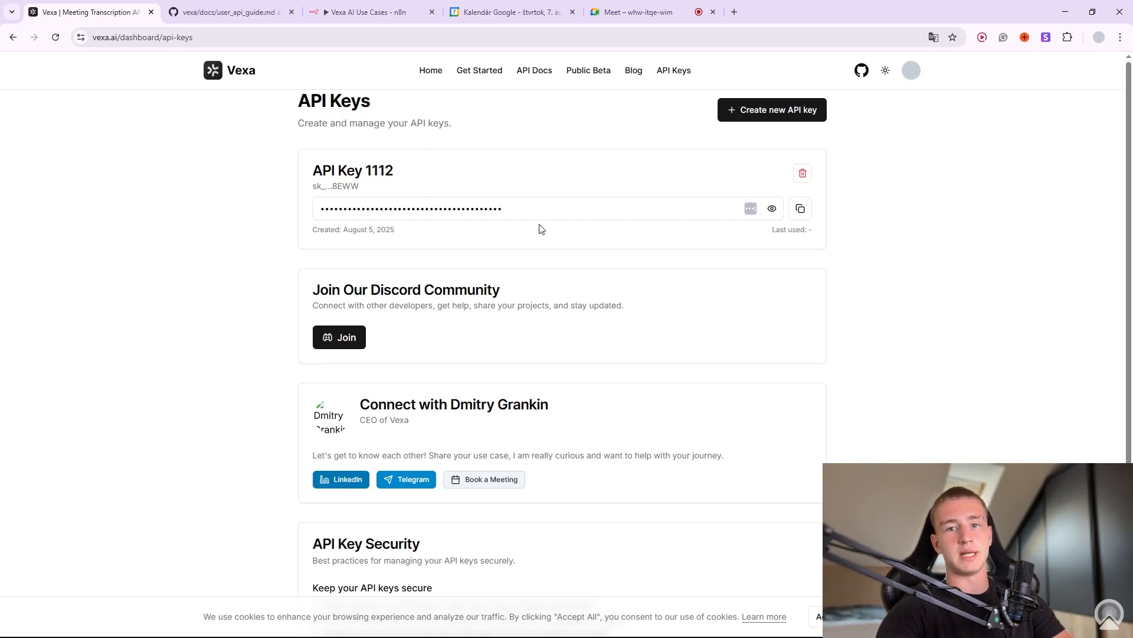
click(802, 208)
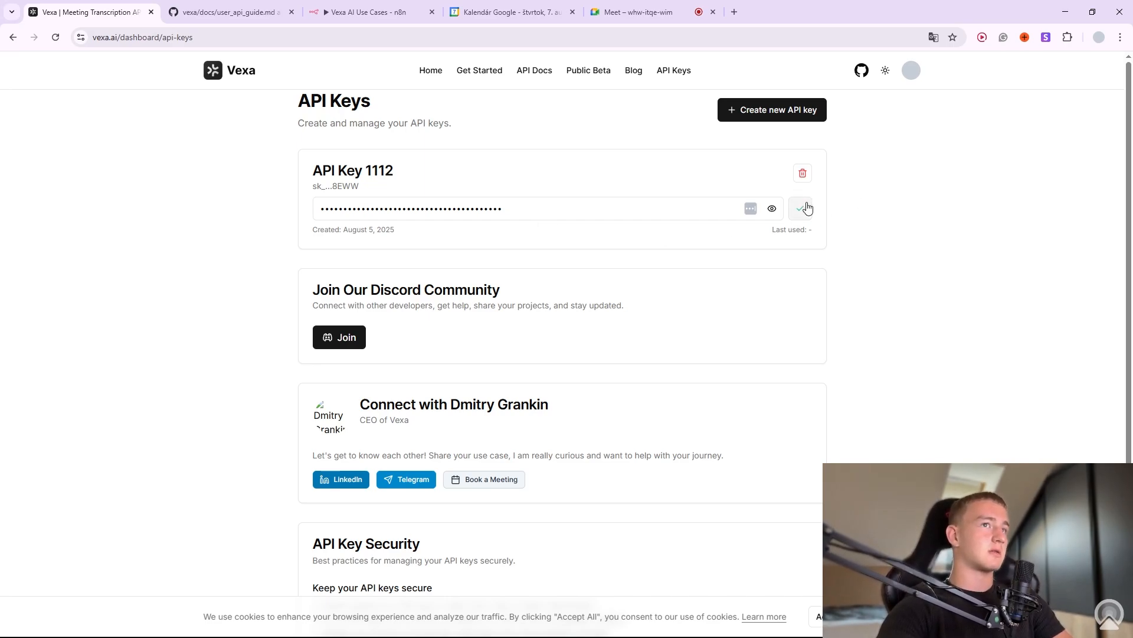
Replace the X-API-Key header placeholder in HTTP Request2 with the copied Vexa API key.
click(390, 12)
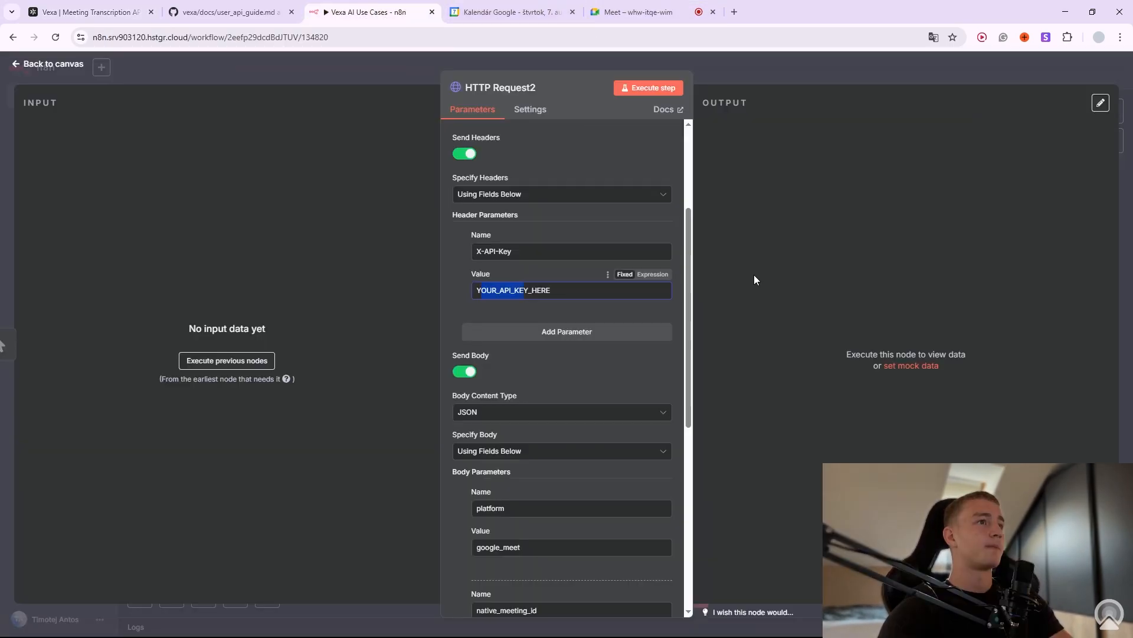
drag(556, 293, 451, 288)
key(ctrl+v)
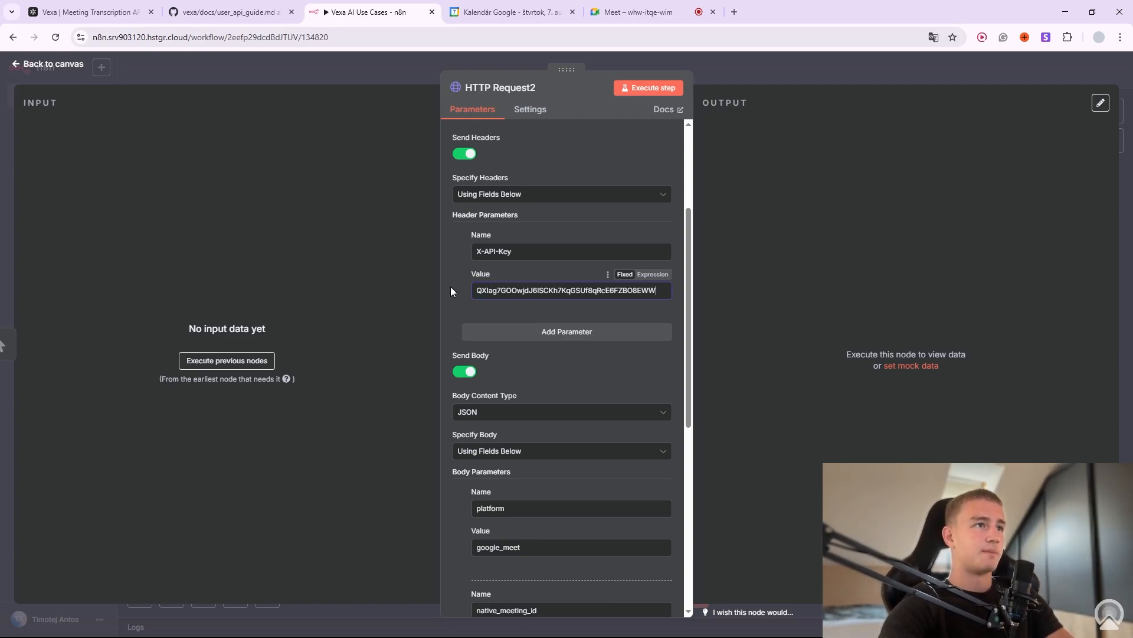
drag(542, 289, 487, 313)
click(521, 377)
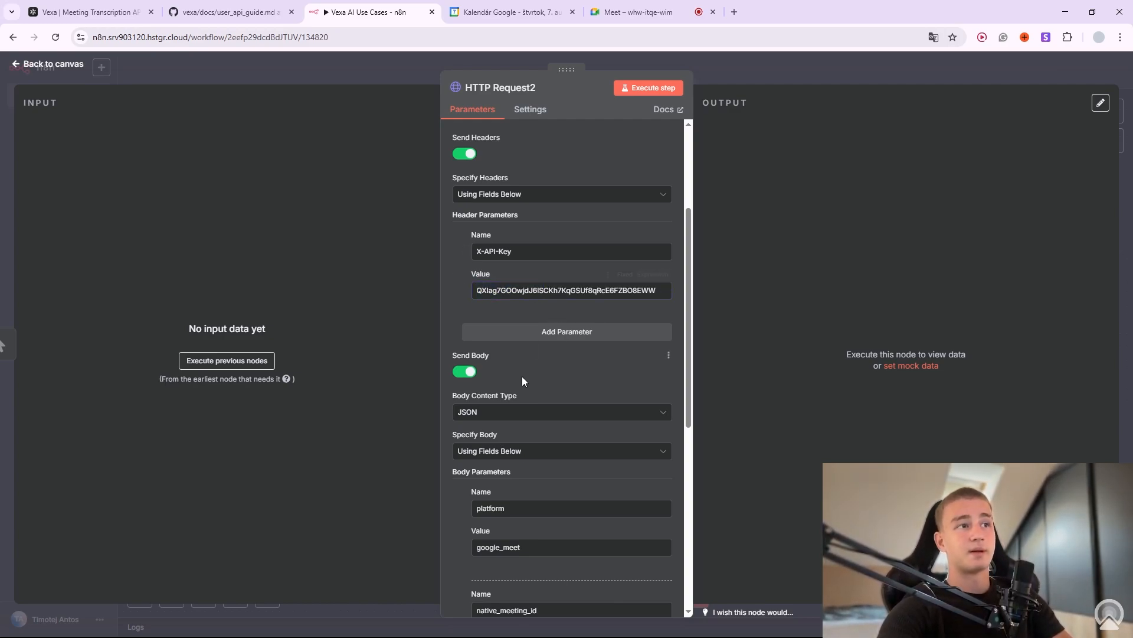
Change the bot_name body value from MyMeetingBot to 'Tim Clone'.
scroll(520, 378, down, 6)
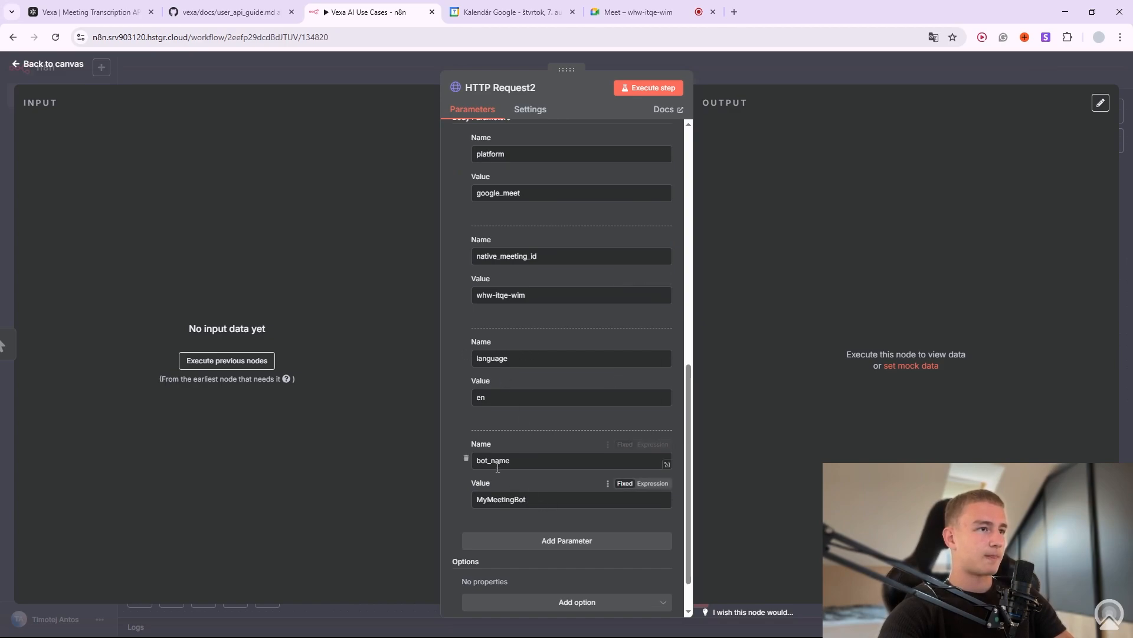
drag(541, 499, 405, 493)
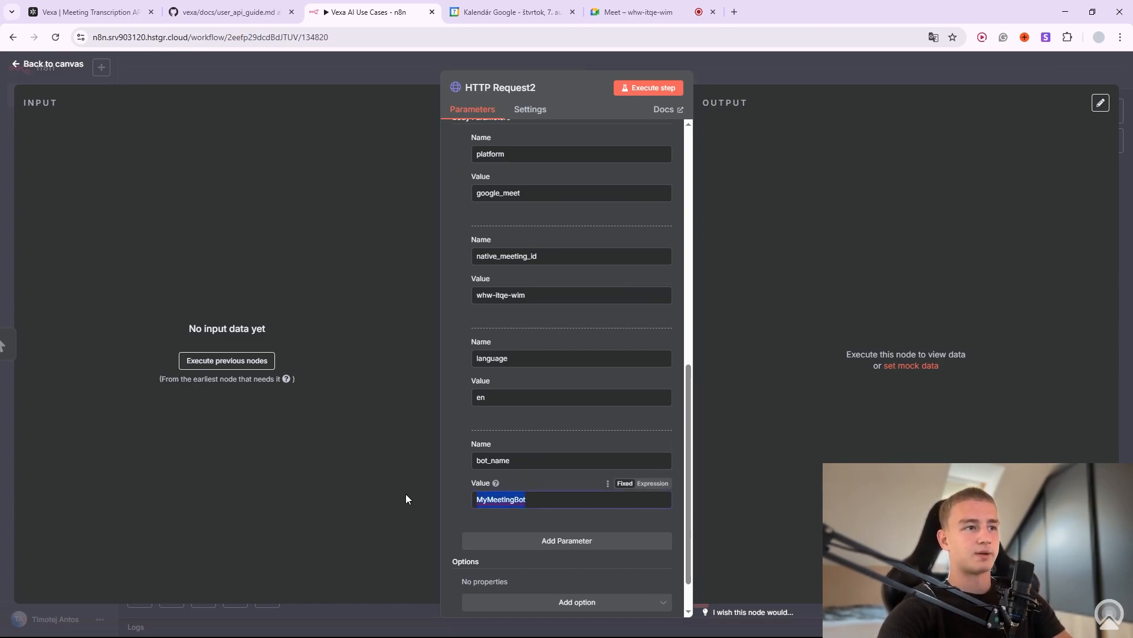
key(BackSpace)
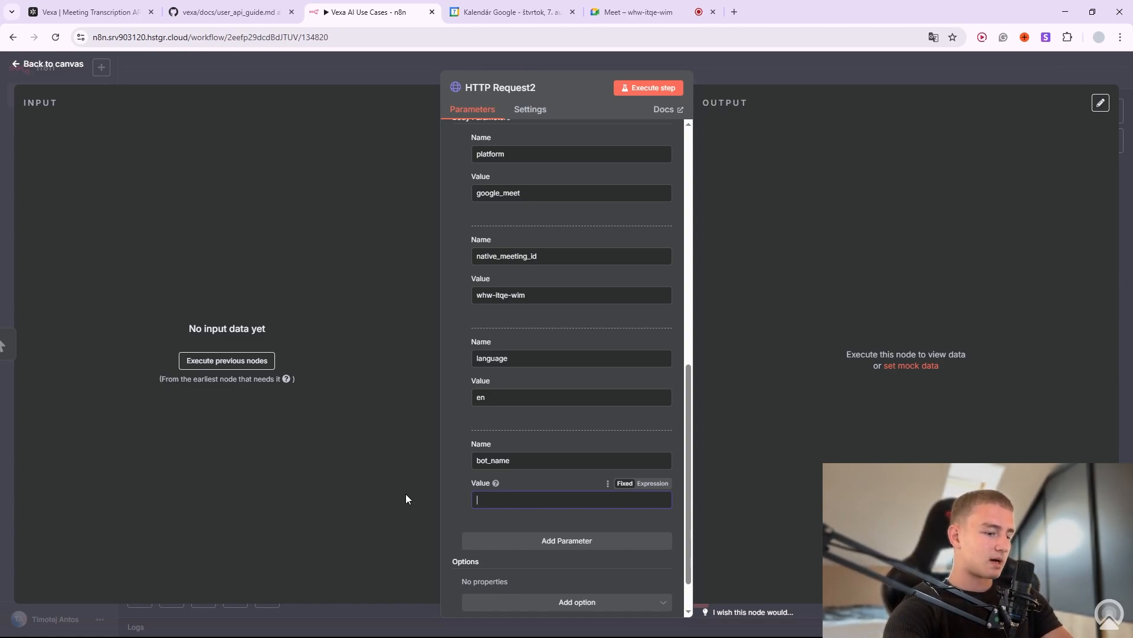
text(Tim)
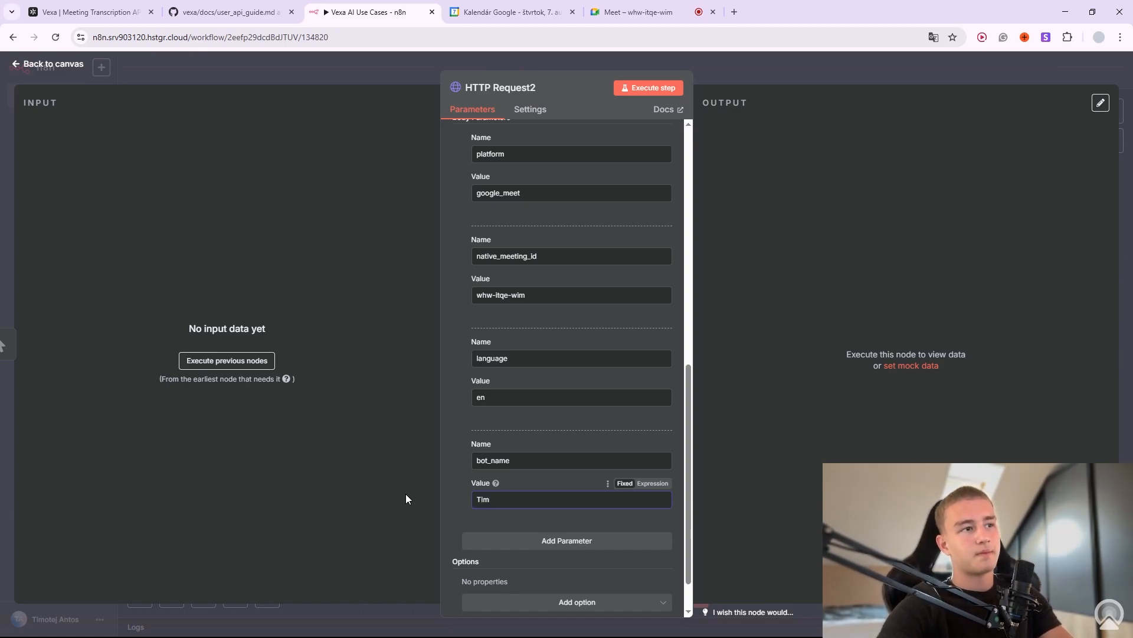
text( Clone)
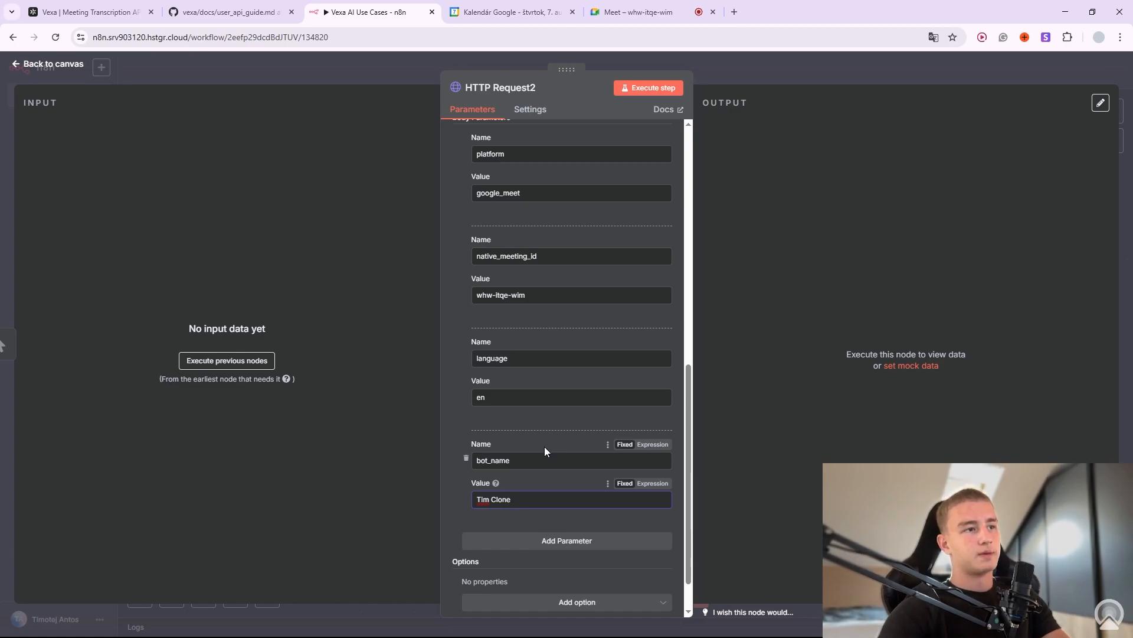
scroll(549, 438, up, 10)
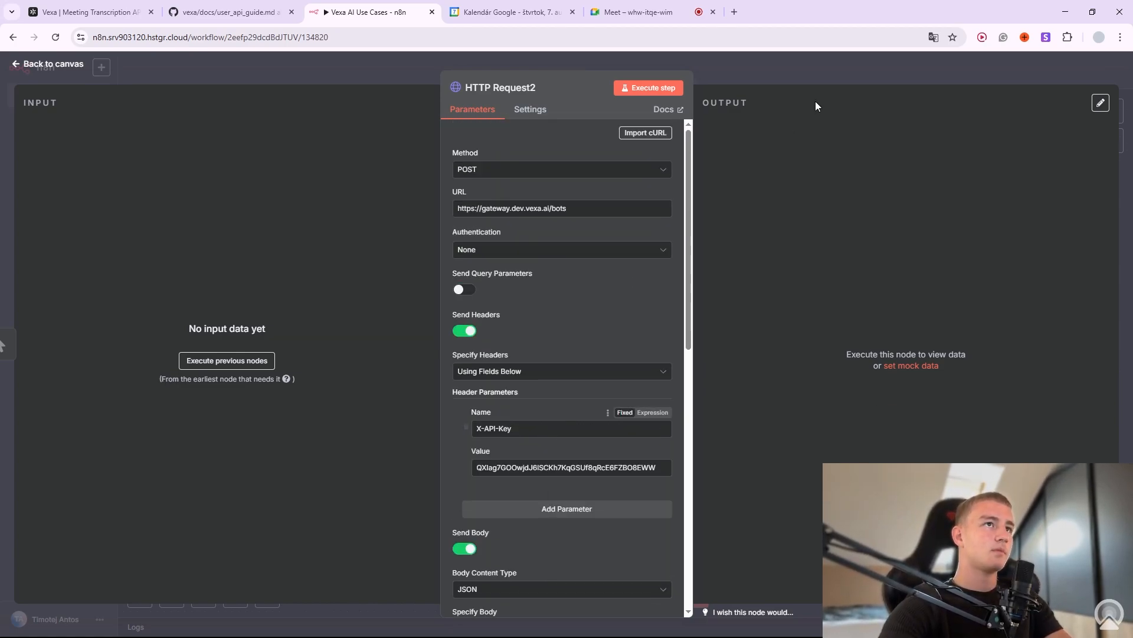
Close the node settings and turn off the microphone and camera in the Google Meet call.
click(789, 72)
mouse_move(562, 386)
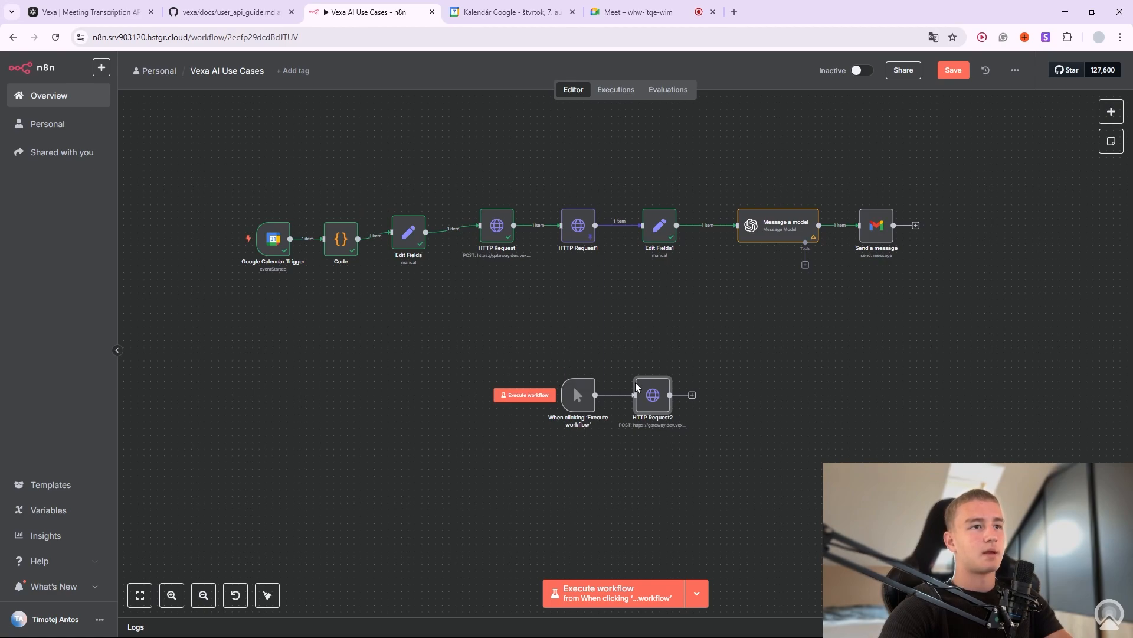
key(ctrl+Tab)
key(ctrl+Tab)
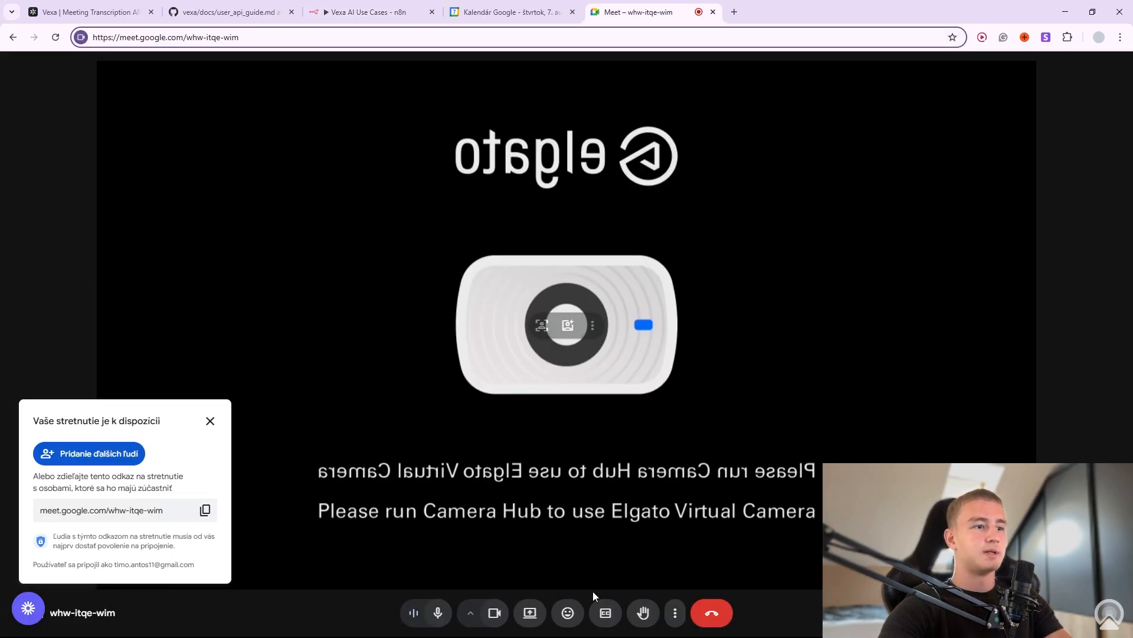
click(494, 614)
click(442, 616)
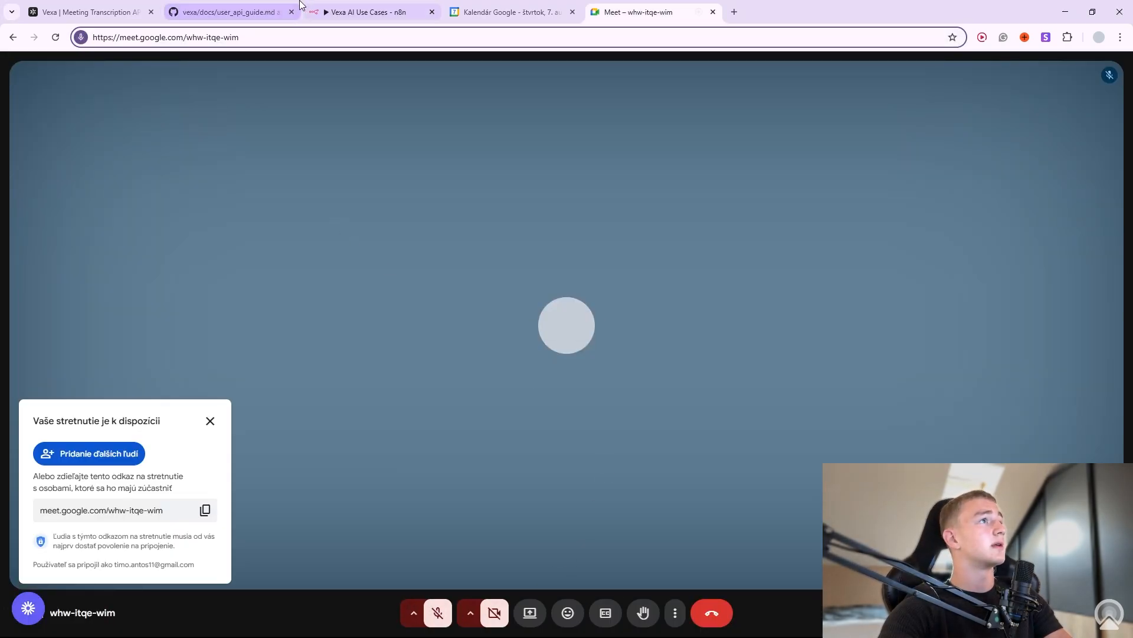
Run the manual test branch so HTTP Request2 returns one item, then save the workflow.
click(82, 6)
click(366, 11)
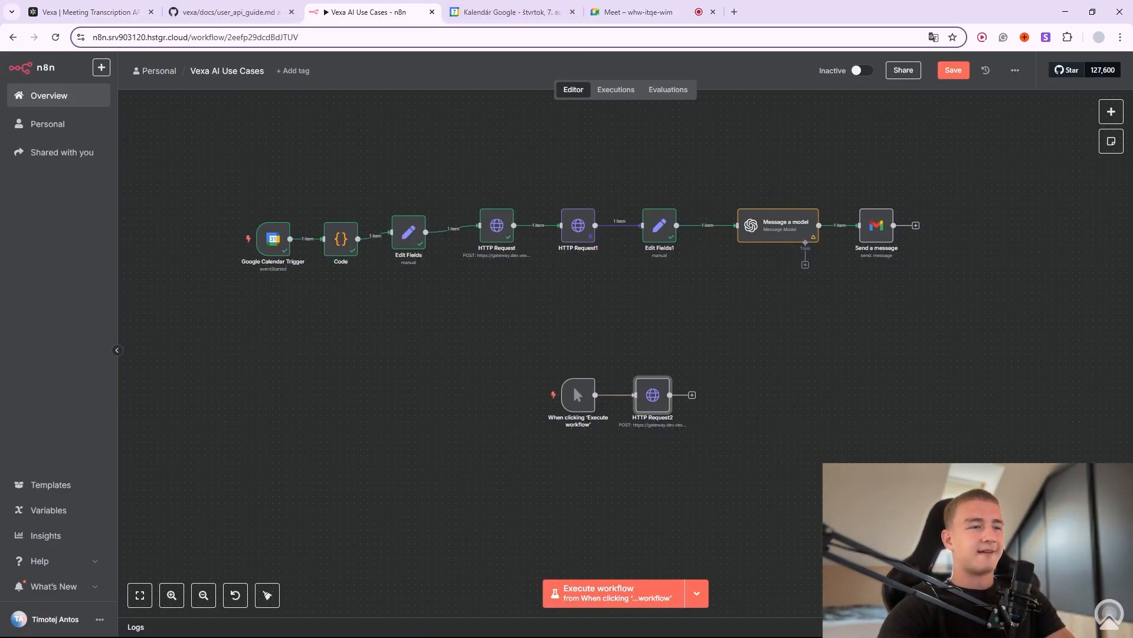
click(528, 395)
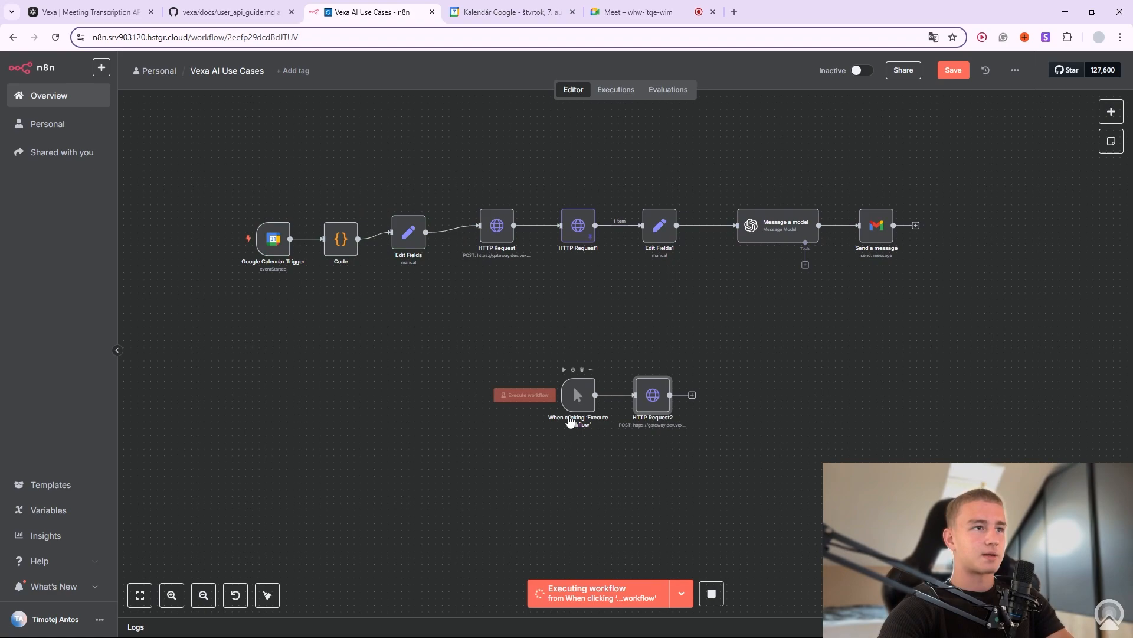
click(946, 74)
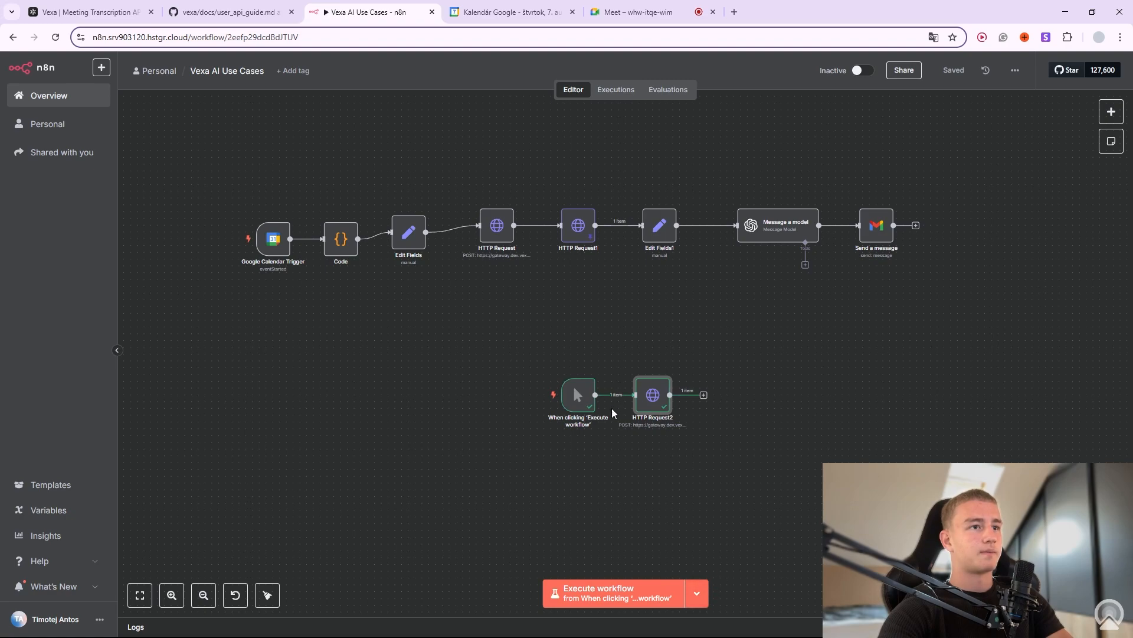
click(1097, 413)
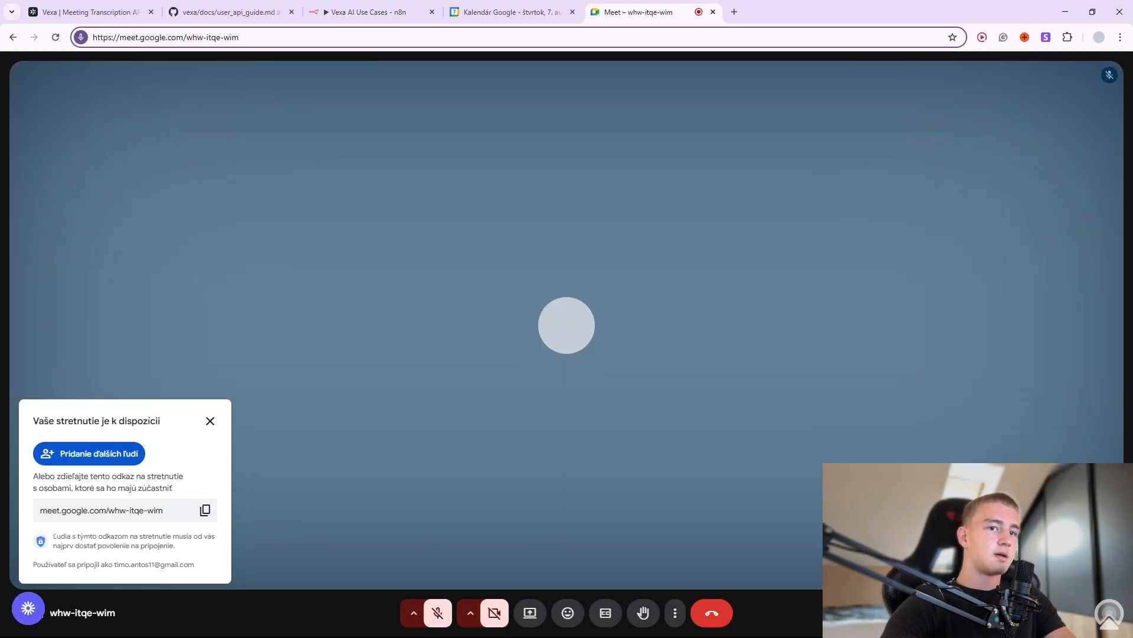
Admit the waiting guest from the People panel, dismiss the 'Vaše stretnutie je k dispozícii' notice, and unmute.
click(1025, 613)
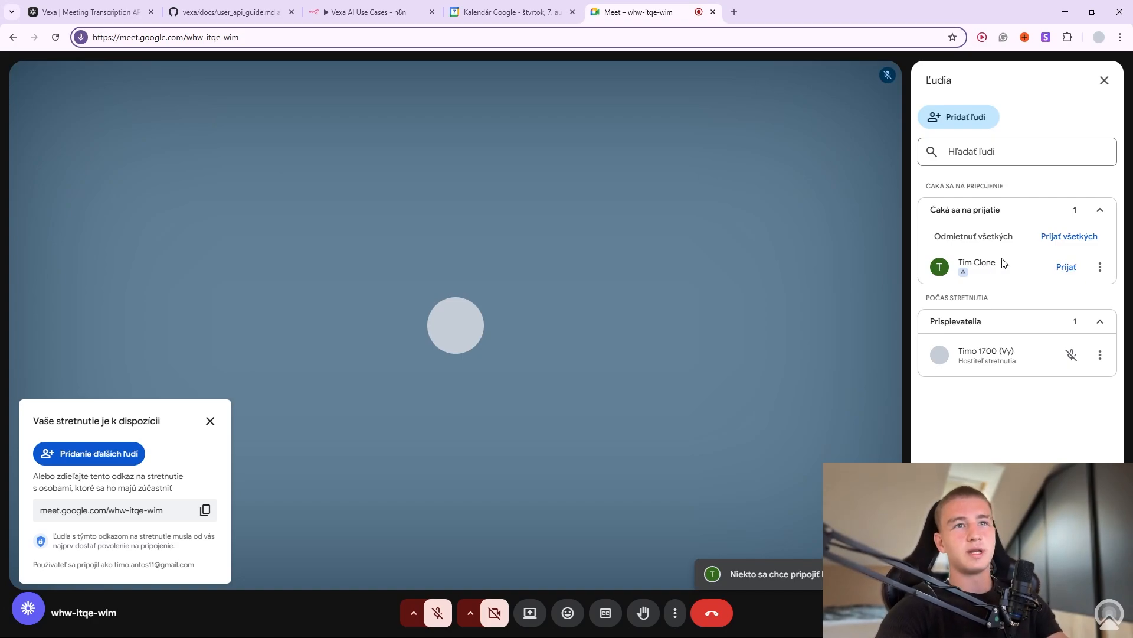
click(1065, 268)
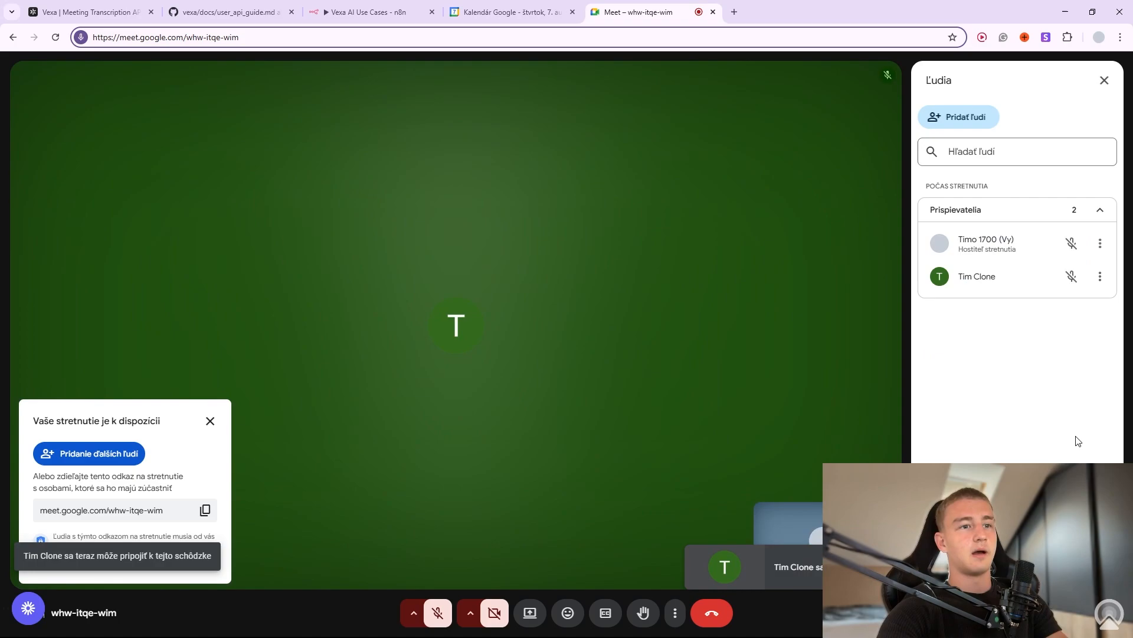
click(210, 420)
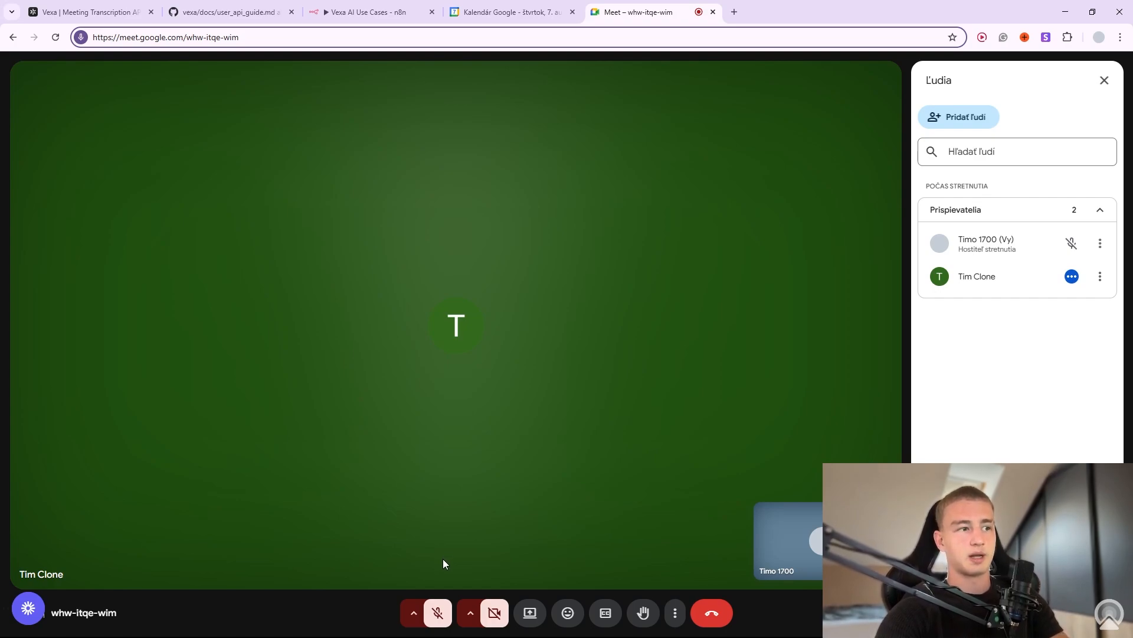
click(437, 612)
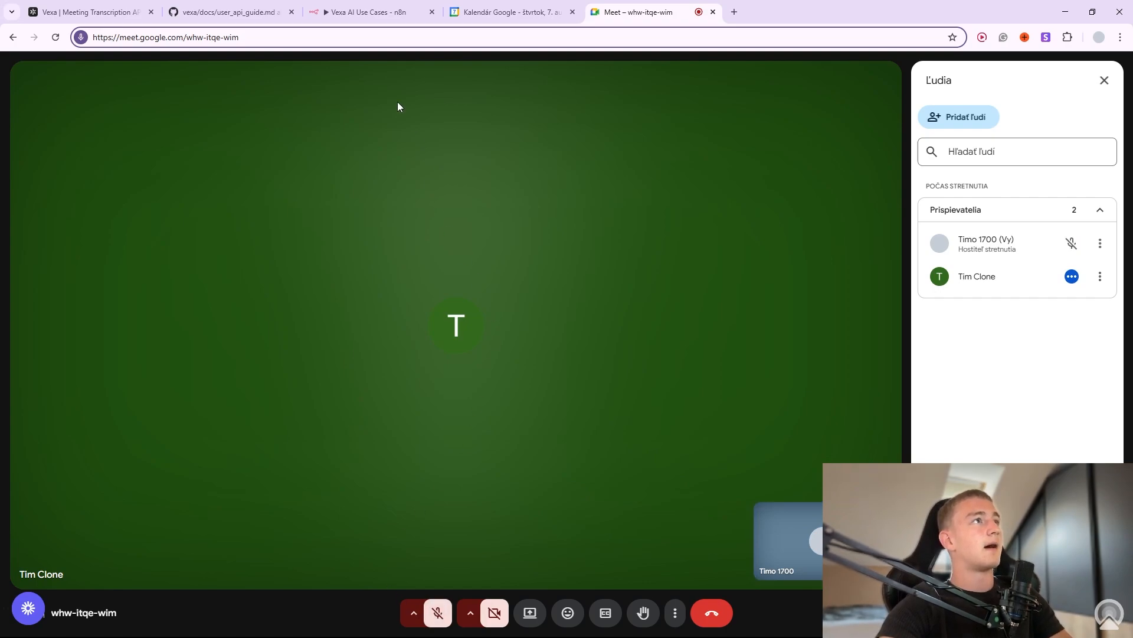
Move the manual trigger and HTTP Request2 closer together on the n8n canvas.
click(373, 22)
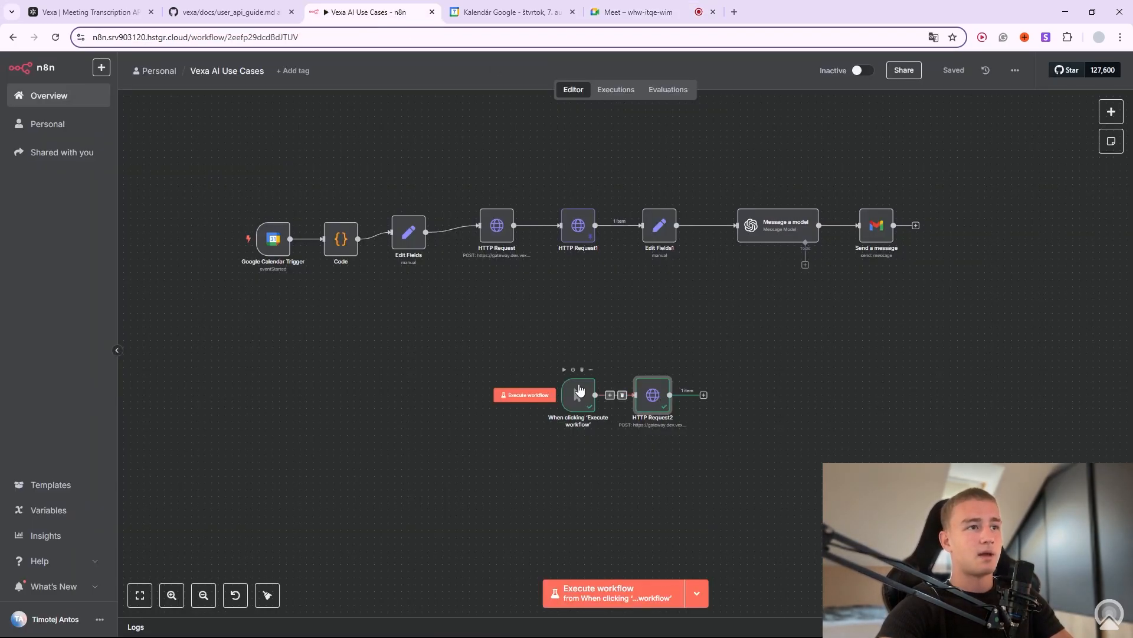
drag(572, 384, 553, 385)
drag(647, 396, 620, 396)
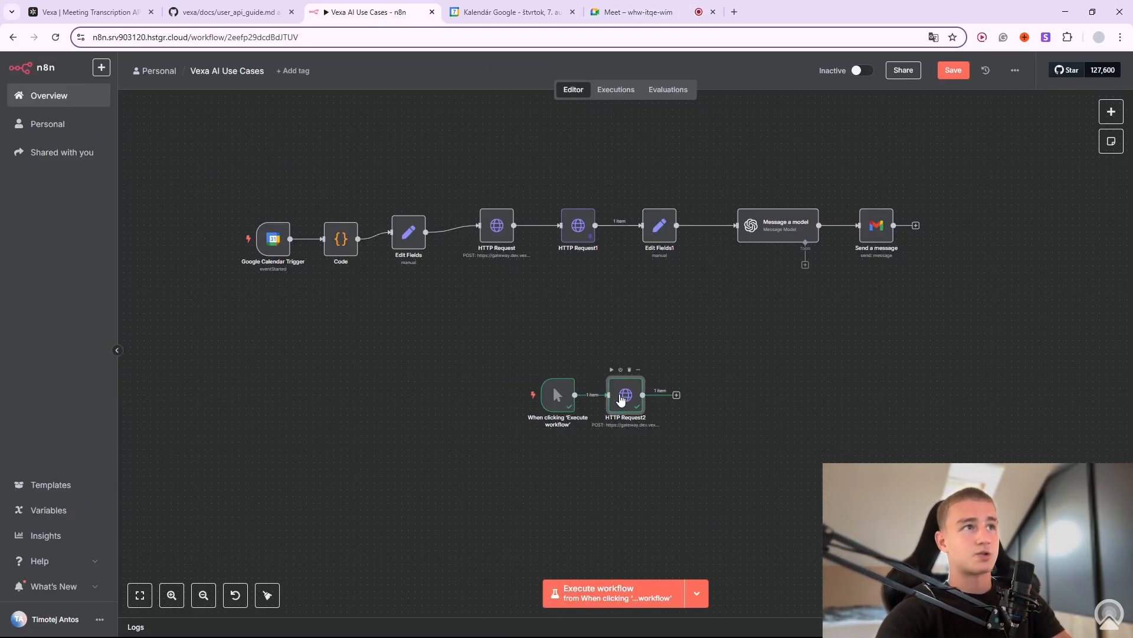
Find Get Real Time Meeting Transcript in the Vexa user API guide and copy its cURL example.
click(204, 13)
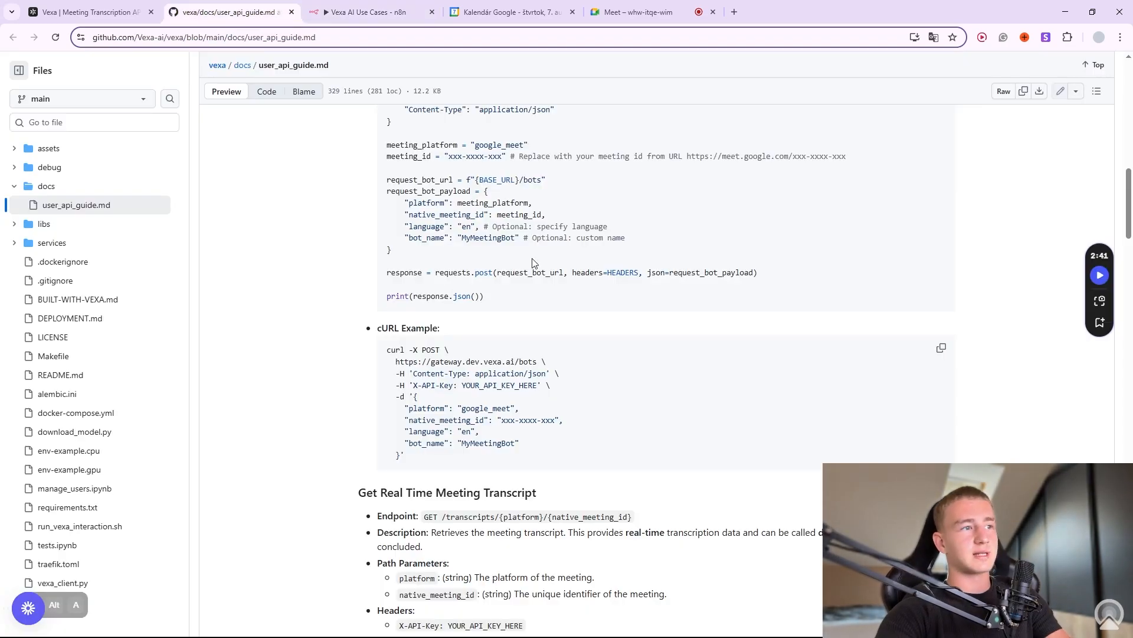
scroll(354, 315, down, 4)
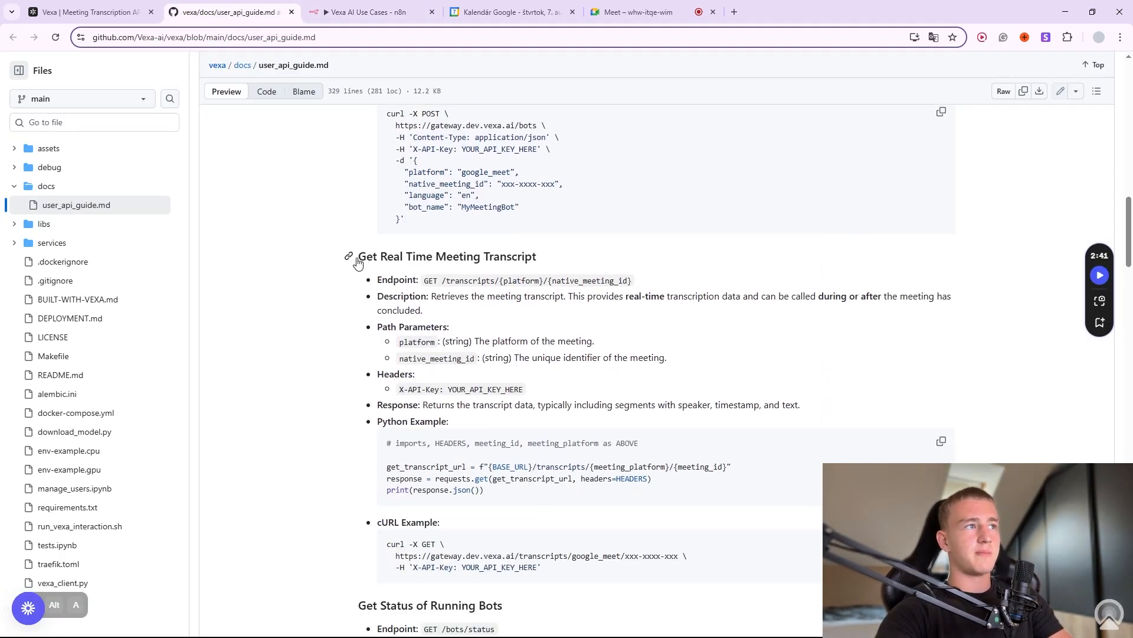
drag(363, 258, 499, 402)
click(554, 260)
click(484, 340)
click(498, 403)
scroll(660, 409, down, 3)
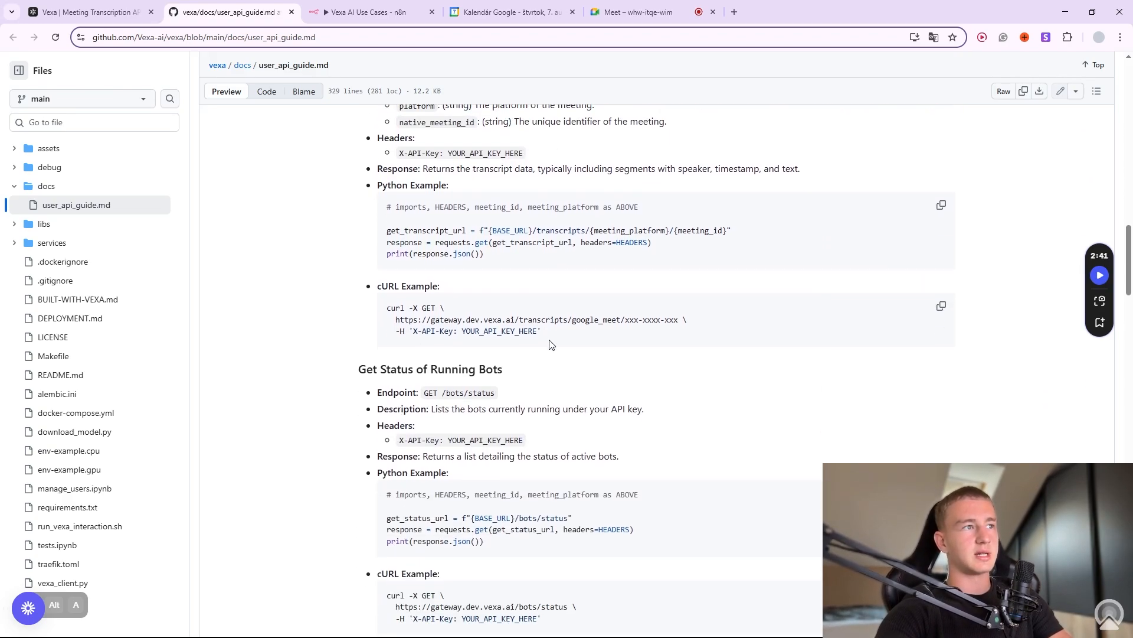
drag(377, 347, 405, 344)
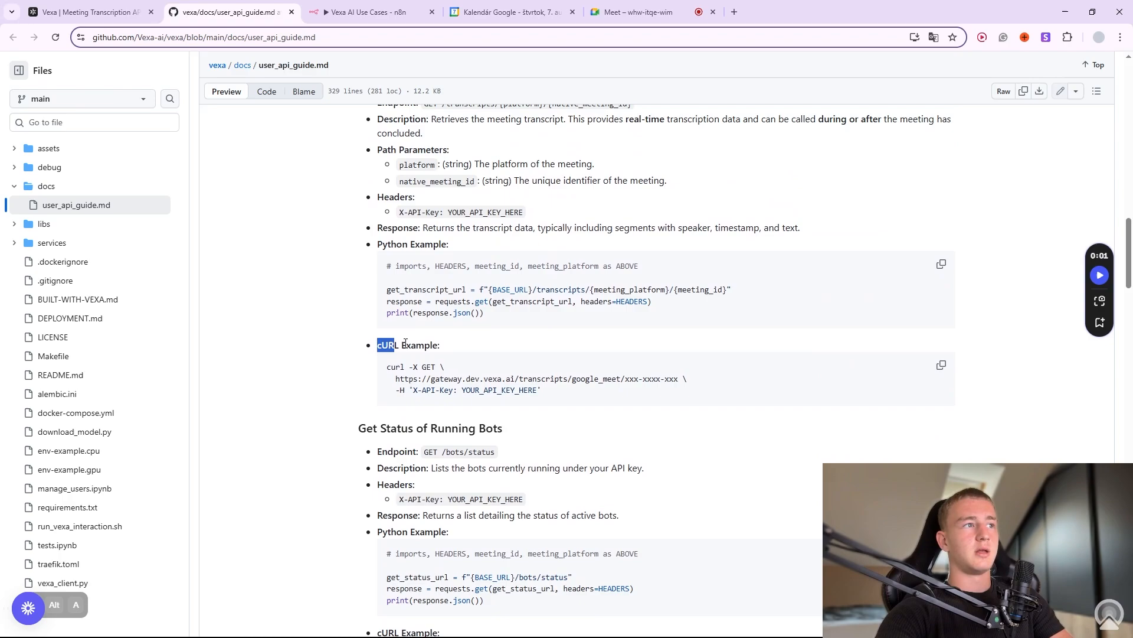
click(941, 365)
click(89, 12)
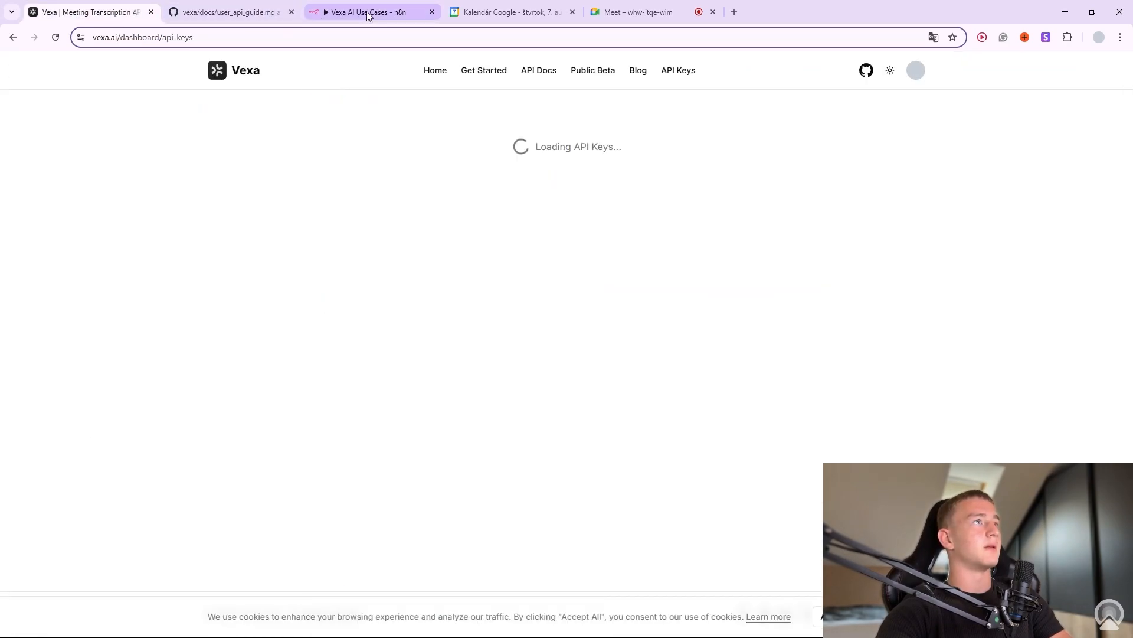
click(369, 12)
Add an HTTP Request node after HTTP Request2 and import the copied transcript cURL command.
click(677, 394)
text(htt)
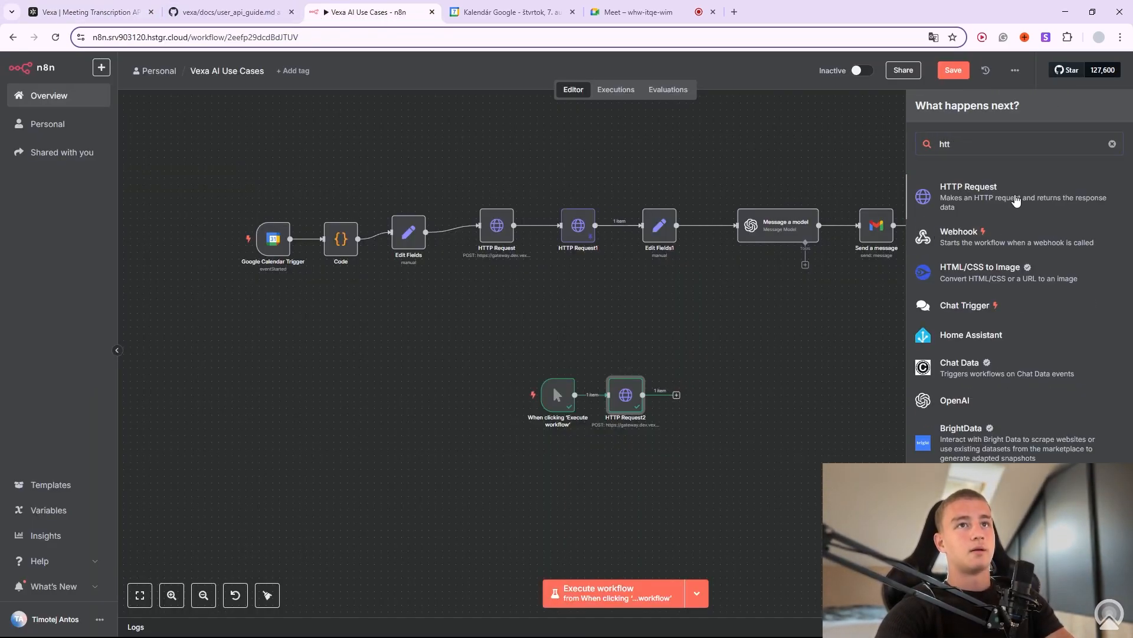
click(1016, 201)
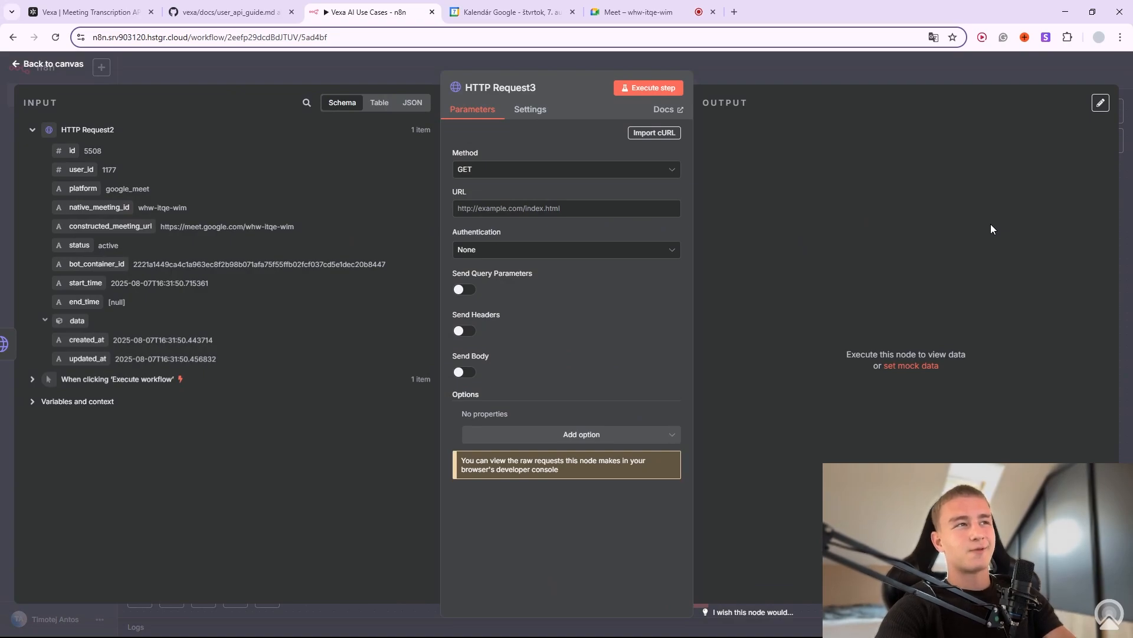
click(654, 132)
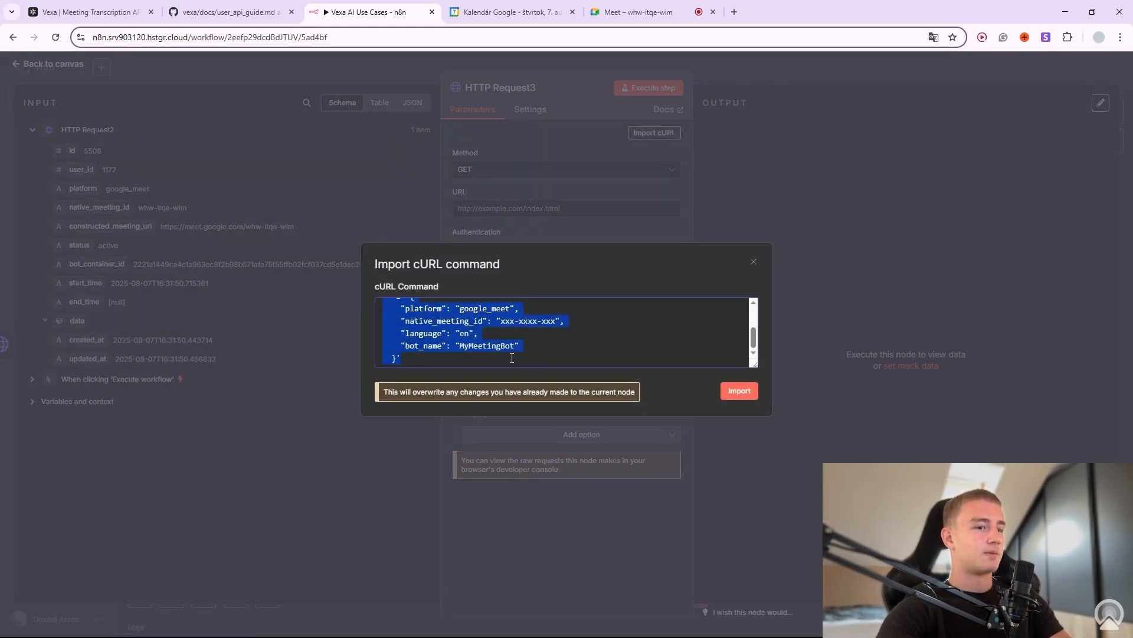
key(ctrl+v)
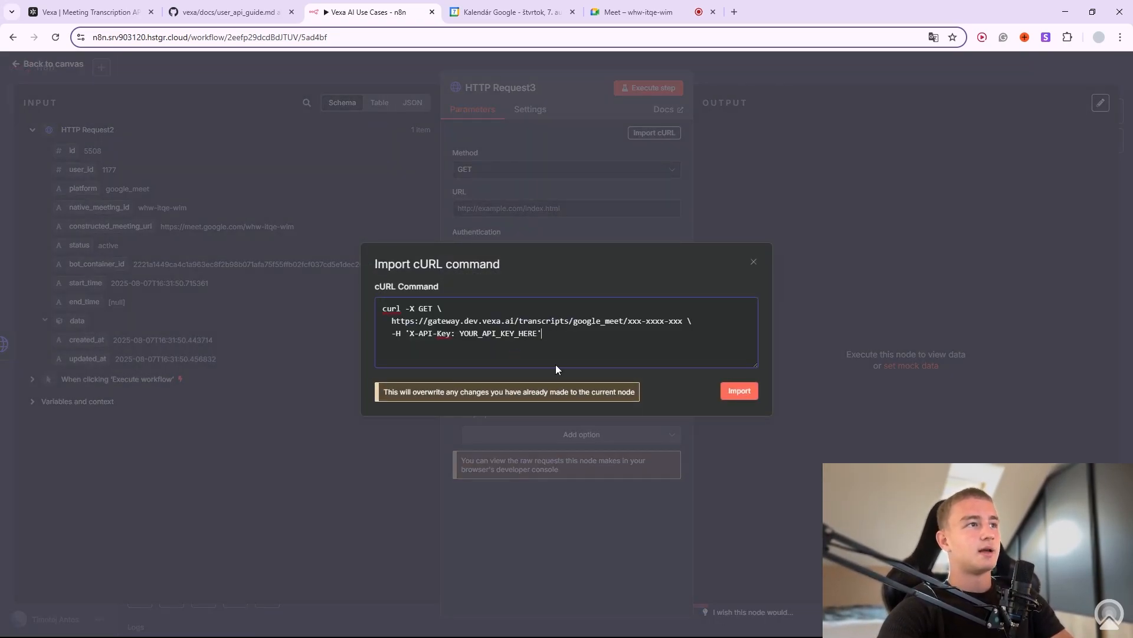
click(741, 393)
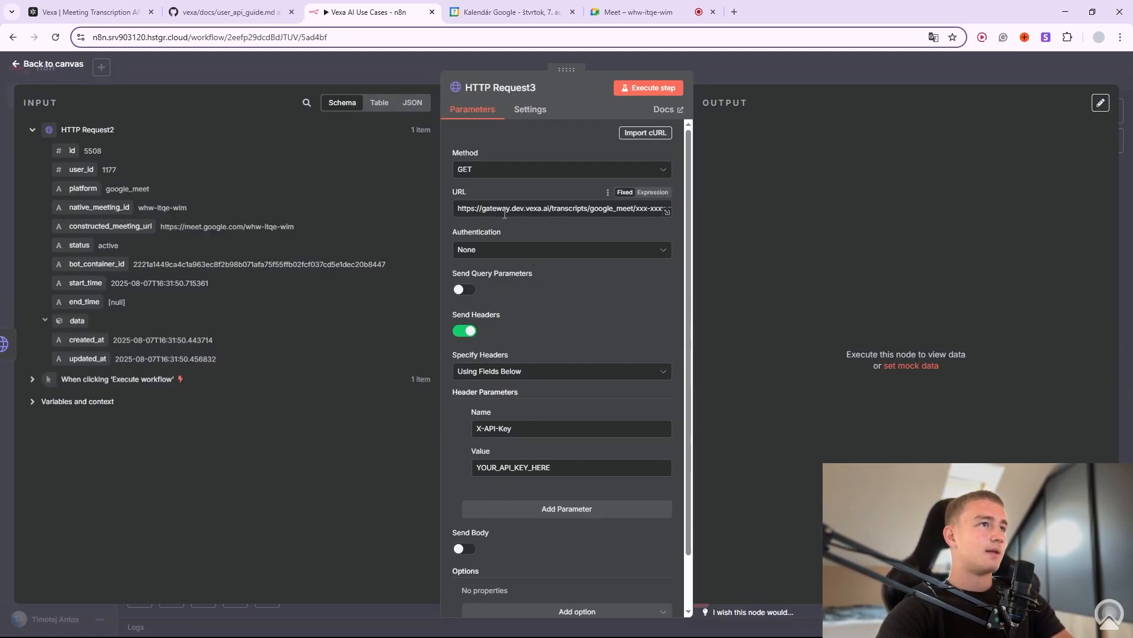
Replace the URL's placeholder meeting id with the {{ $json.native_meeting_id }} expression.
drag(457, 209, 674, 211)
click(619, 210)
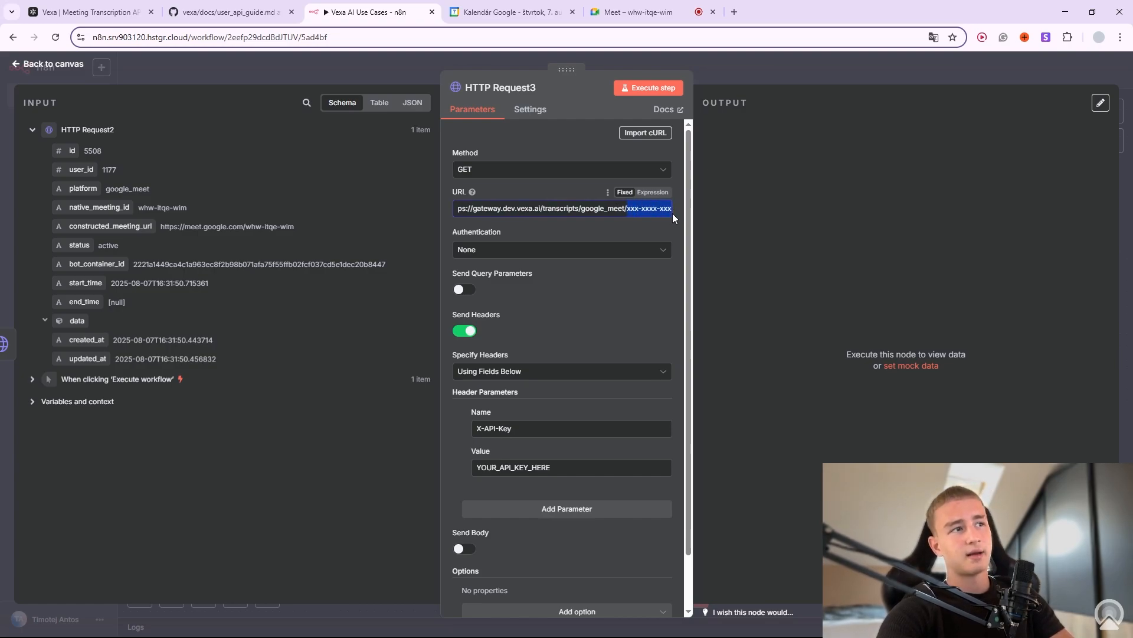
key(BackSpace)
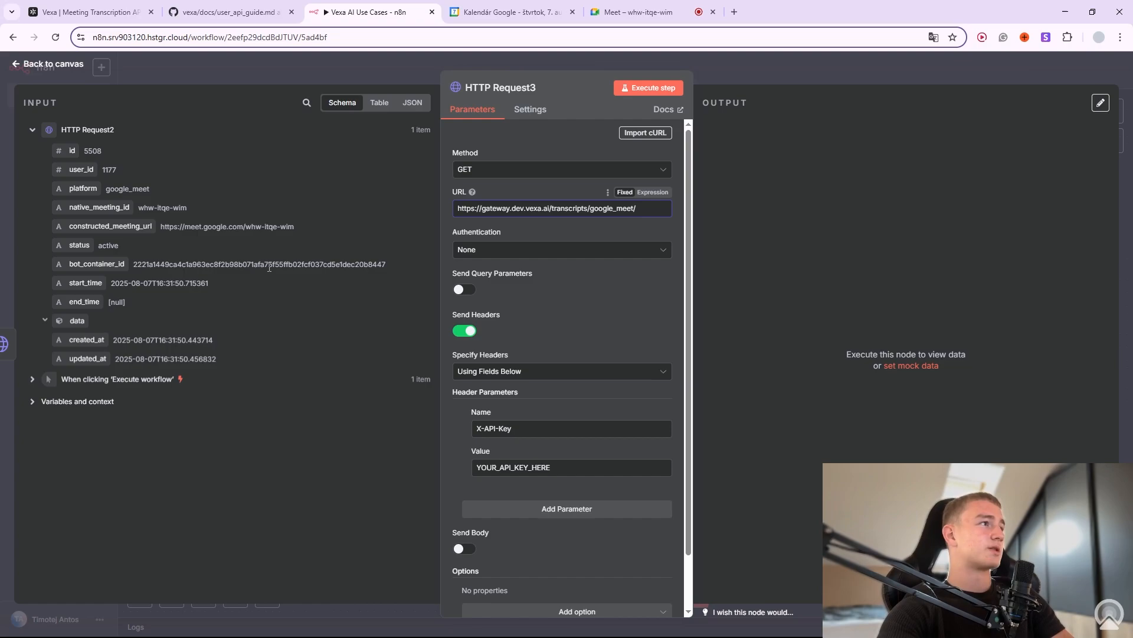
drag(109, 207, 656, 217)
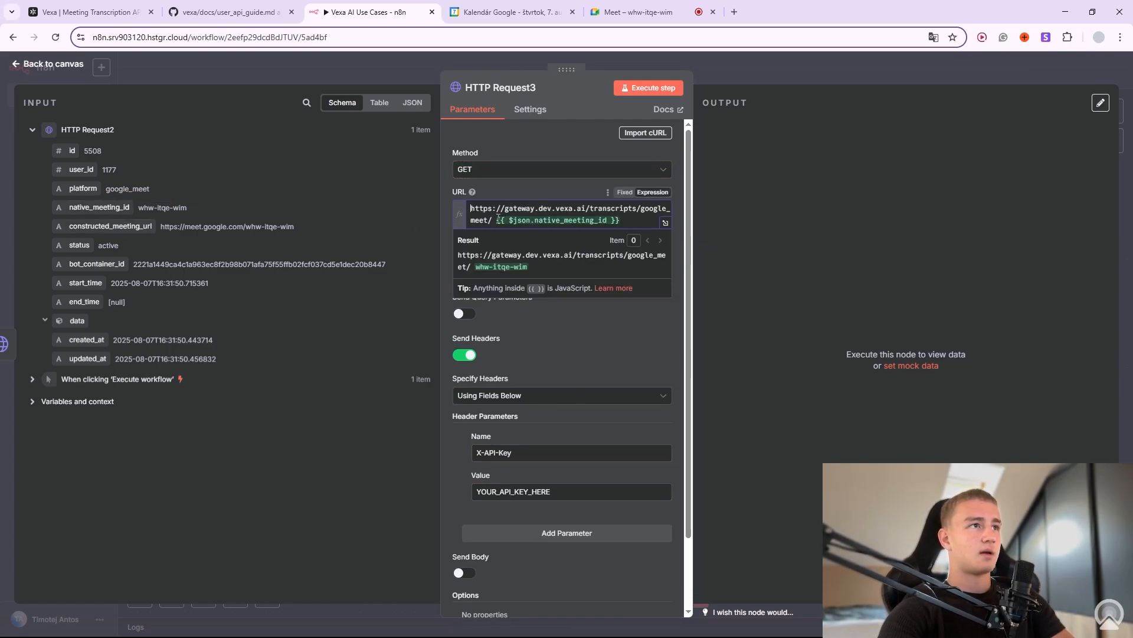
key(BackSpace)
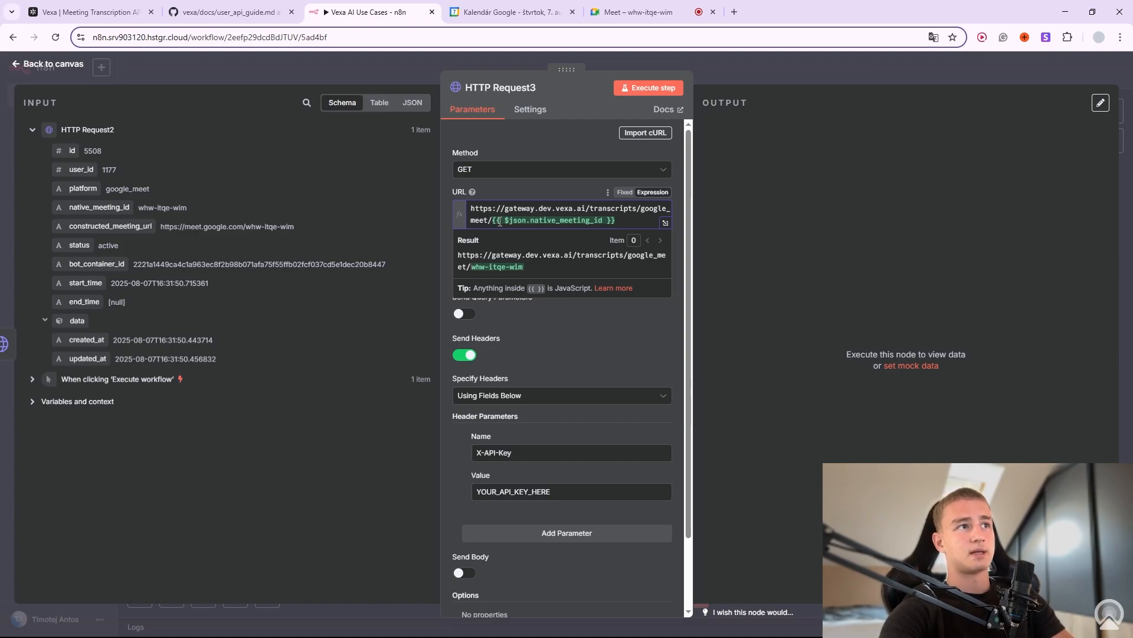
click(587, 337)
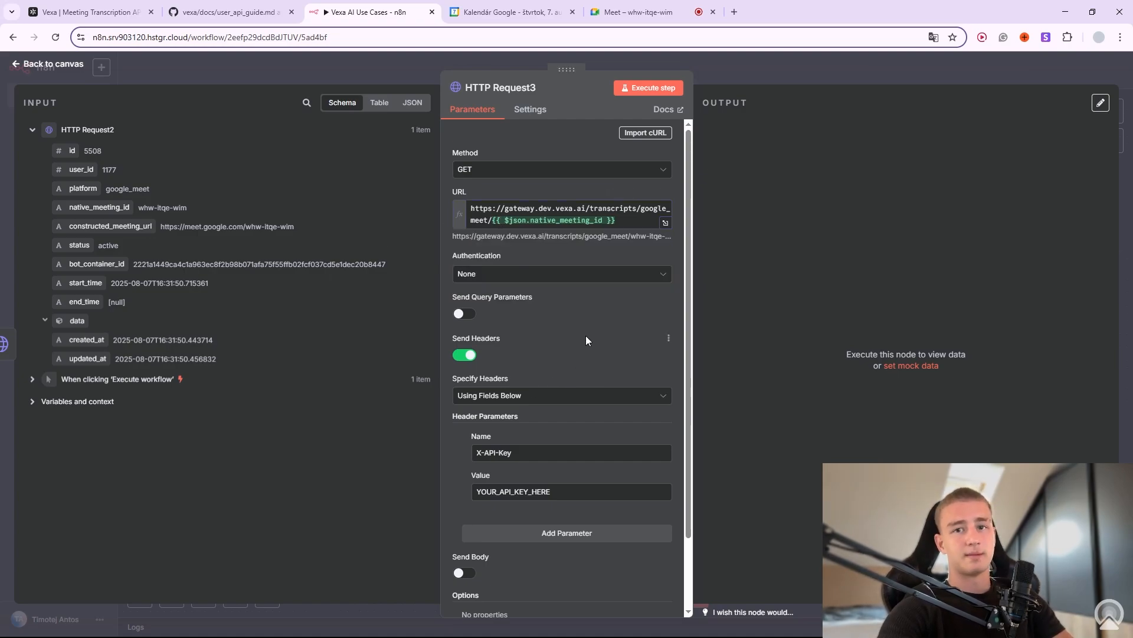
Put the Vexa API key into the header value and run HTTP Request3.
scroll(576, 336, down, 2)
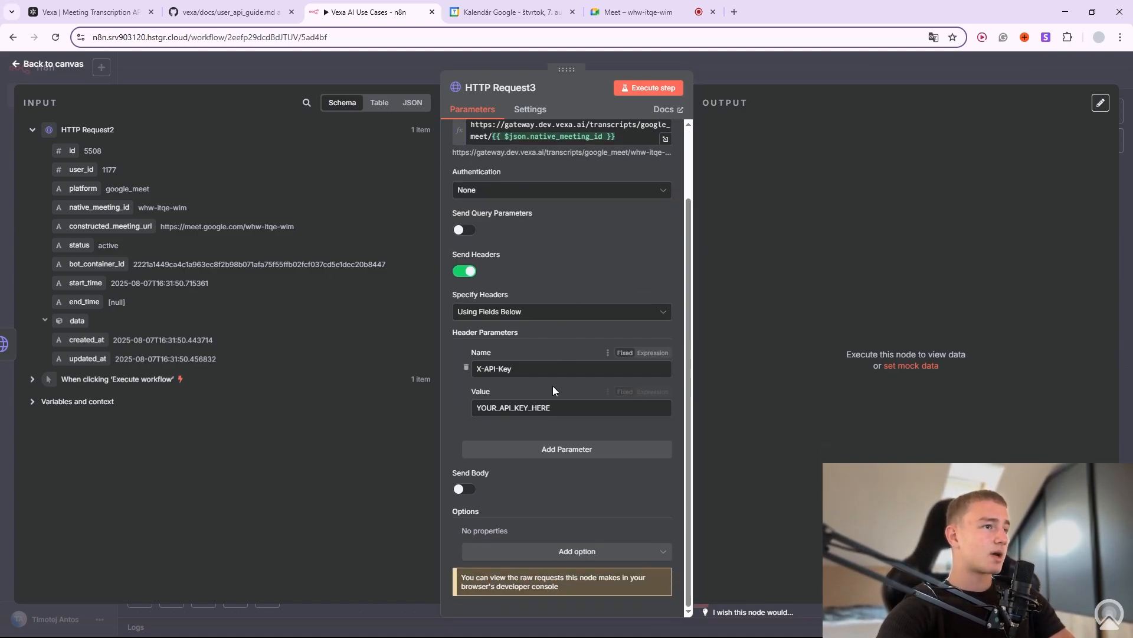
triple_click(502, 407)
key(BackSpace)
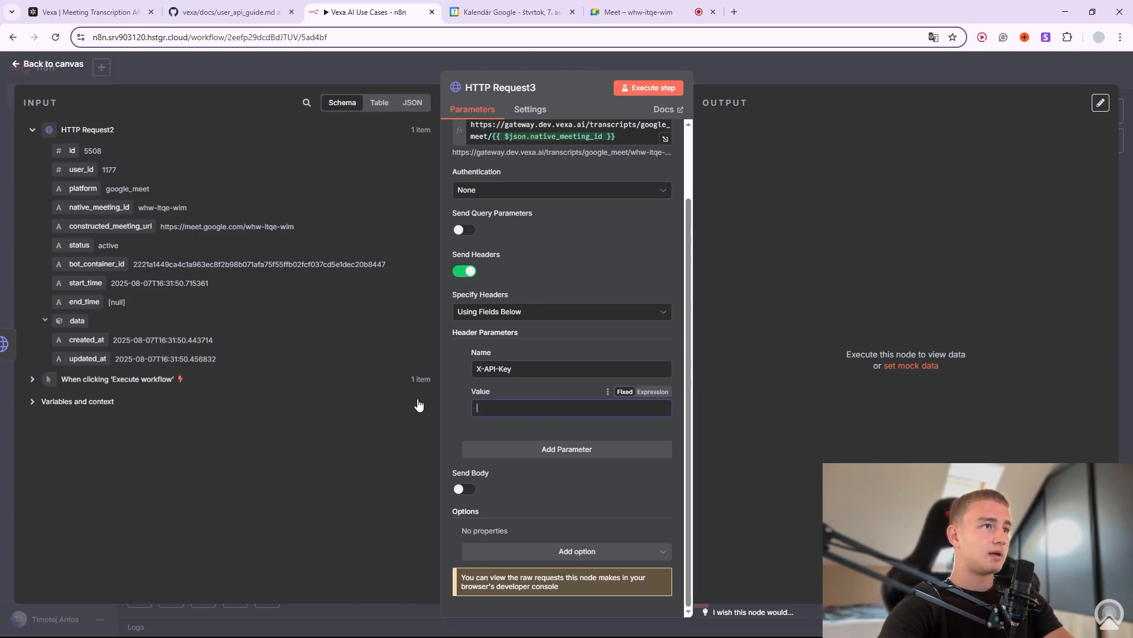
click(114, 9)
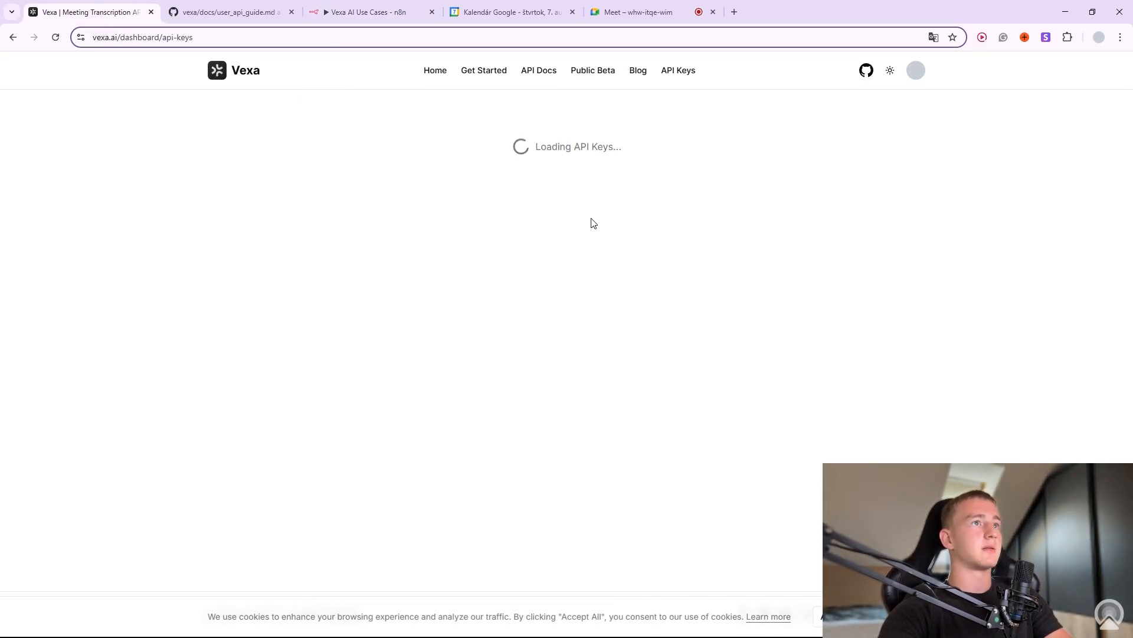
click(801, 208)
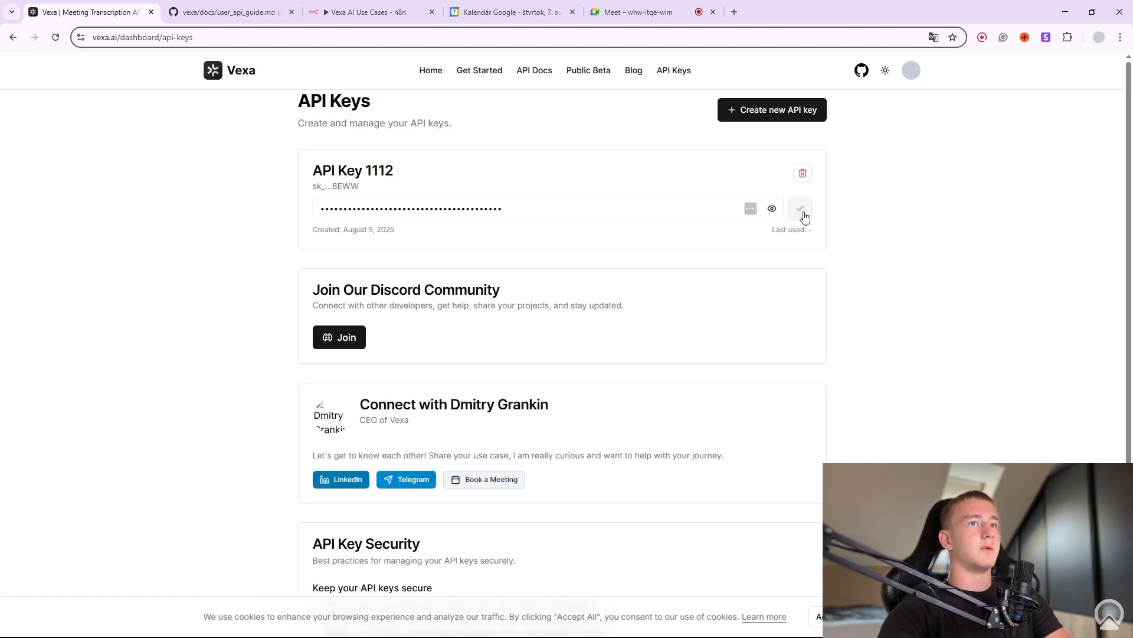
click(323, 7)
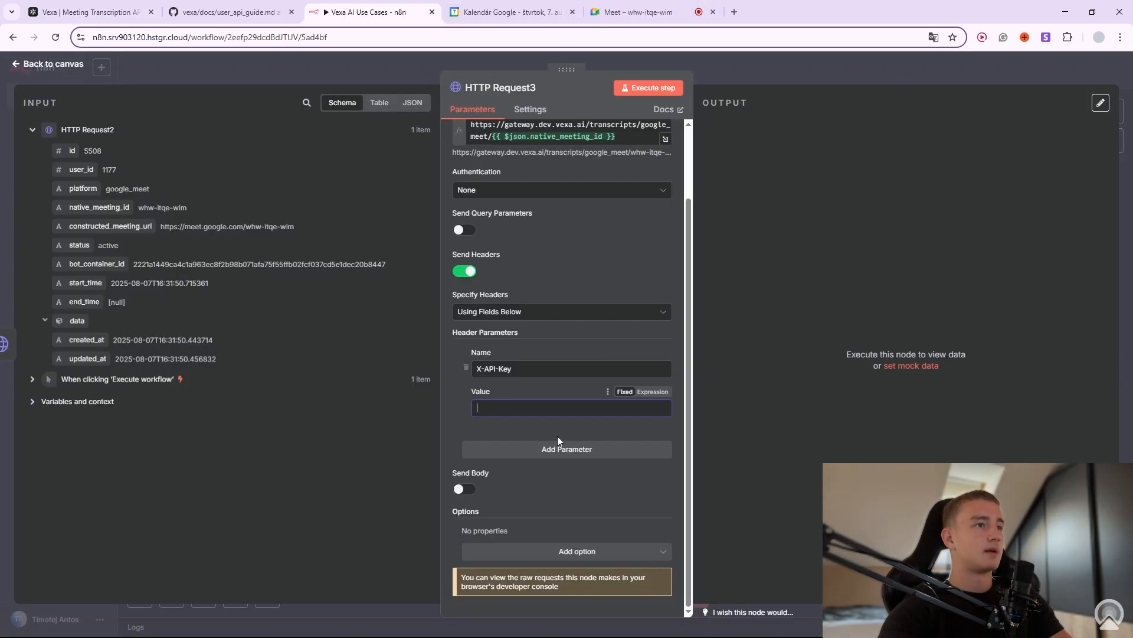
click(530, 406)
key(ctrl+v)
scroll(575, 480, up, 2)
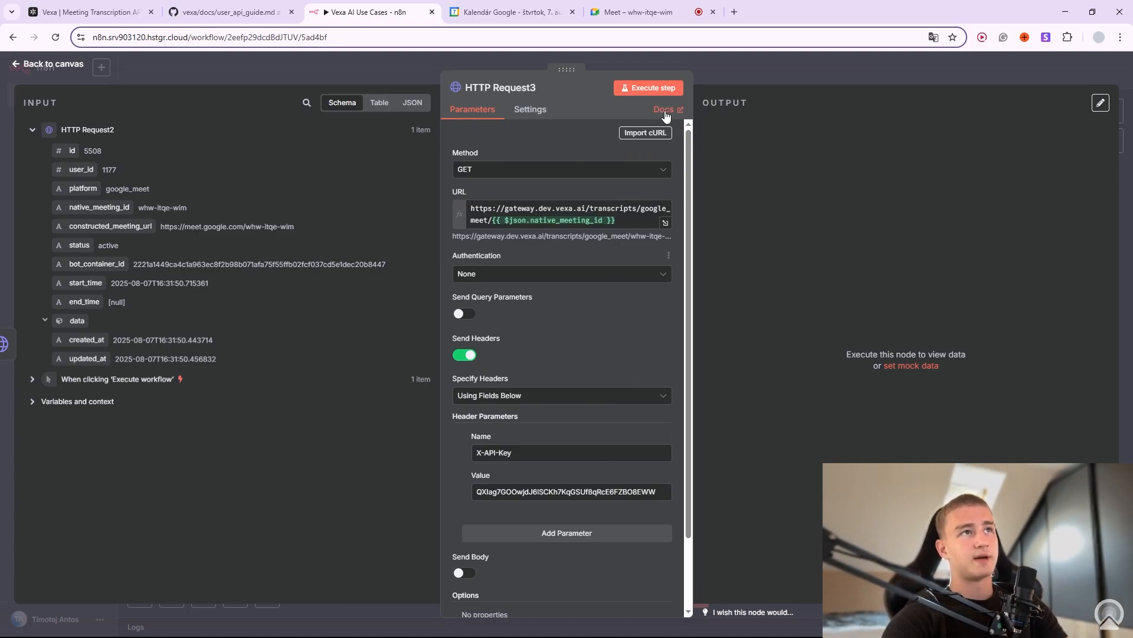
click(660, 89)
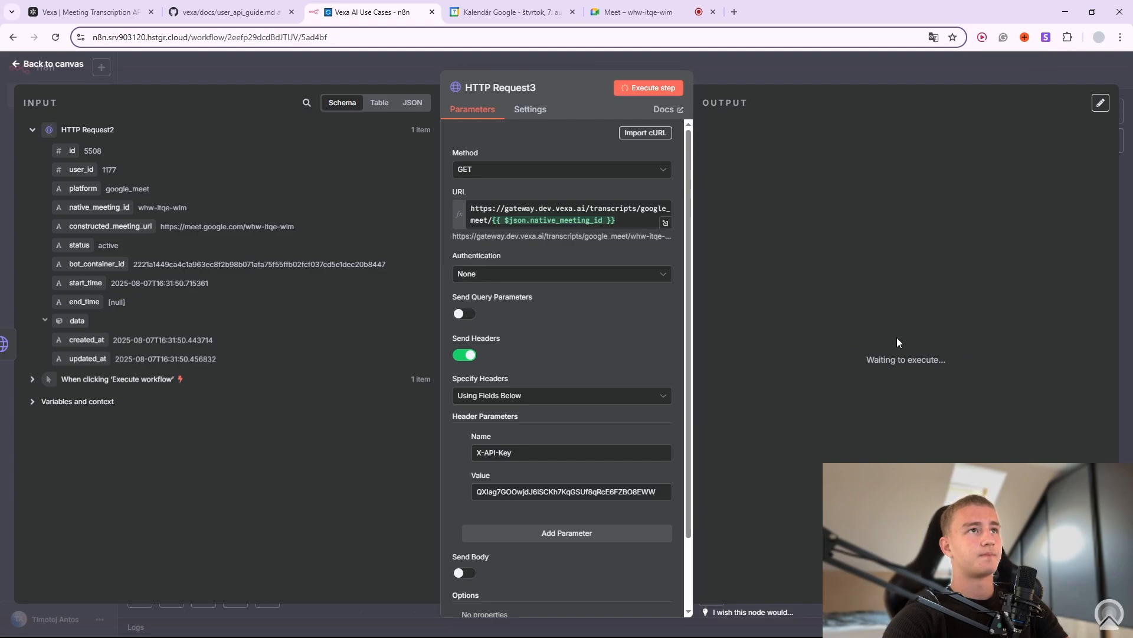
click(817, 69)
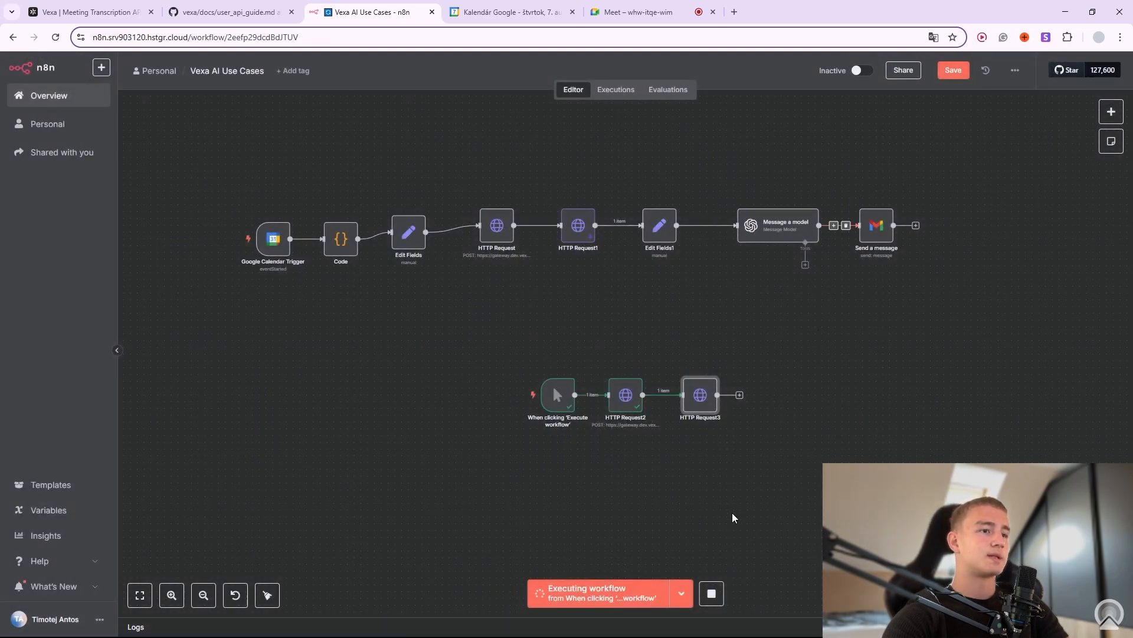
click(722, 594)
right_click(715, 379)
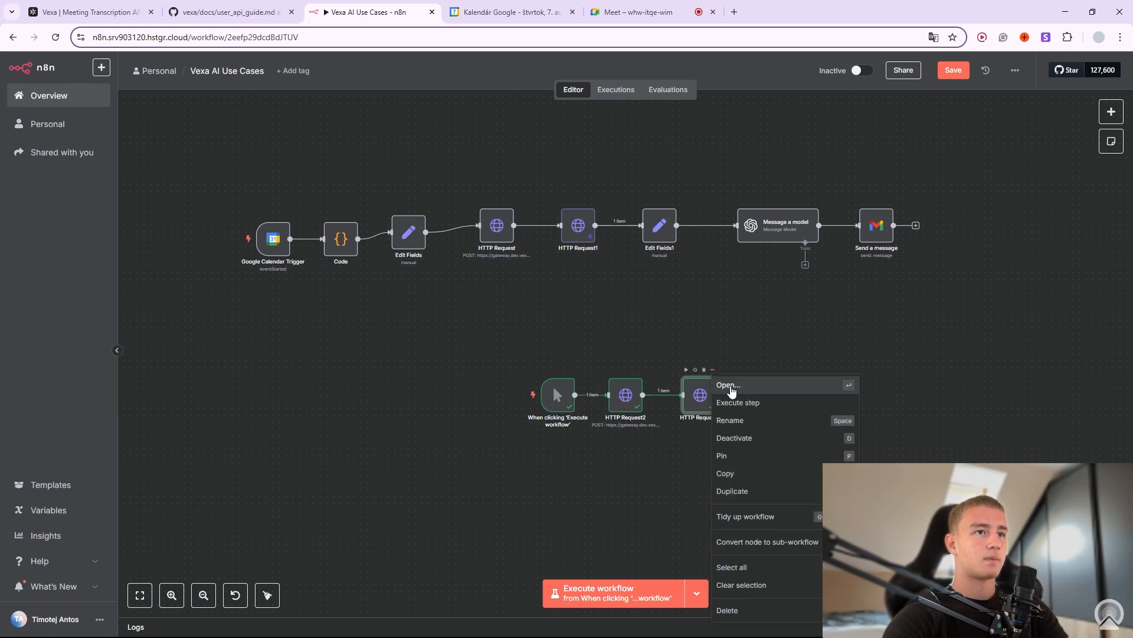
click(731, 385)
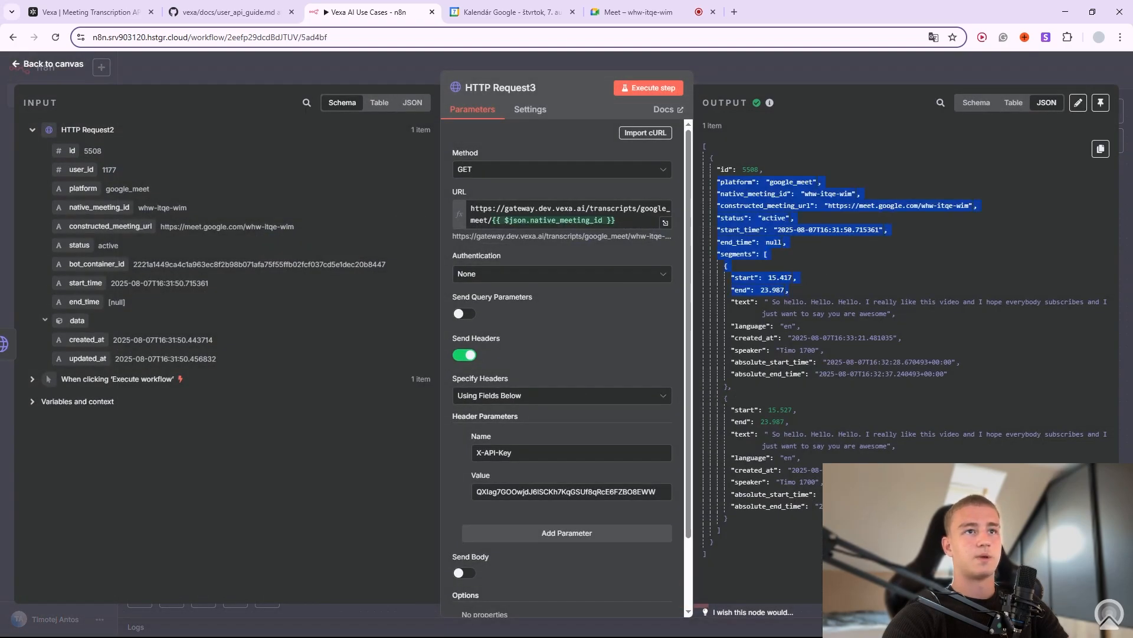
drag(790, 290, 797, 512)
click(794, 518)
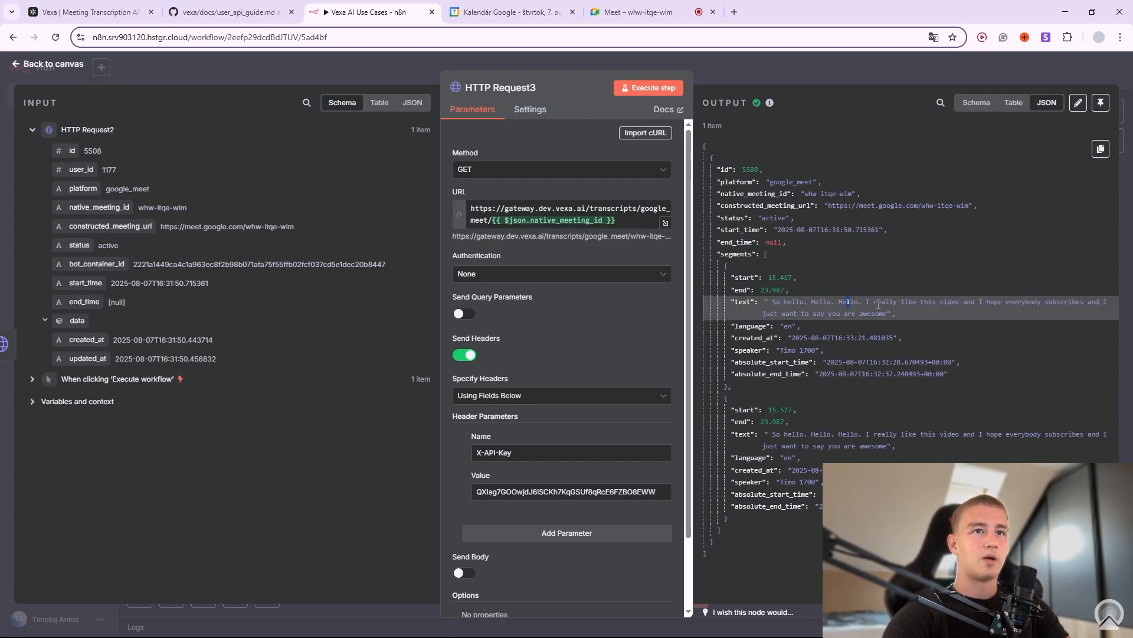
drag(889, 303, 866, 313)
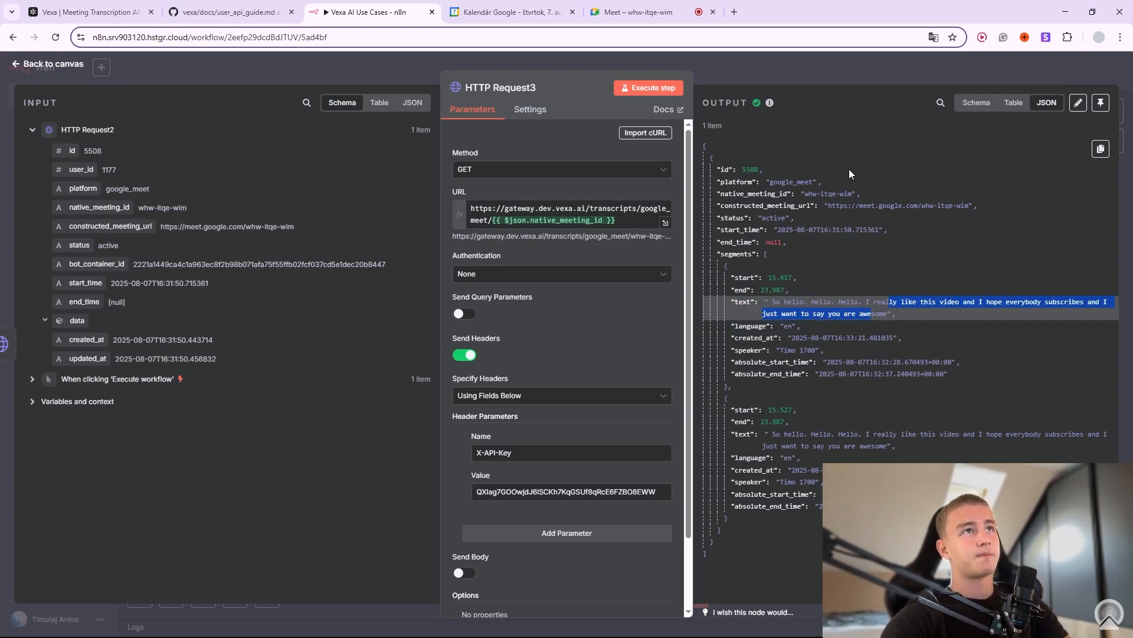
click(834, 77)
right_click(713, 381)
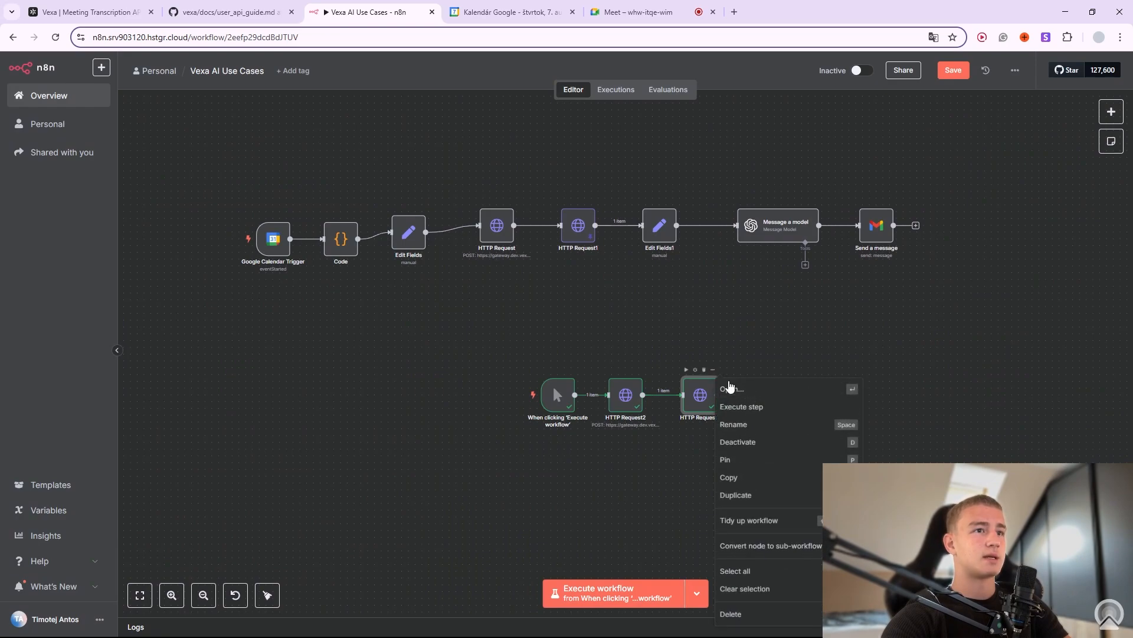
click(738, 390)
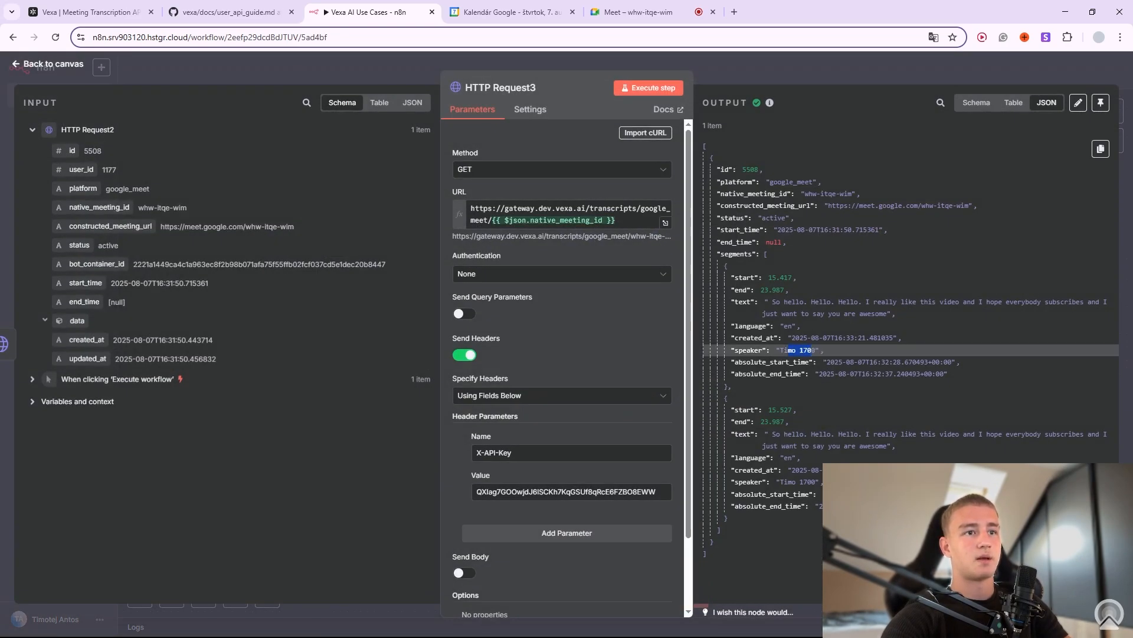
drag(789, 482, 803, 482)
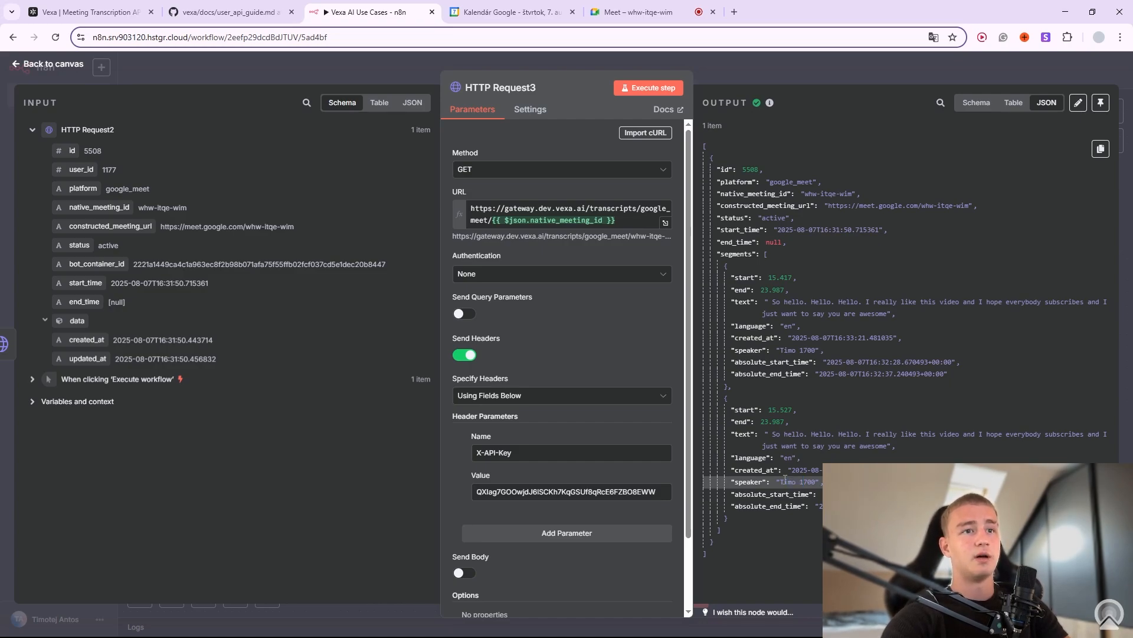
key(Escape)
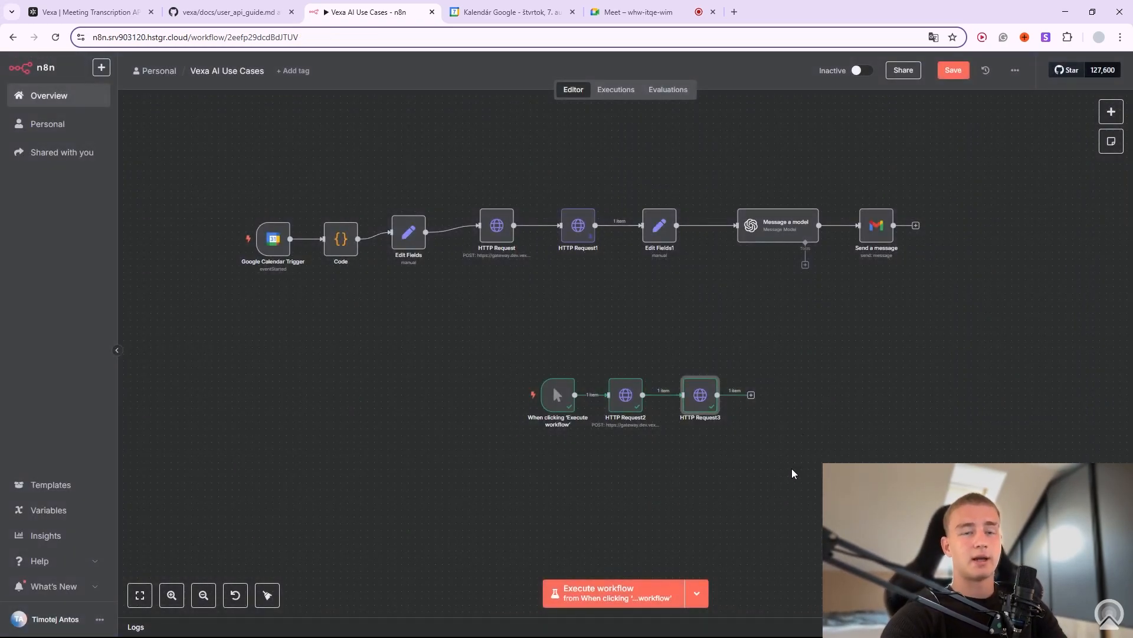
Box-select the three lower test nodes and move them down and left on the canvas.
mouse_move(706, 382)
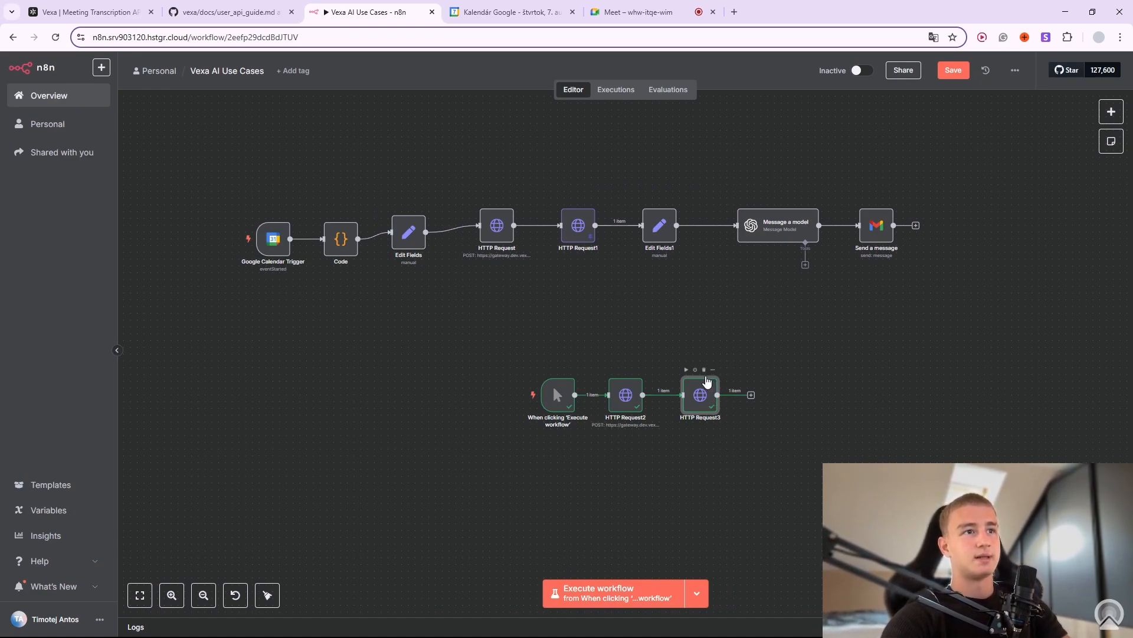
drag(438, 323, 794, 490)
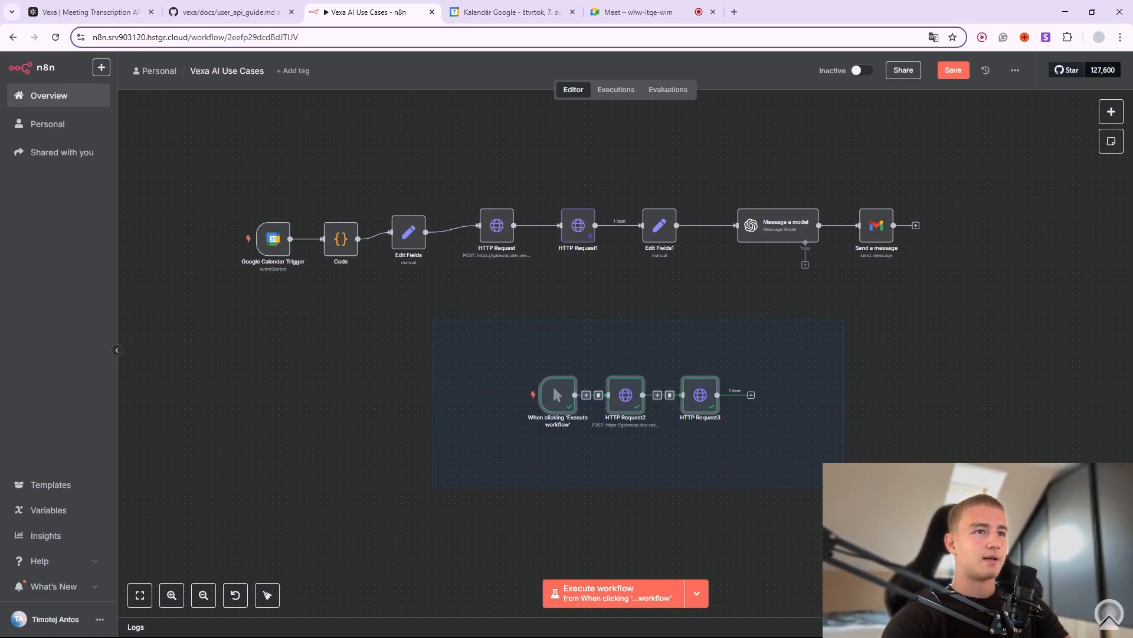
drag(698, 397, 461, 465)
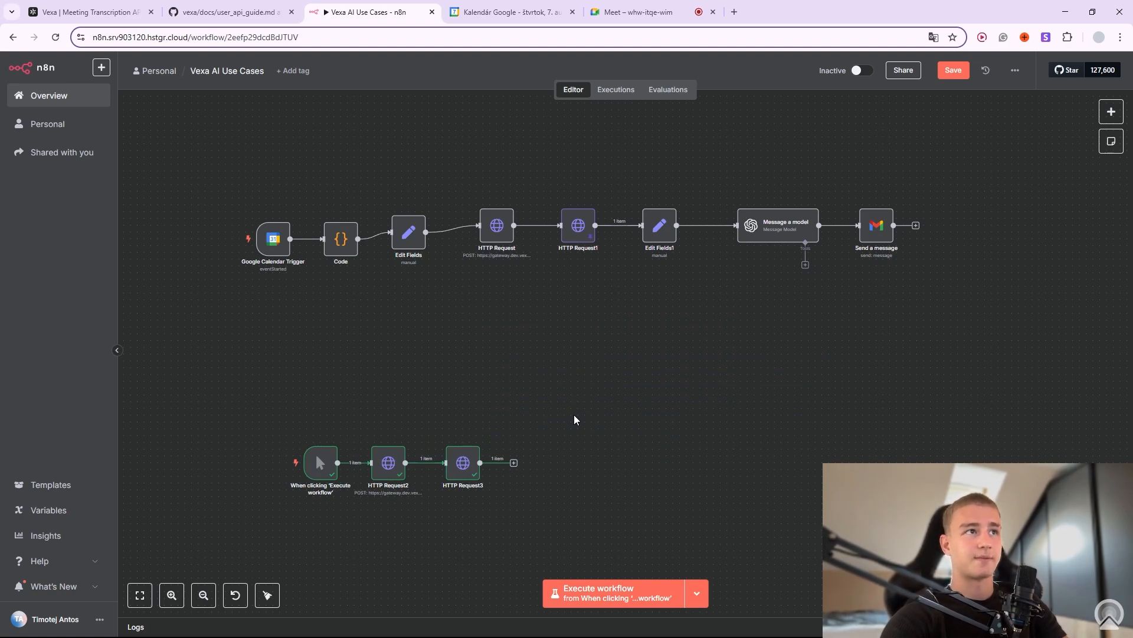
scroll(392, 357, up, 2)
drag(386, 318, 498, 425)
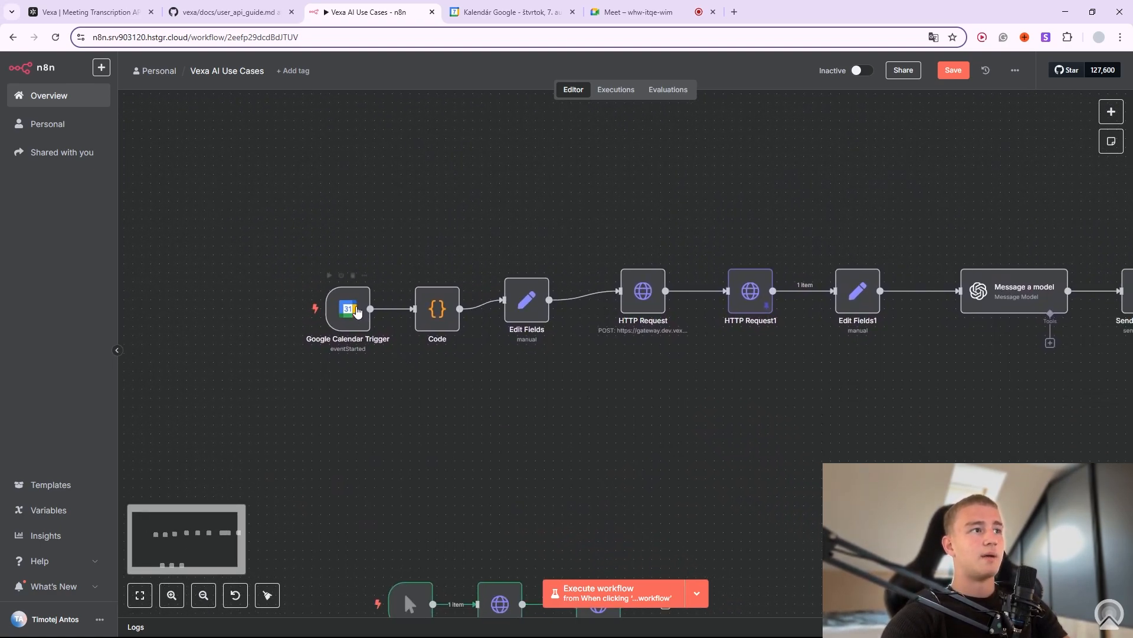
Open the Google Calendar Trigger matching 'Team Weekly Sprints' and fetch a test event.
right_click(362, 289)
click(383, 294)
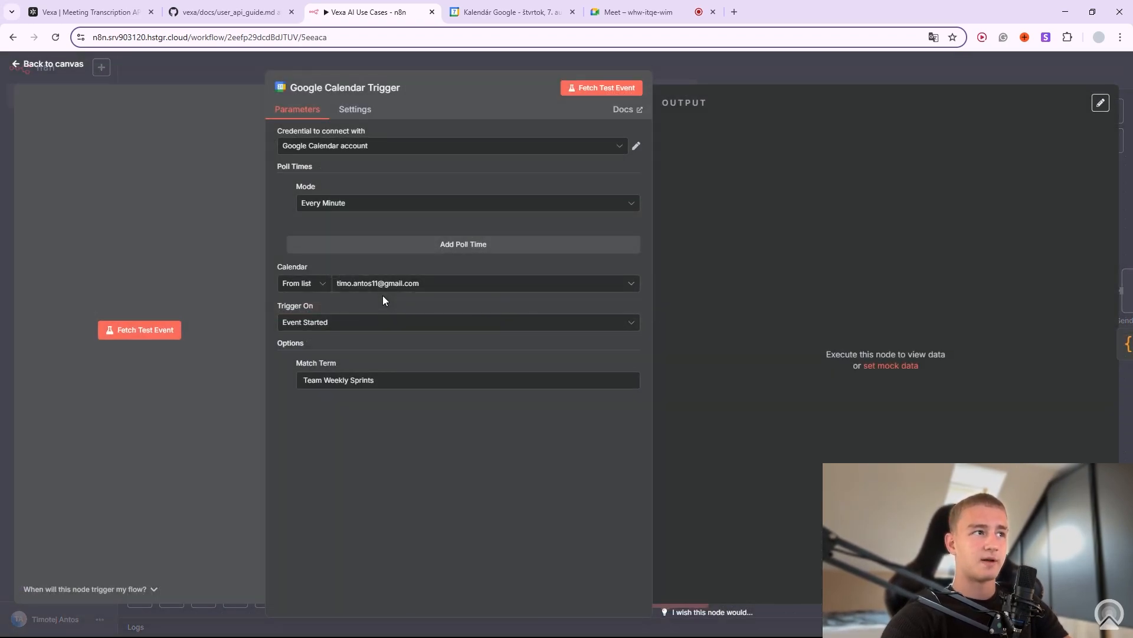
drag(375, 381, 298, 384)
click(362, 429)
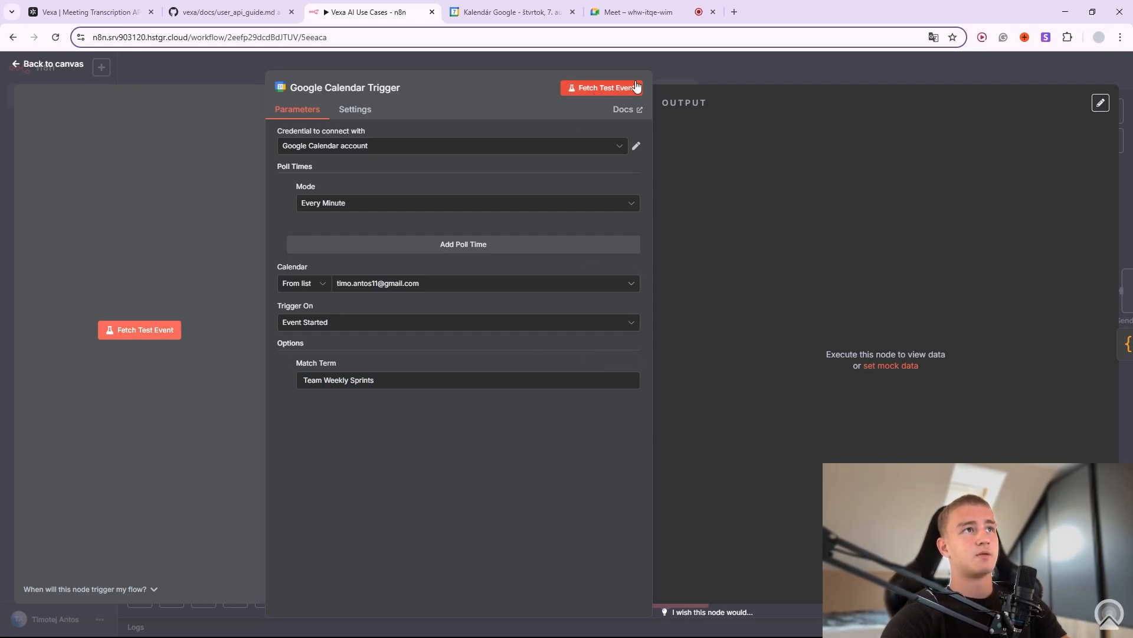
click(596, 88)
click(689, 74)
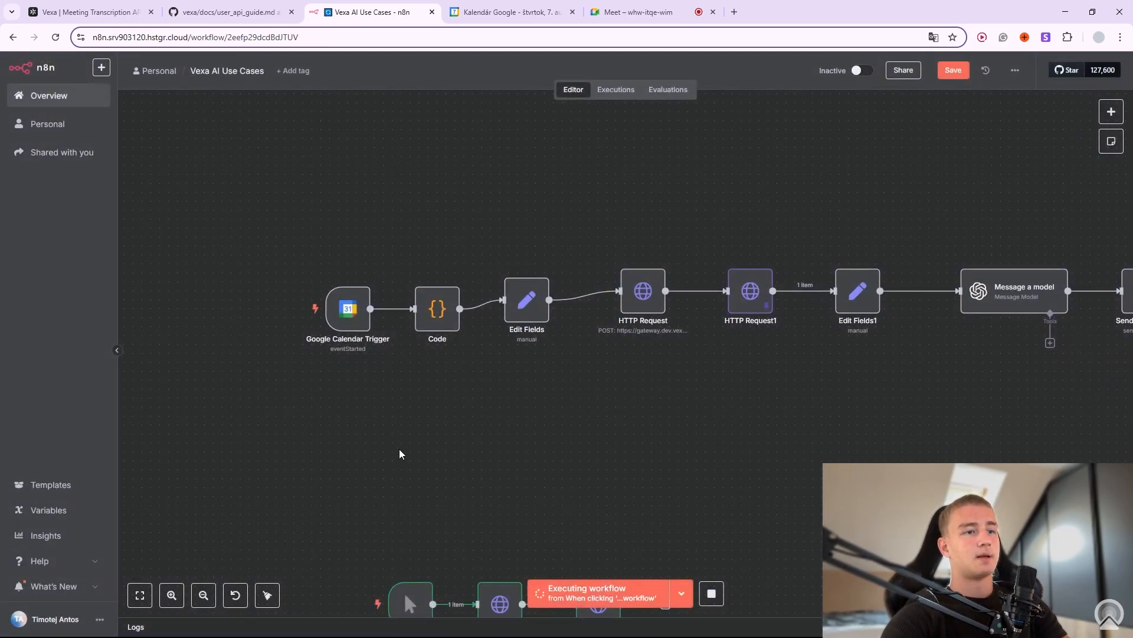
click(713, 594)
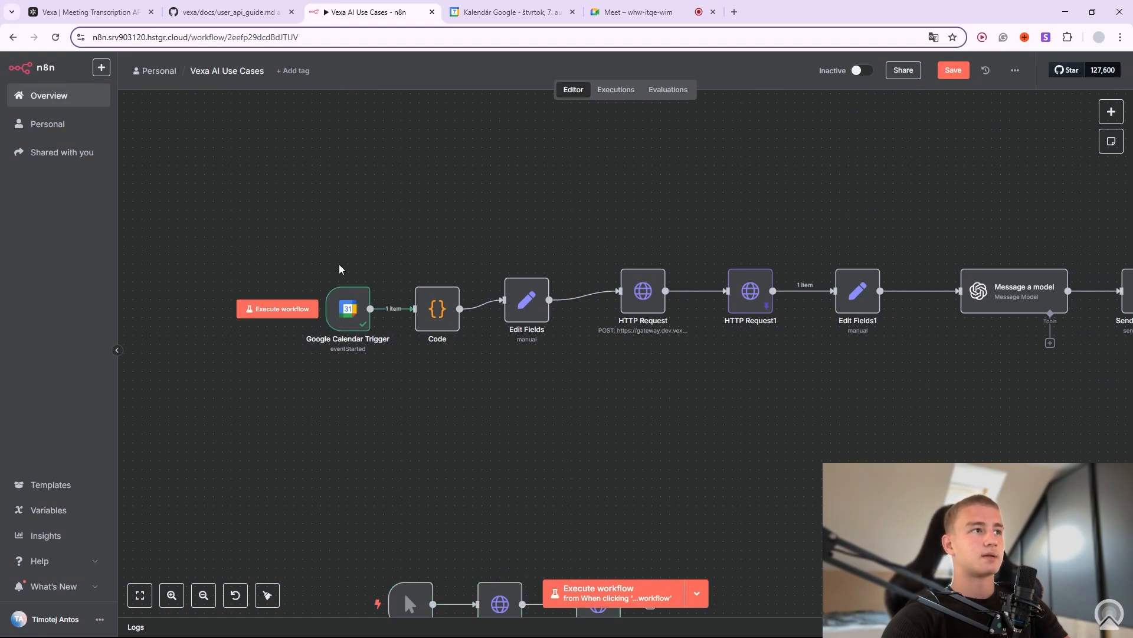
Review the fetched event's meeting link and attendee statuses (accepted, needsAction), then close the panel.
double_click(362, 300)
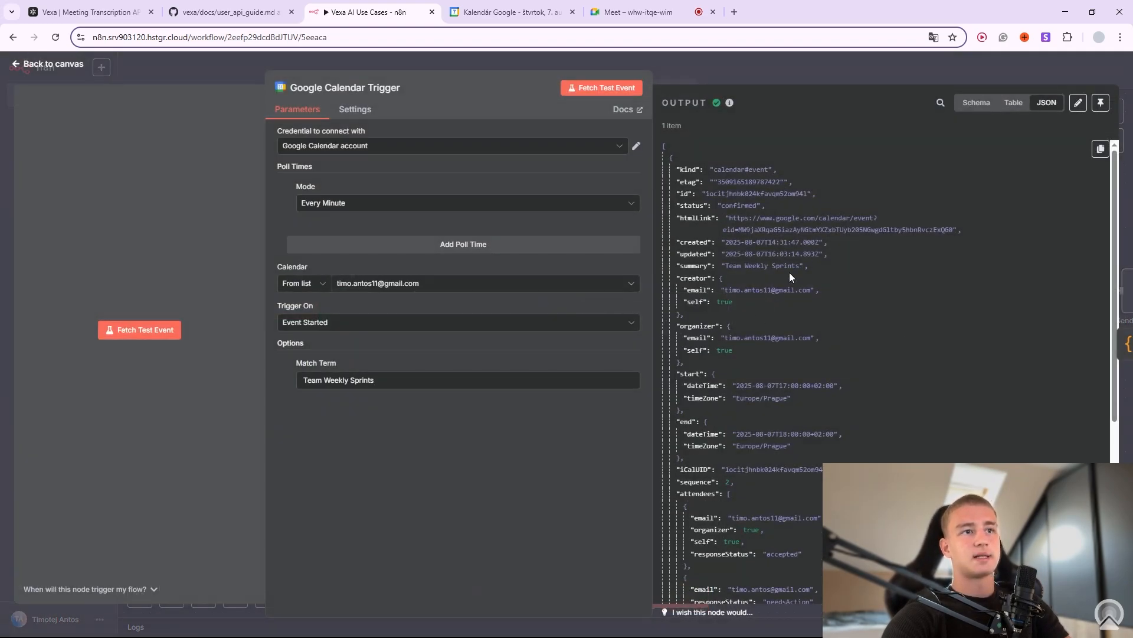
scroll(806, 390, down, 2)
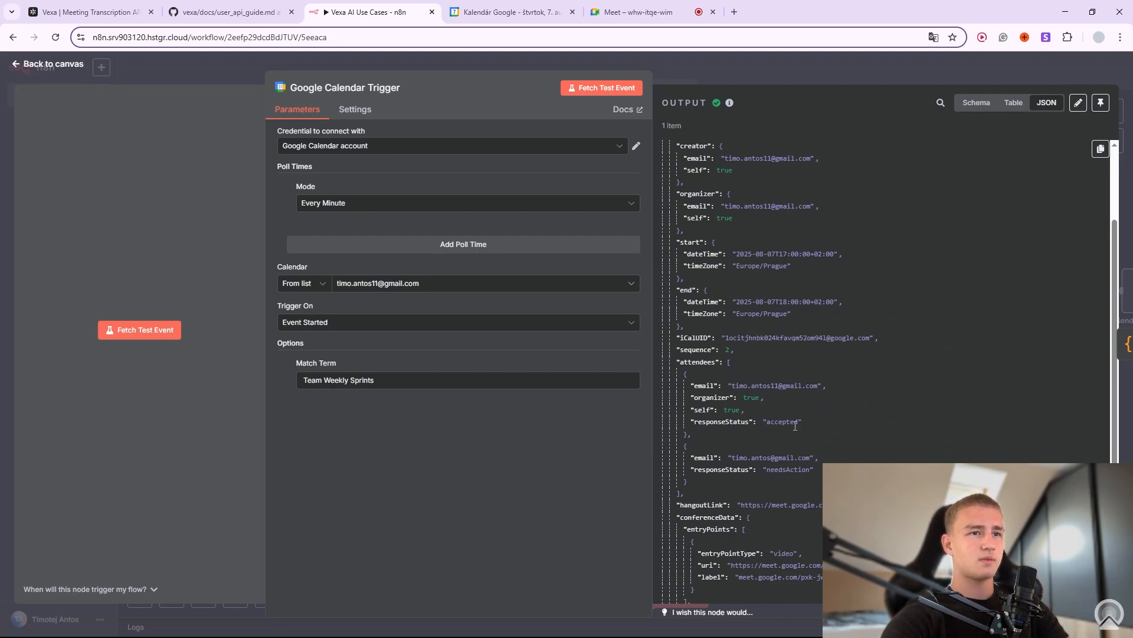
scroll(795, 425, down, 3)
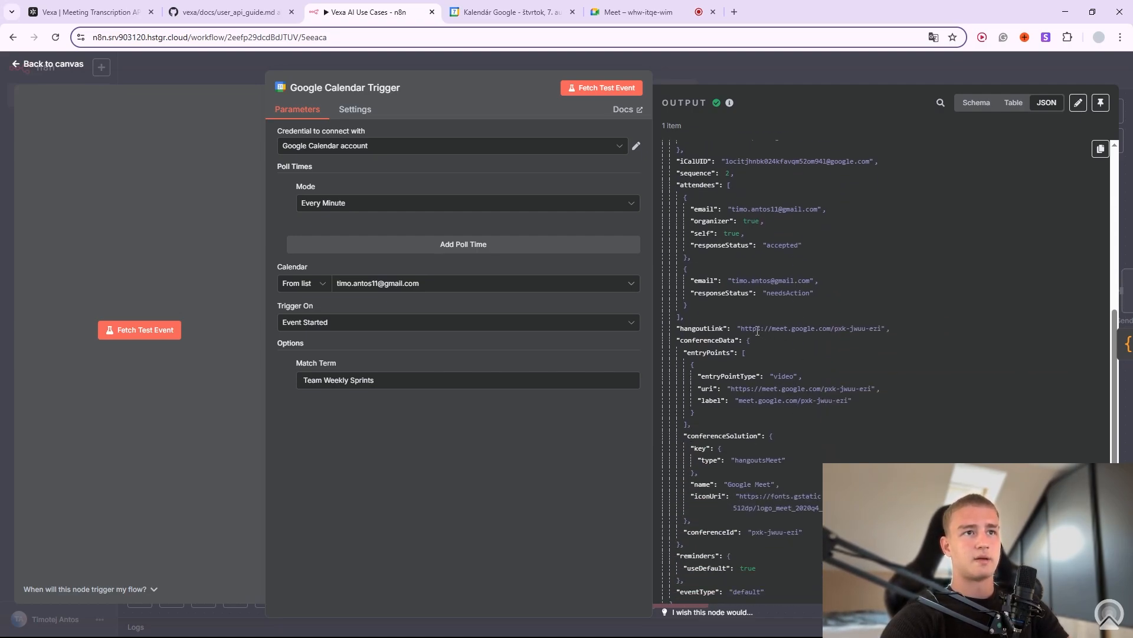
drag(757, 329, 881, 329)
click(851, 368)
scroll(849, 370, up, 1)
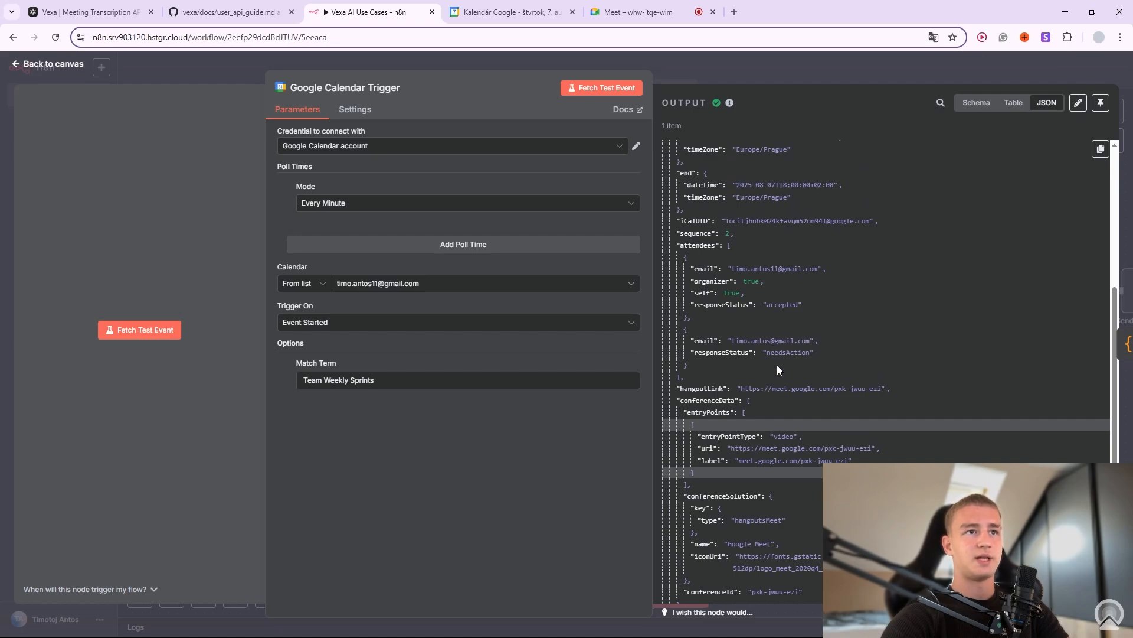
scroll(812, 416, up, 1)
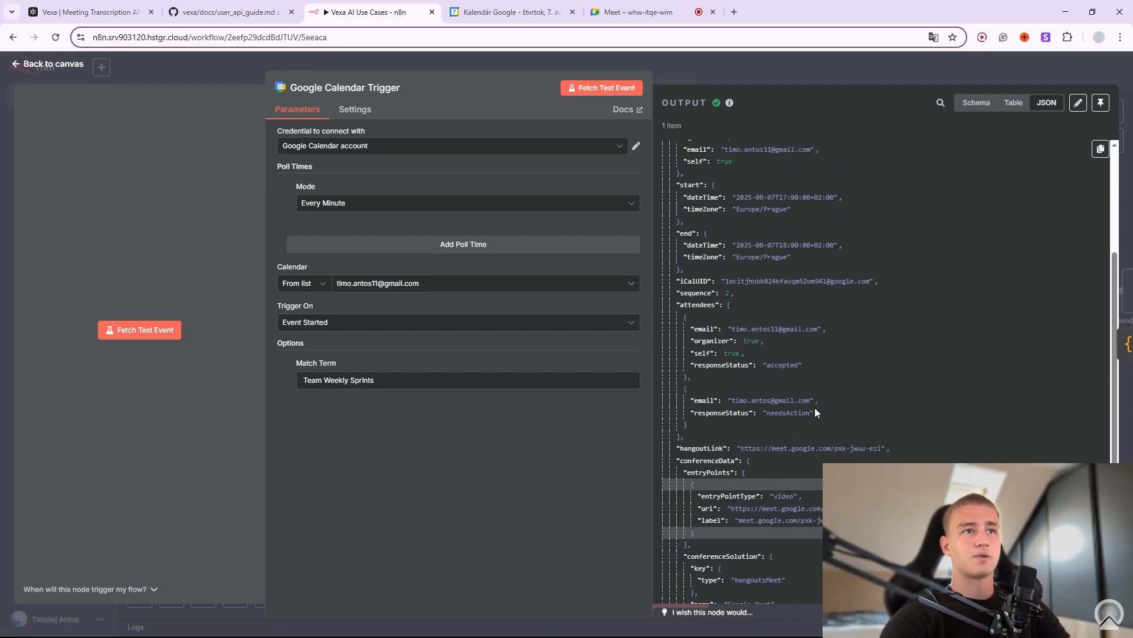
drag(770, 365, 791, 365)
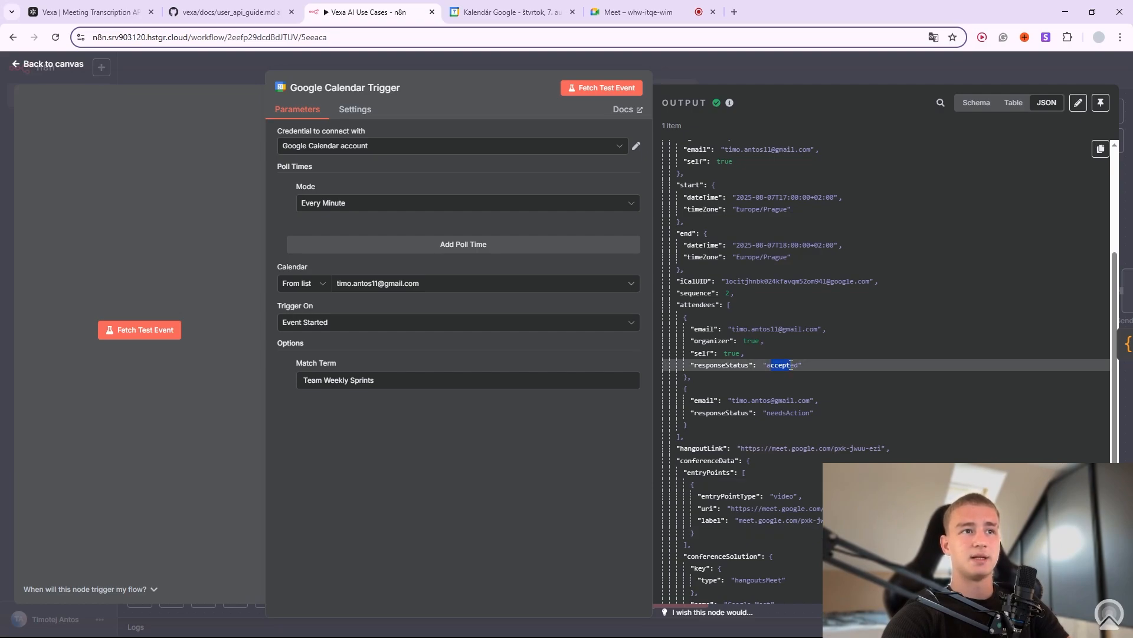
click(785, 413)
click(801, 427)
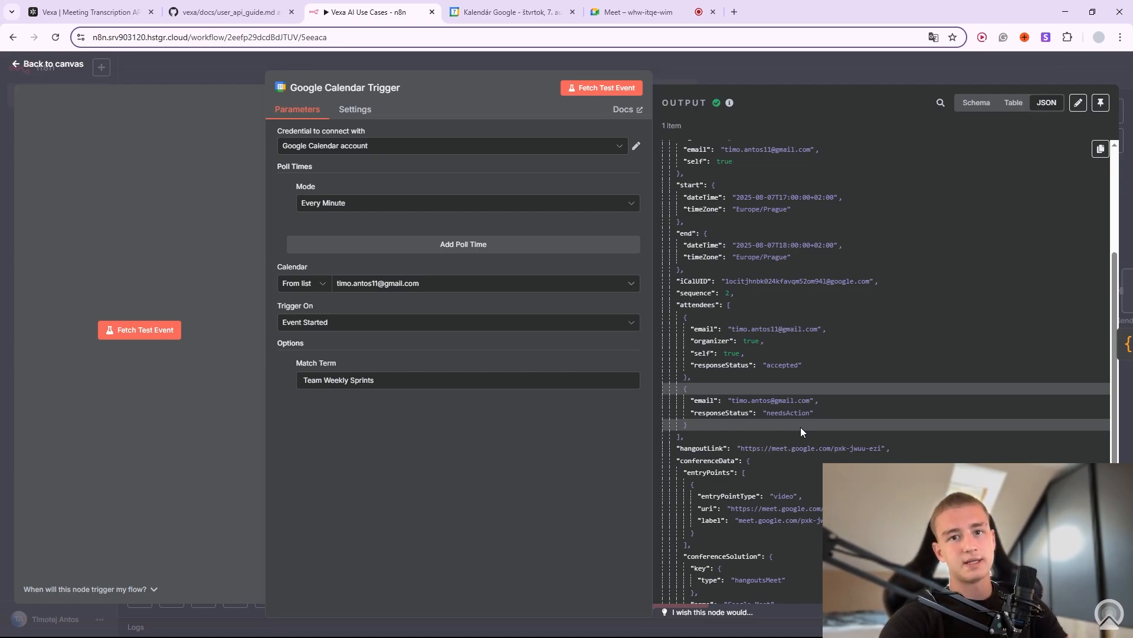
click(775, 58)
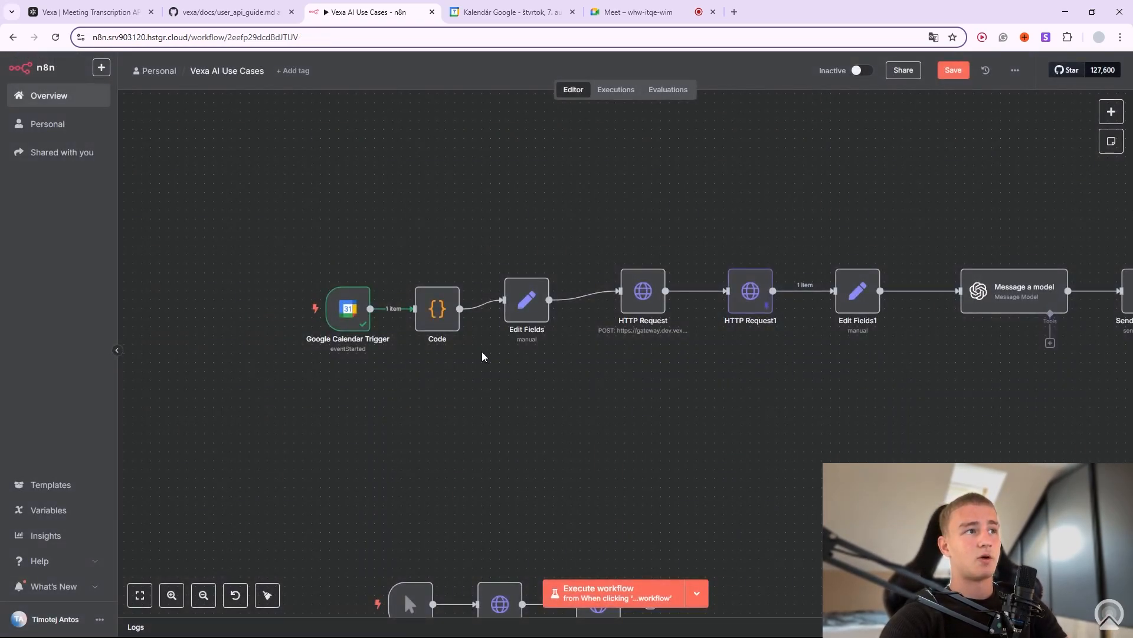
Open the Code node, review its attendee-filtering JavaScript, and start a test run of it.
drag(753, 440, 716, 406)
right_click(412, 253)
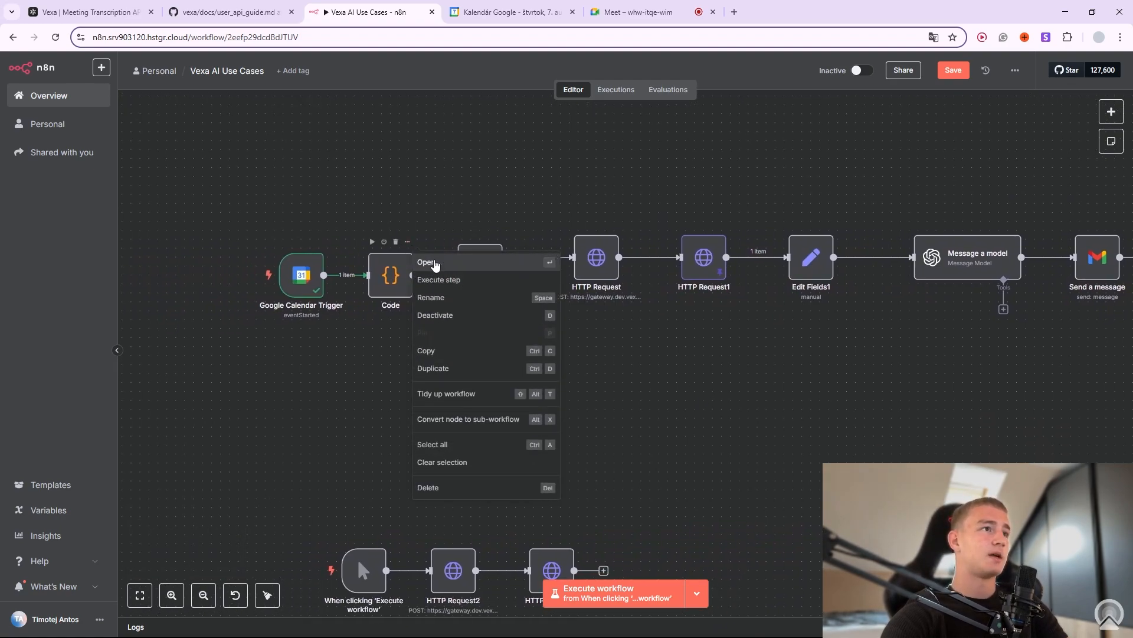
click(434, 260)
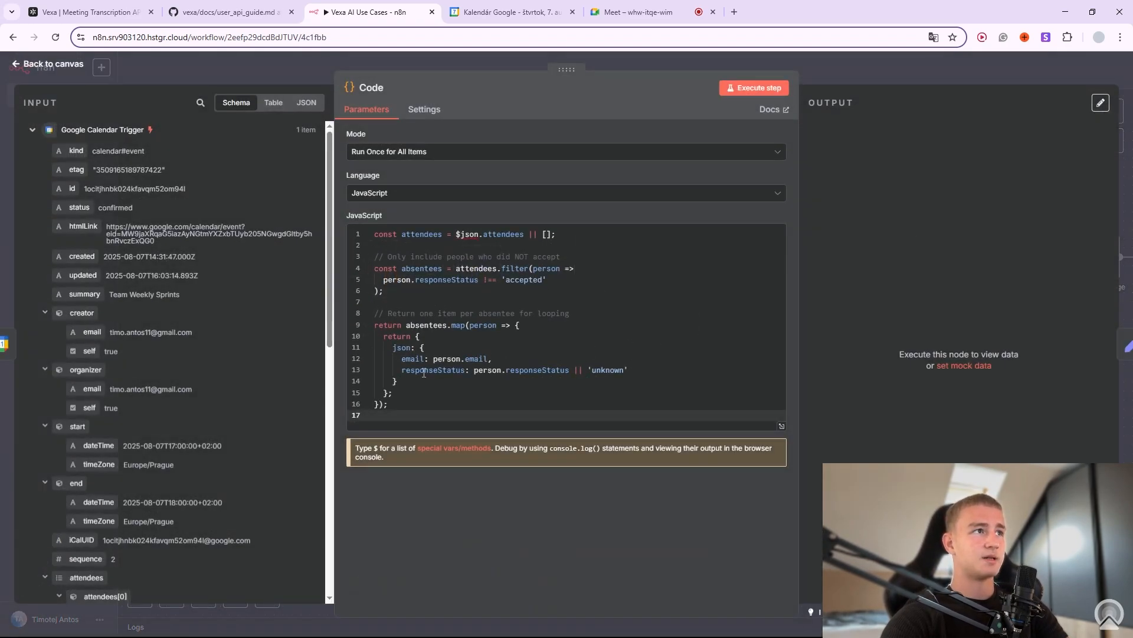
drag(394, 234, 393, 392)
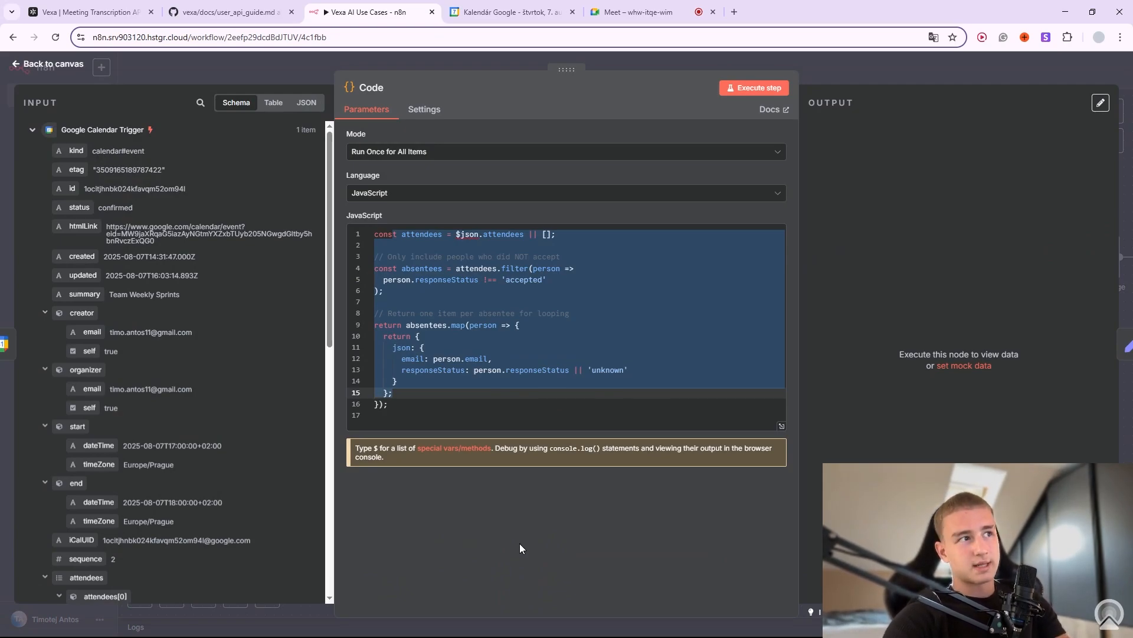
click(489, 337)
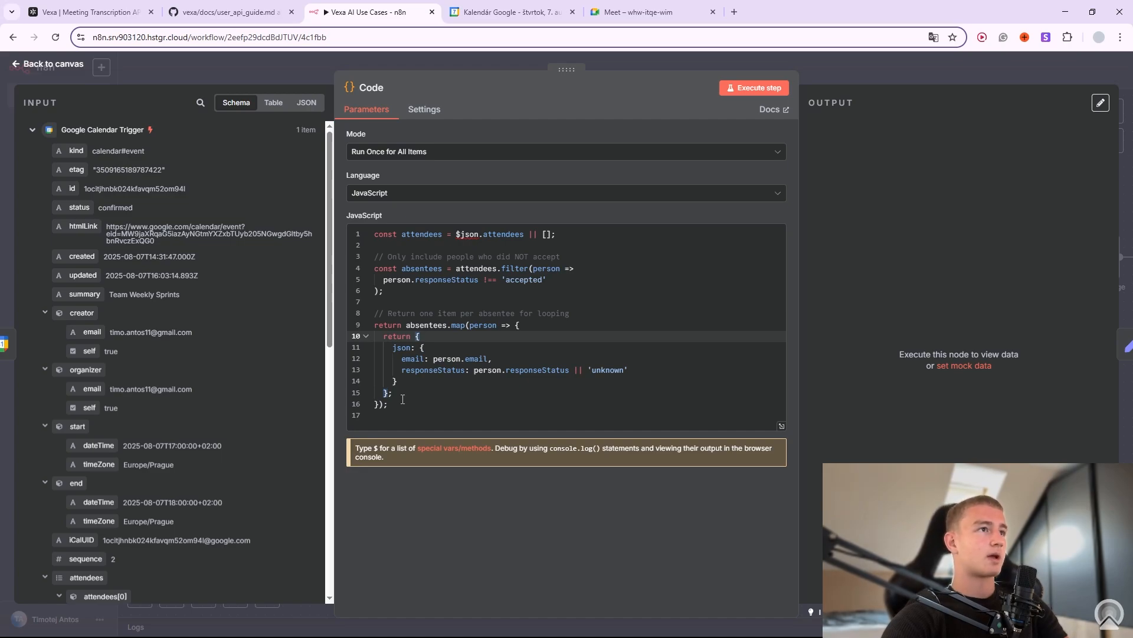
drag(402, 399, 372, 234)
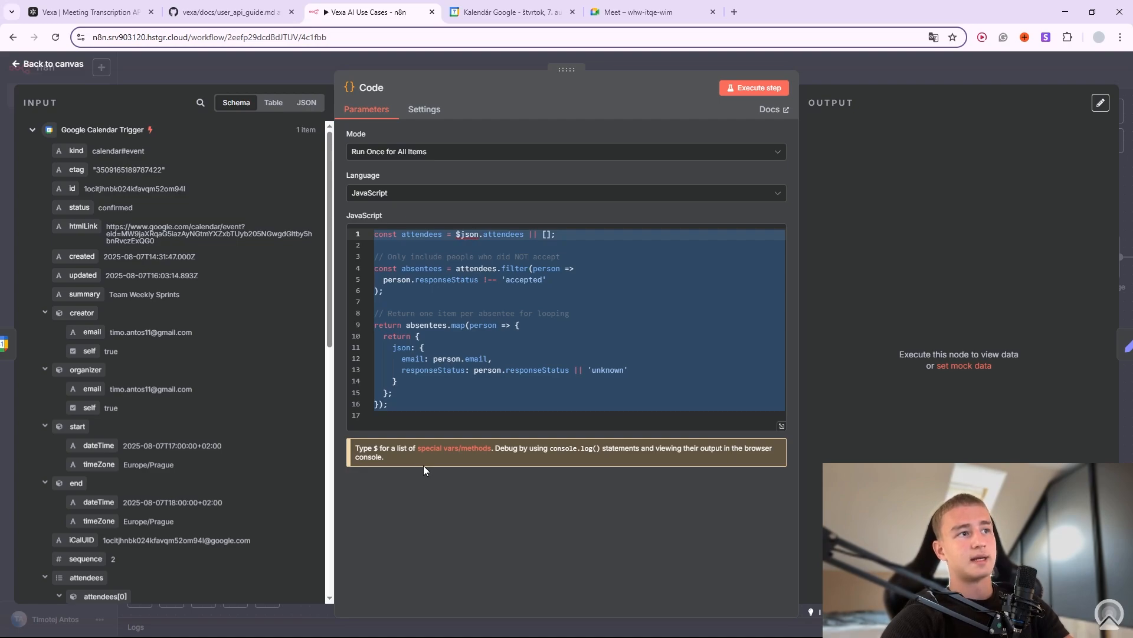
click(779, 87)
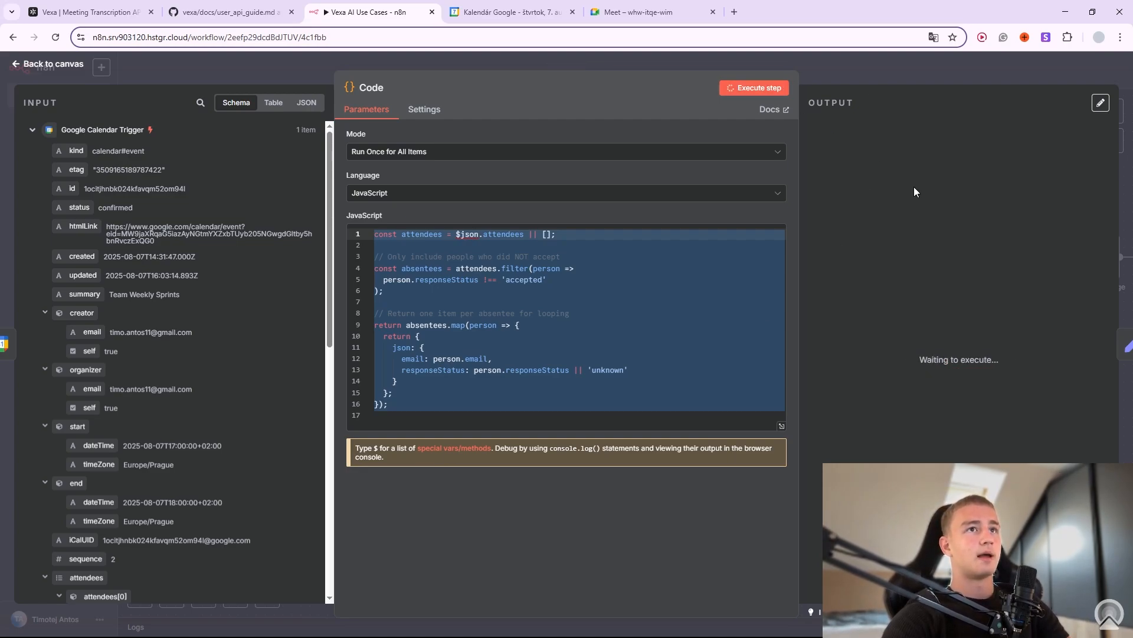
Reopen the Code node and confirm its output: one absentee email with needsAction status.
click(876, 76)
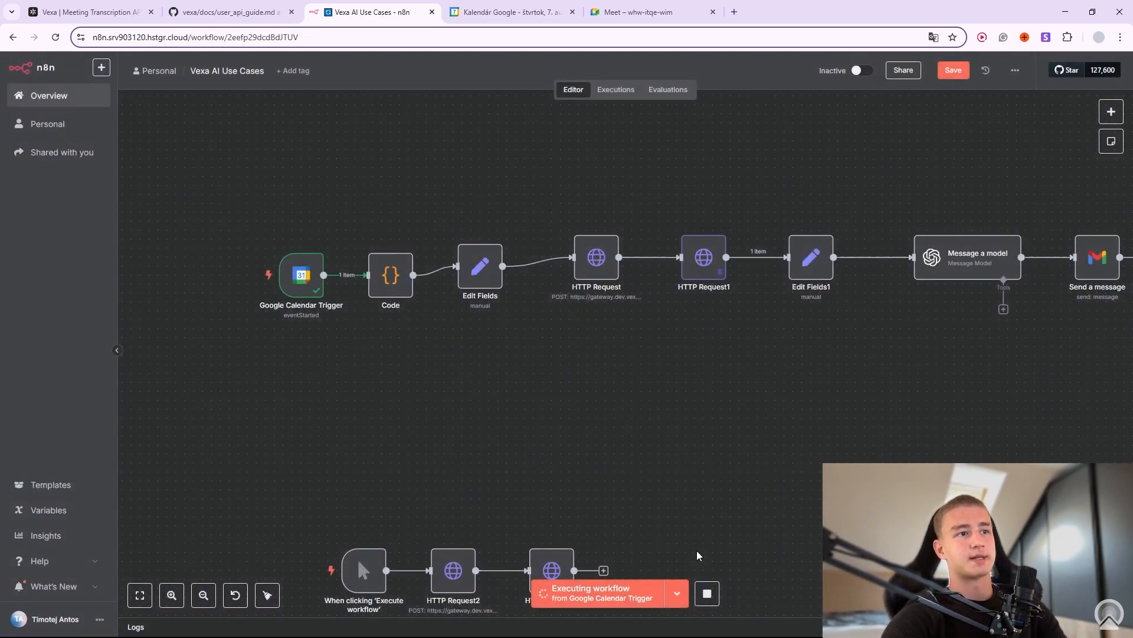
click(707, 596)
right_click(411, 262)
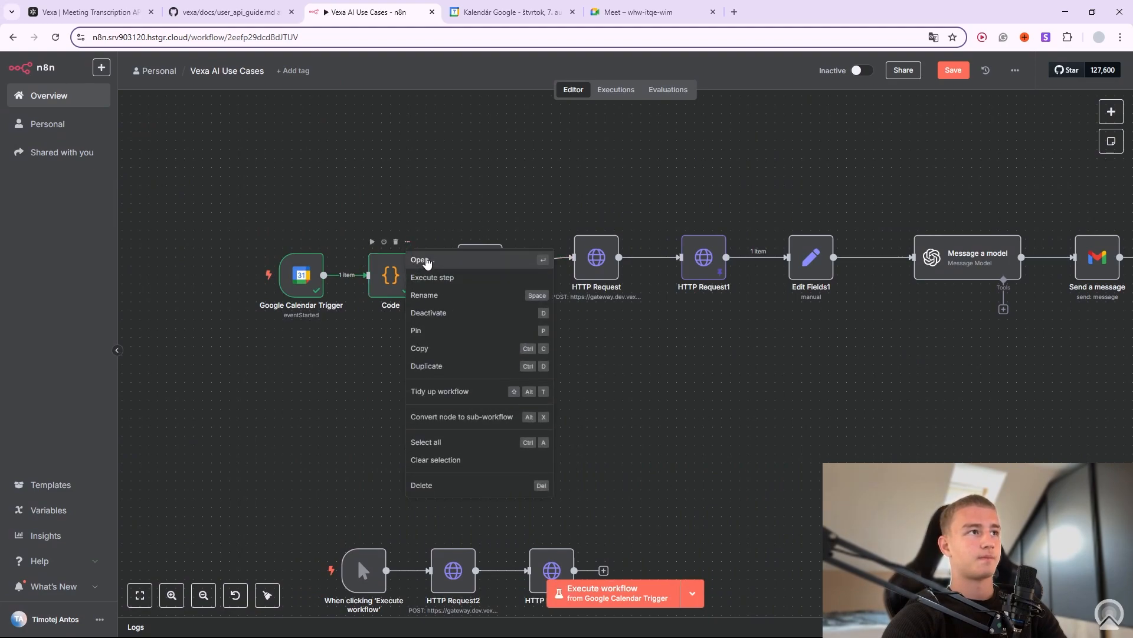
click(431, 260)
click(880, 212)
drag(879, 212, 888, 212)
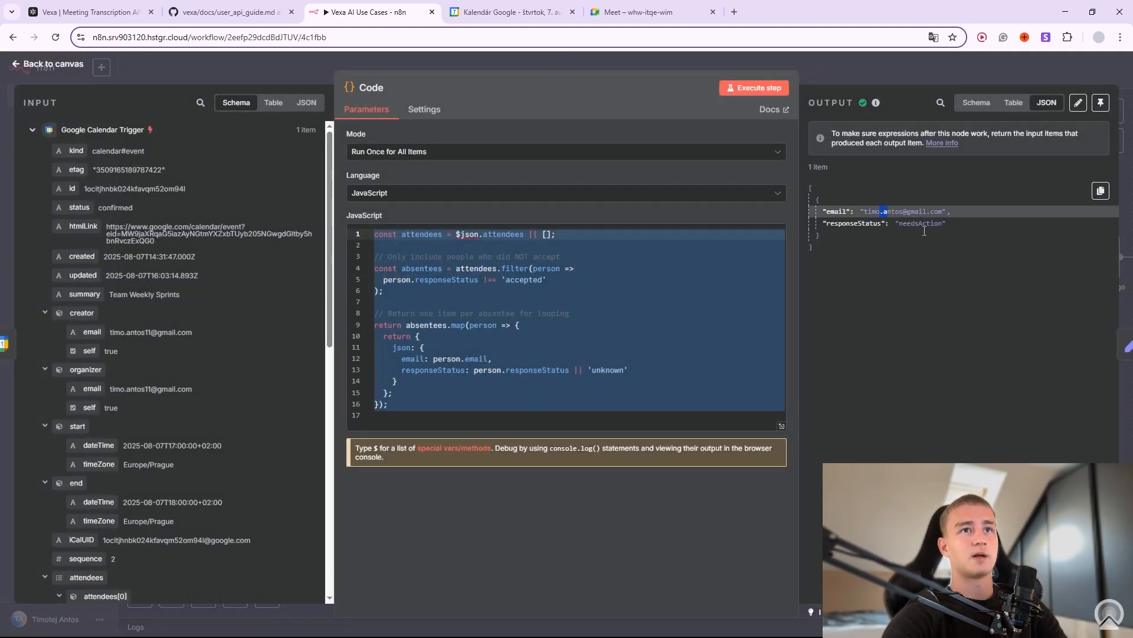
click(909, 225)
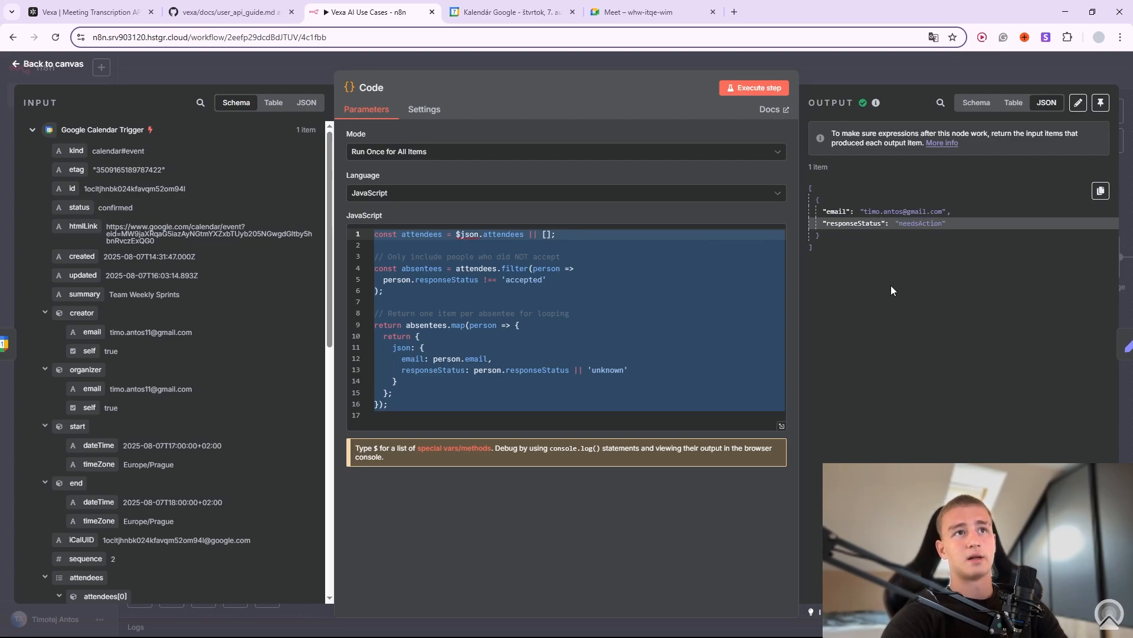
drag(867, 212, 898, 213)
key(Escape)
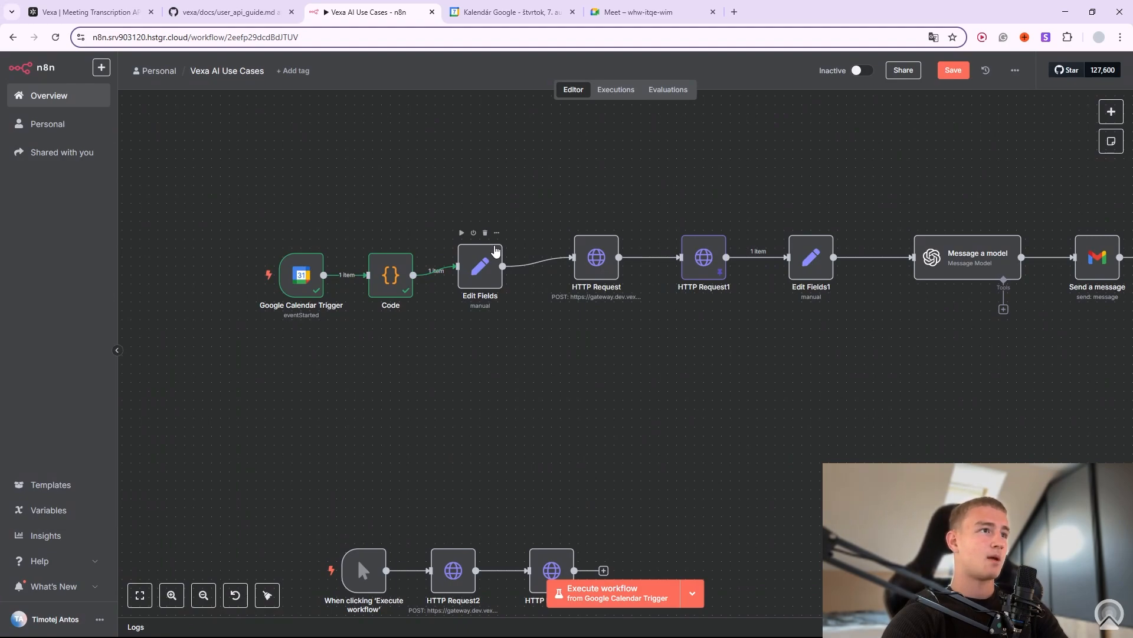
click(497, 233)
click(519, 258)
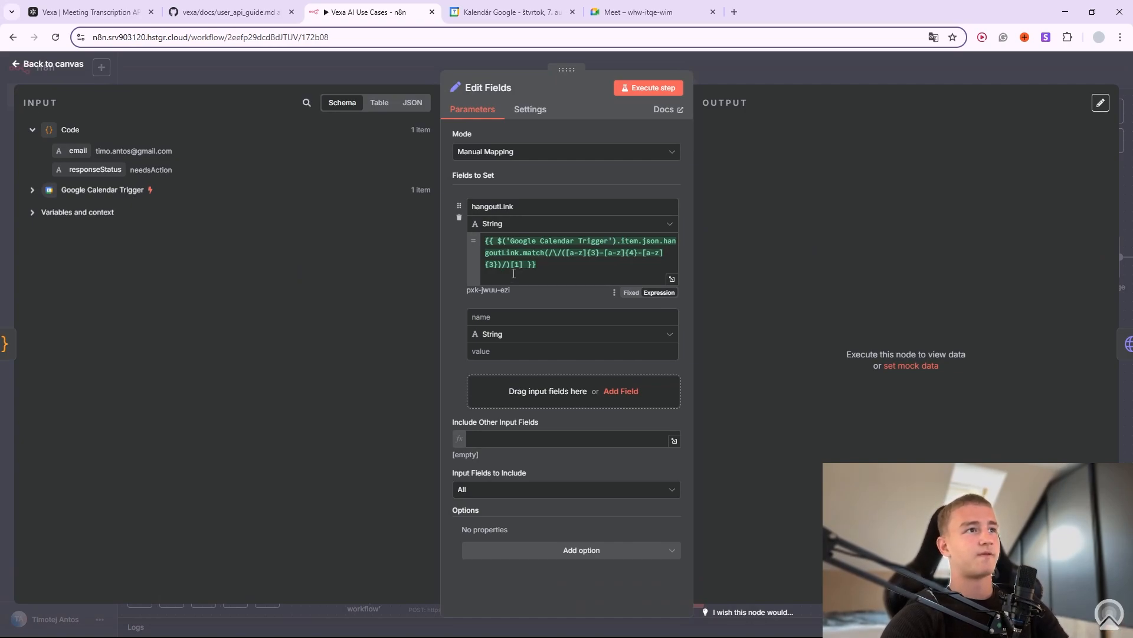
click(32, 189)
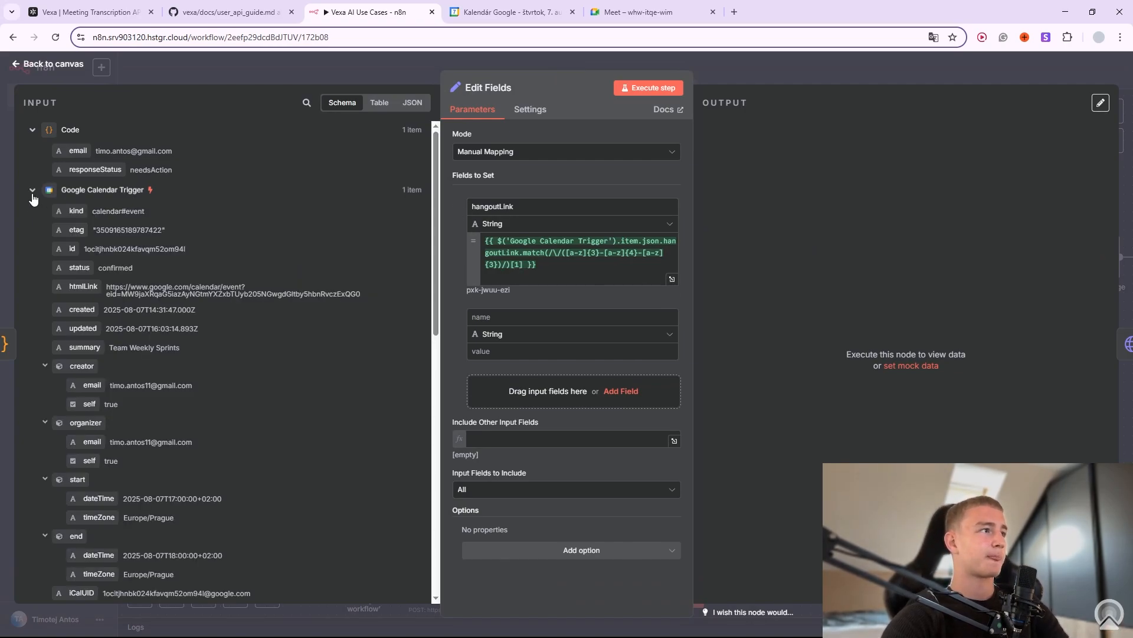
scroll(289, 362, down, 1)
scroll(177, 289, up, 1)
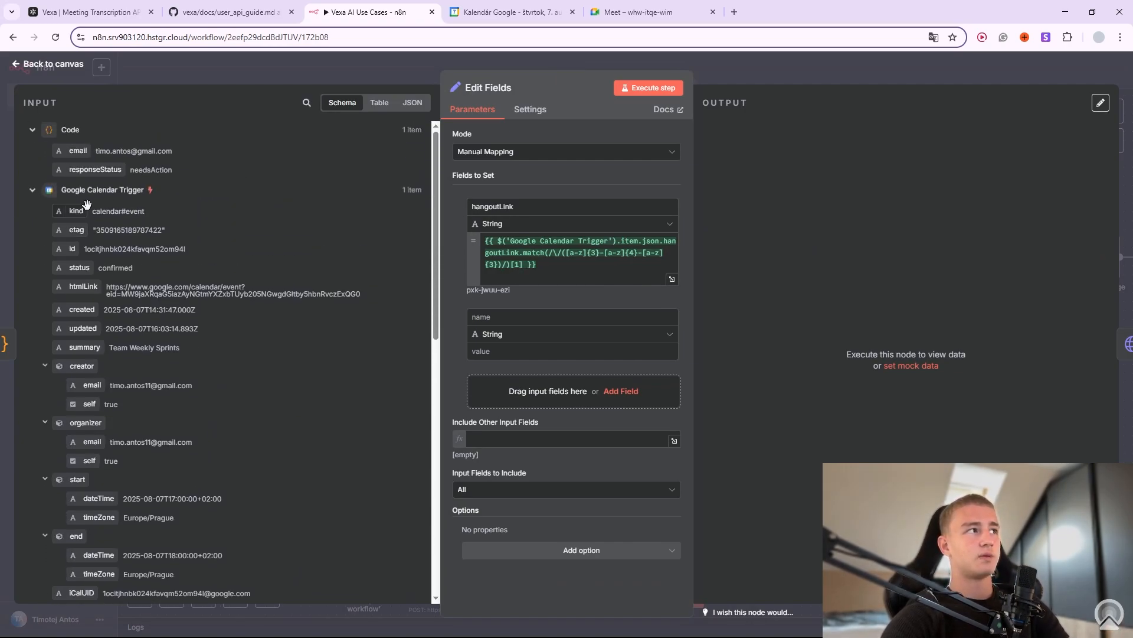
scroll(184, 295, down, 4)
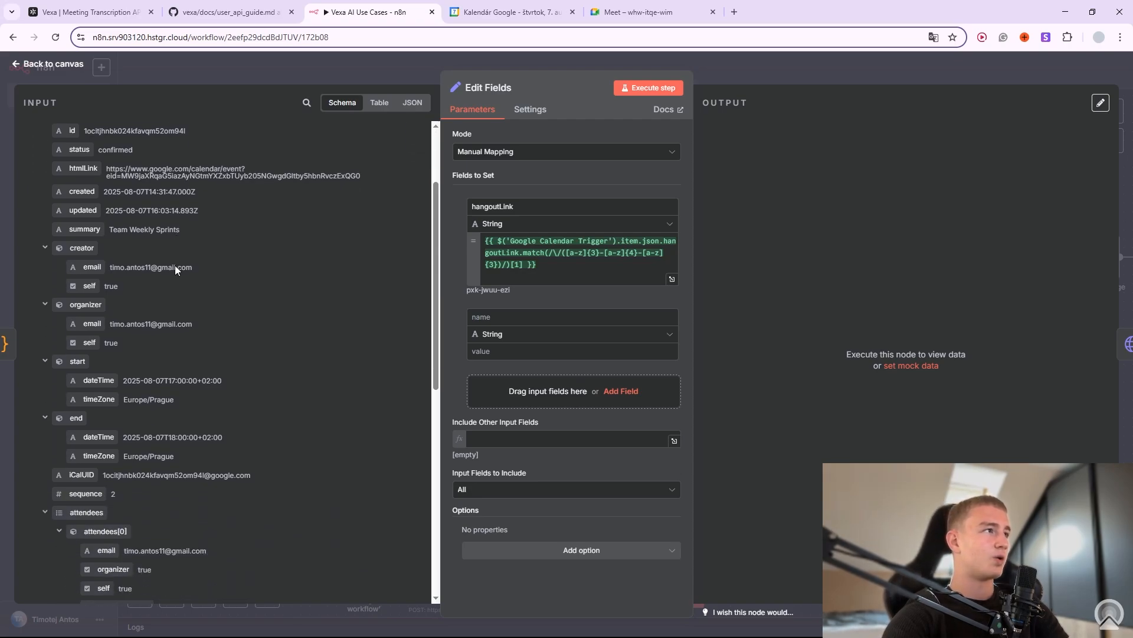
scroll(196, 293, down, 5)
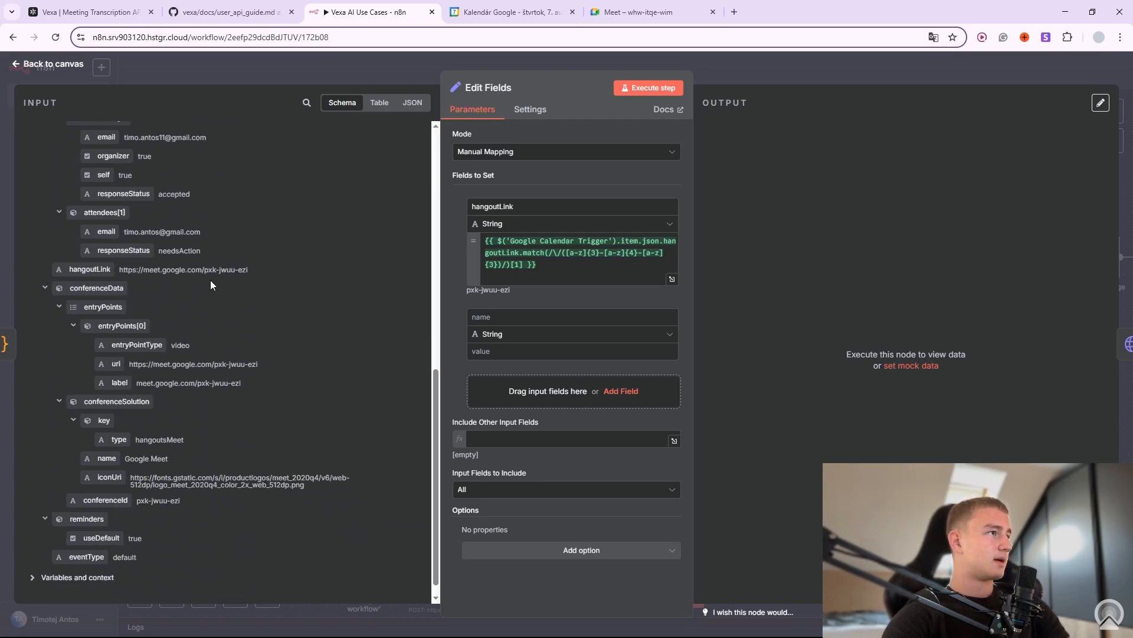
drag(248, 272, 206, 274)
click(205, 276)
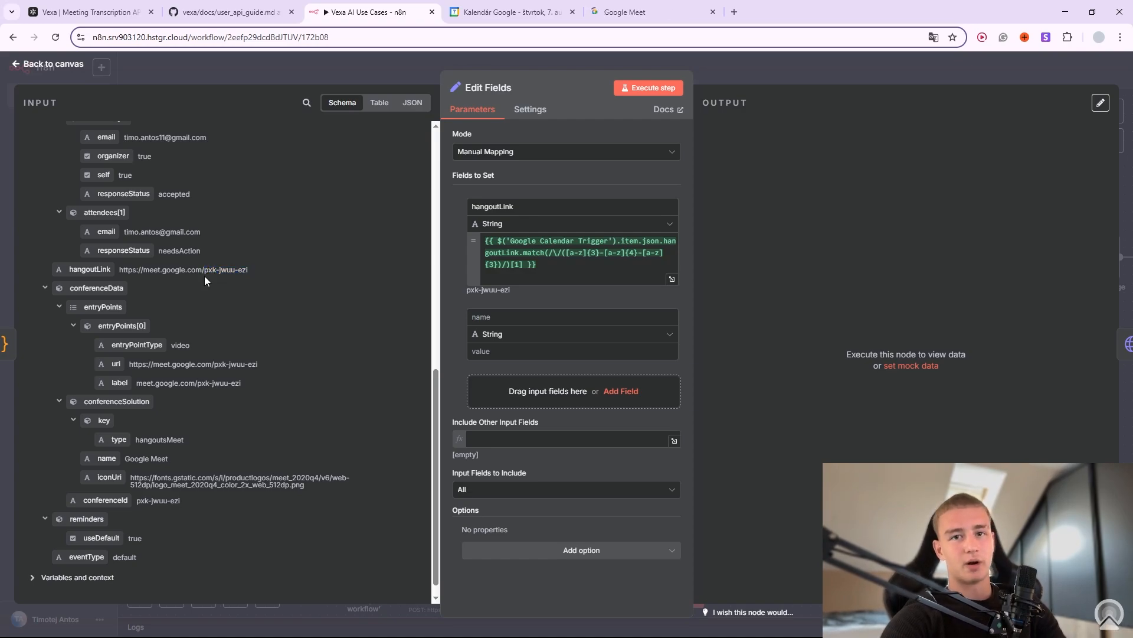
click(506, 249)
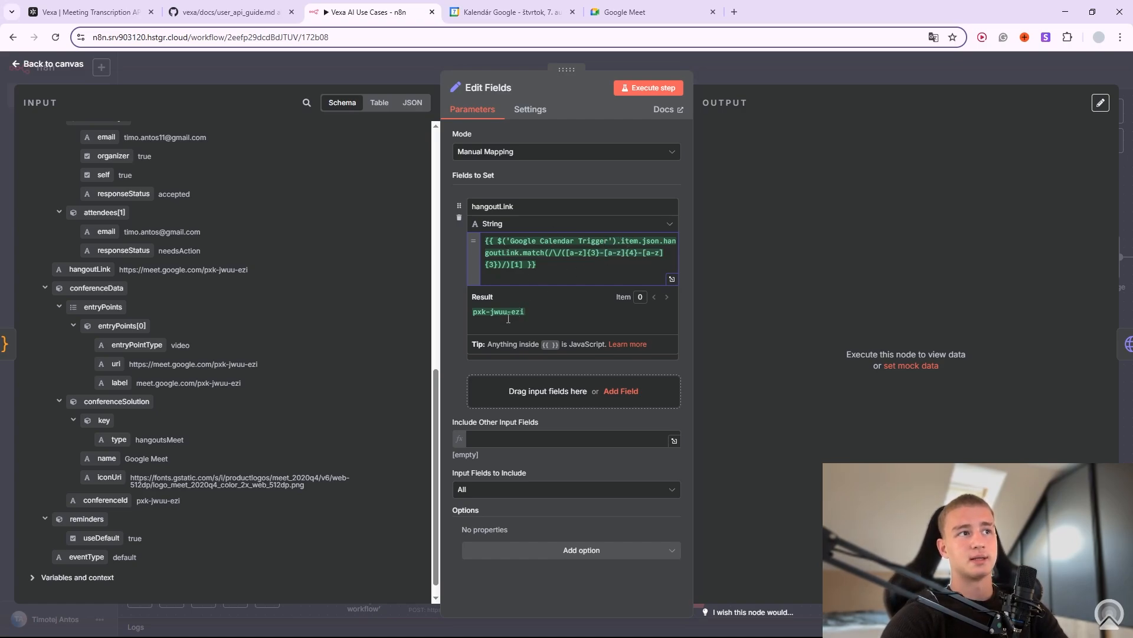
click(738, 70)
mouse_move(472, 299)
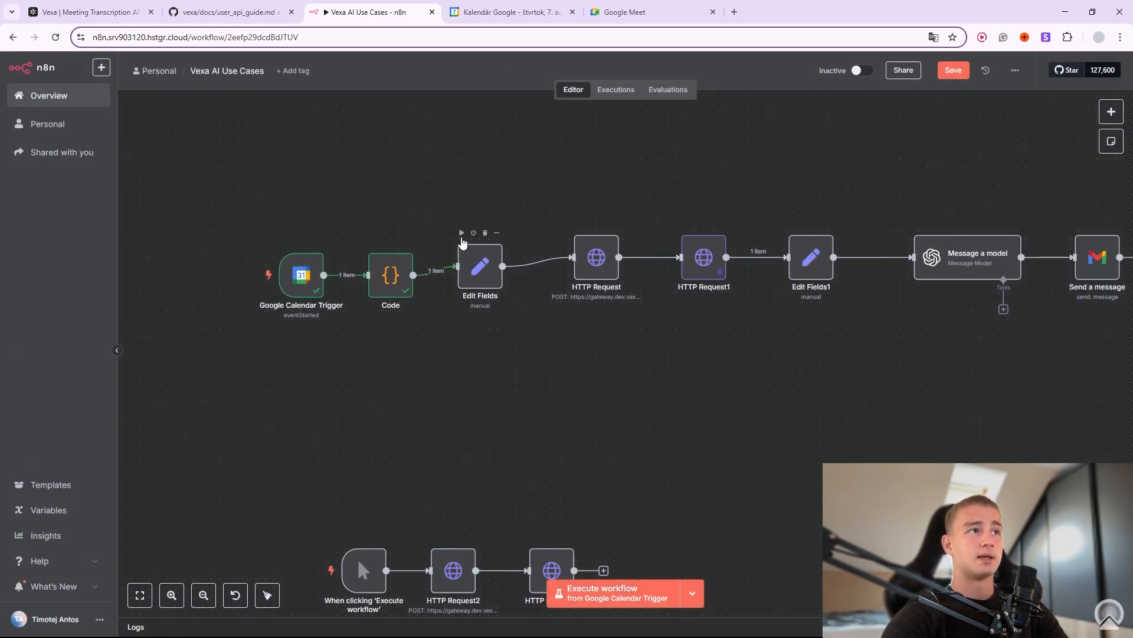
Run Edit Fields, then replace HTTP Request's native_meeting_id qeu-qjam-ows with the mapped hangoutLink.
click(462, 233)
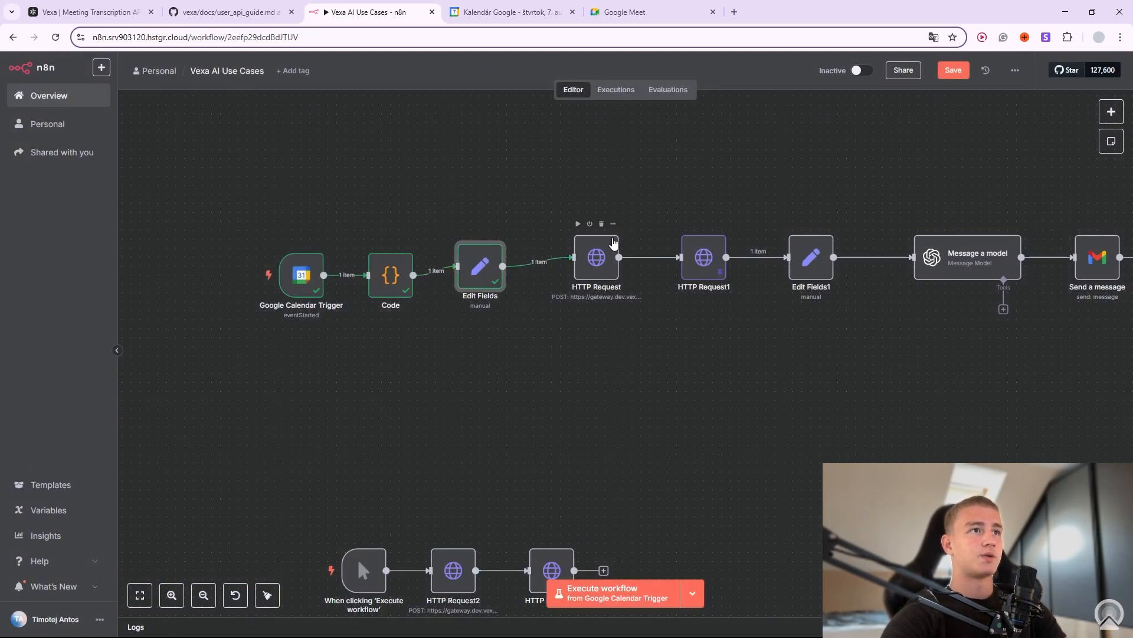
click(612, 223)
click(635, 244)
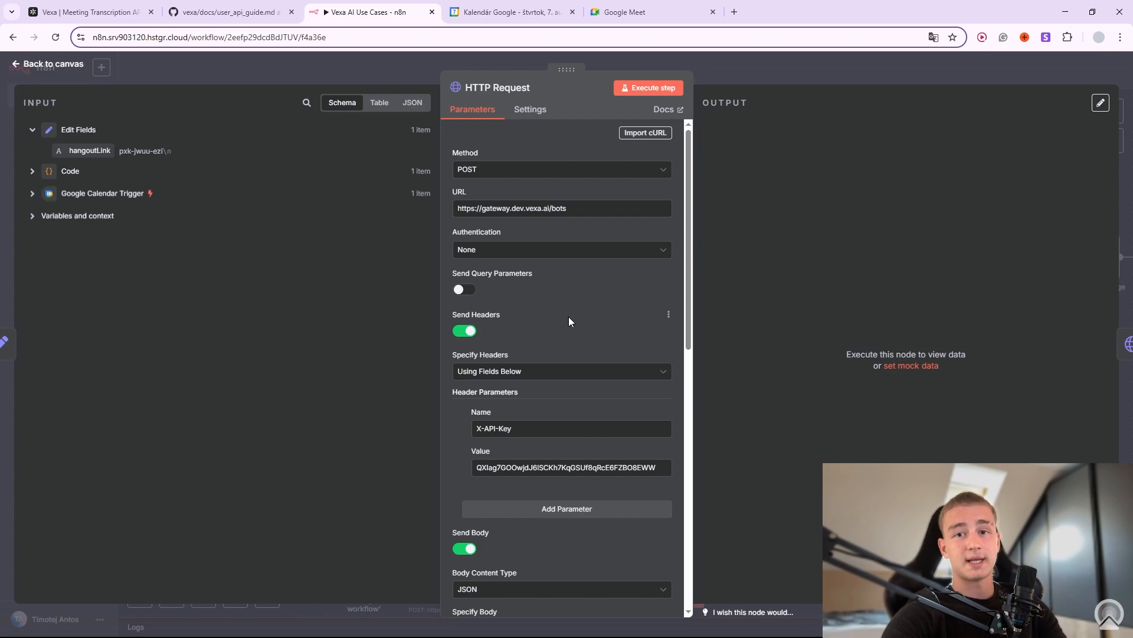
scroll(583, 321, down, 2)
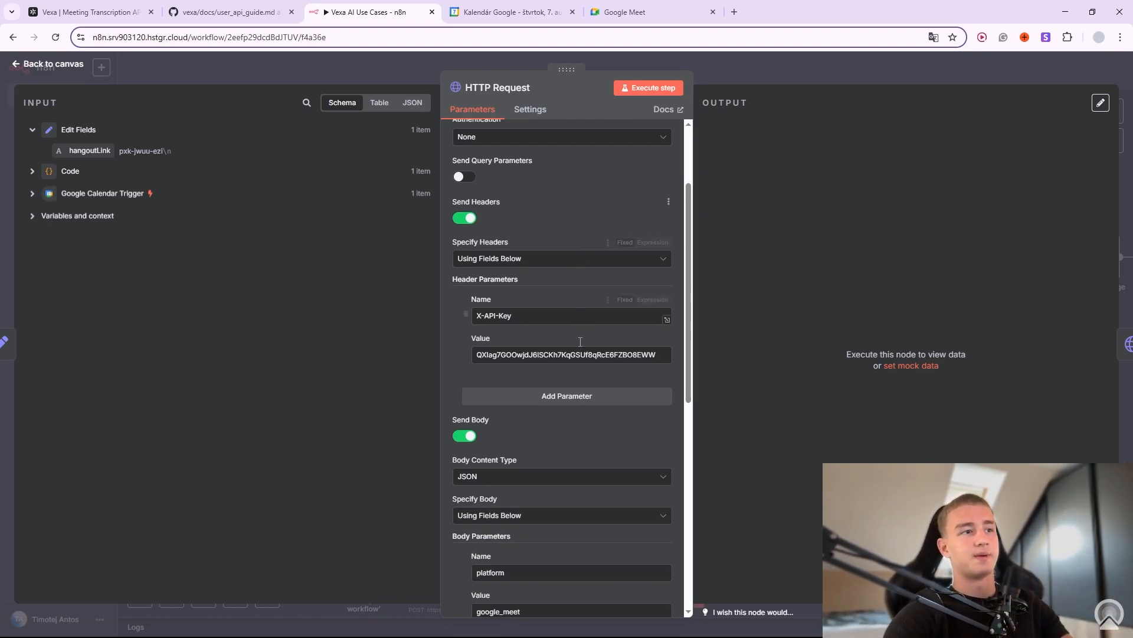
scroll(580, 341, down, 8)
scroll(551, 370, up, 2)
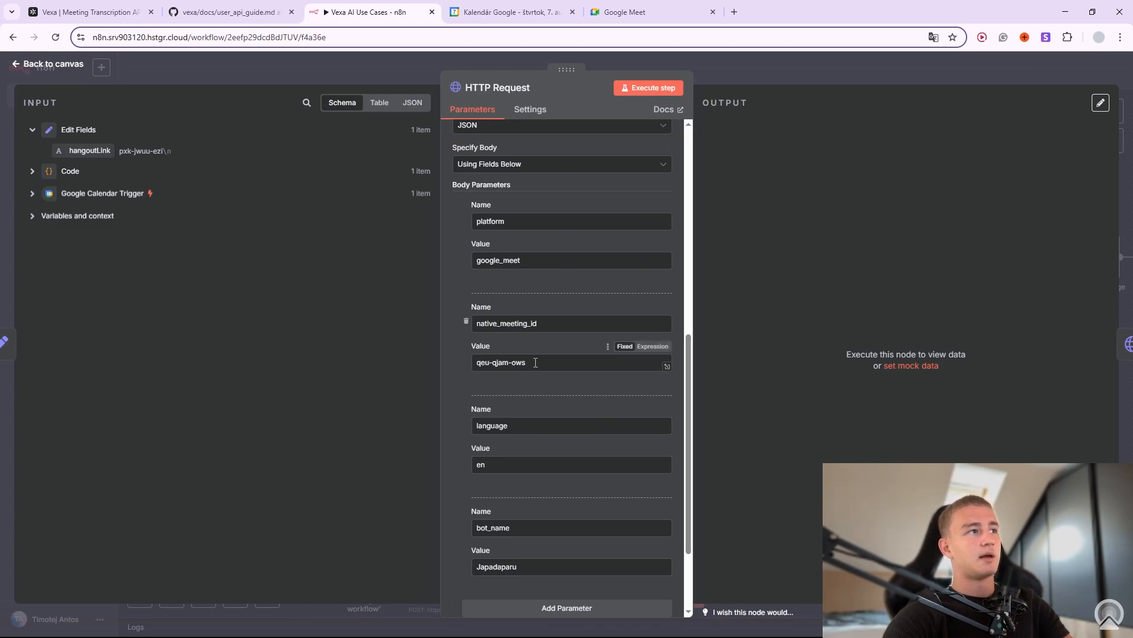
drag(542, 364, 412, 368)
key(BackSpace)
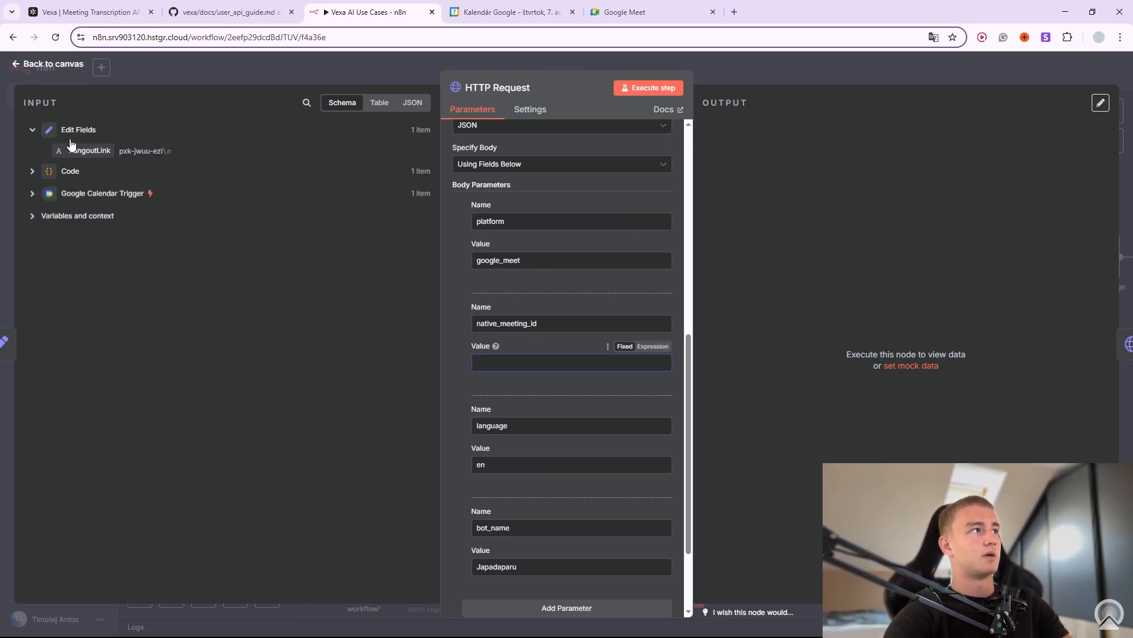
drag(83, 151, 527, 378)
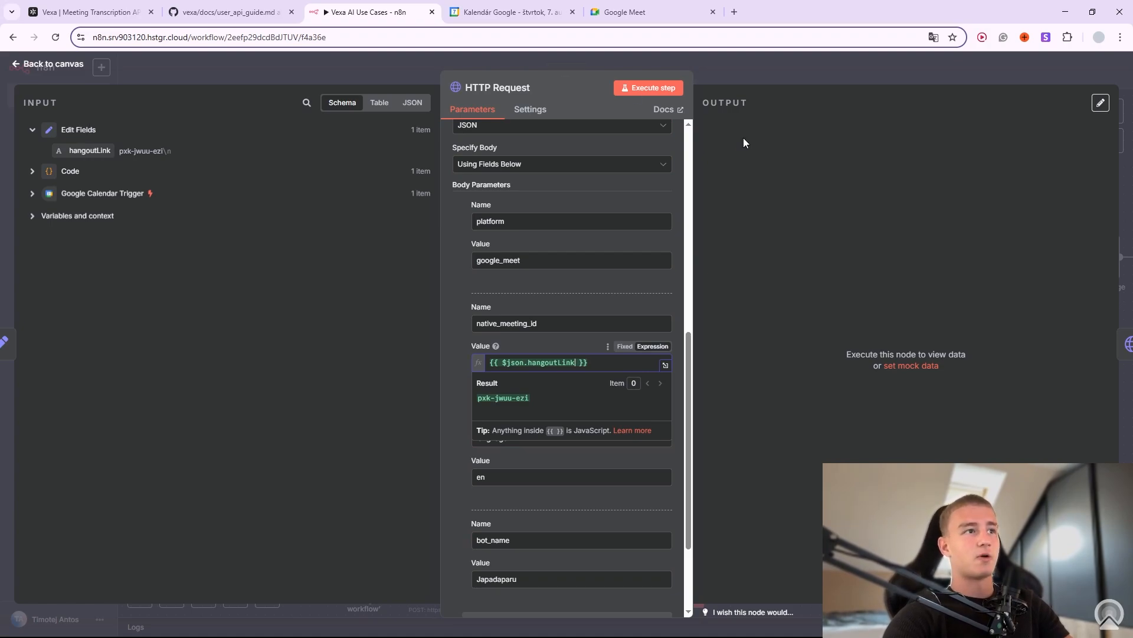
Run the workflow up to HTTP Request using the new meeting id.
click(777, 74)
drag(600, 339, 508, 407)
click(485, 292)
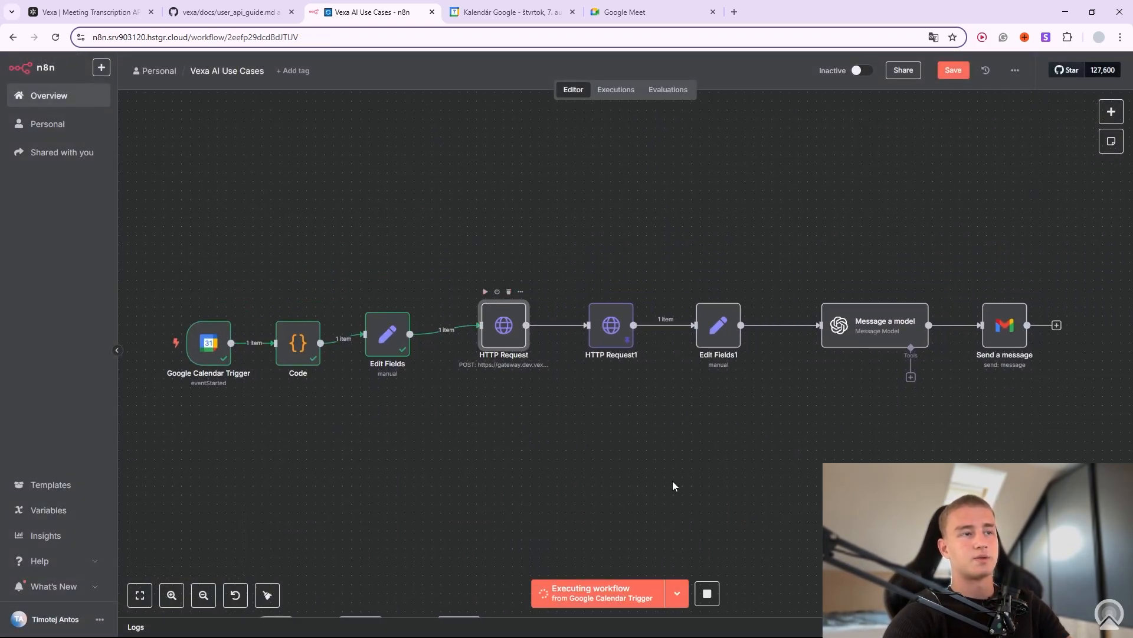
Inspect HTTP Request's bot-creation response, including its native_meeting_id.
click(520, 292)
click(538, 317)
drag(716, 181, 788, 362)
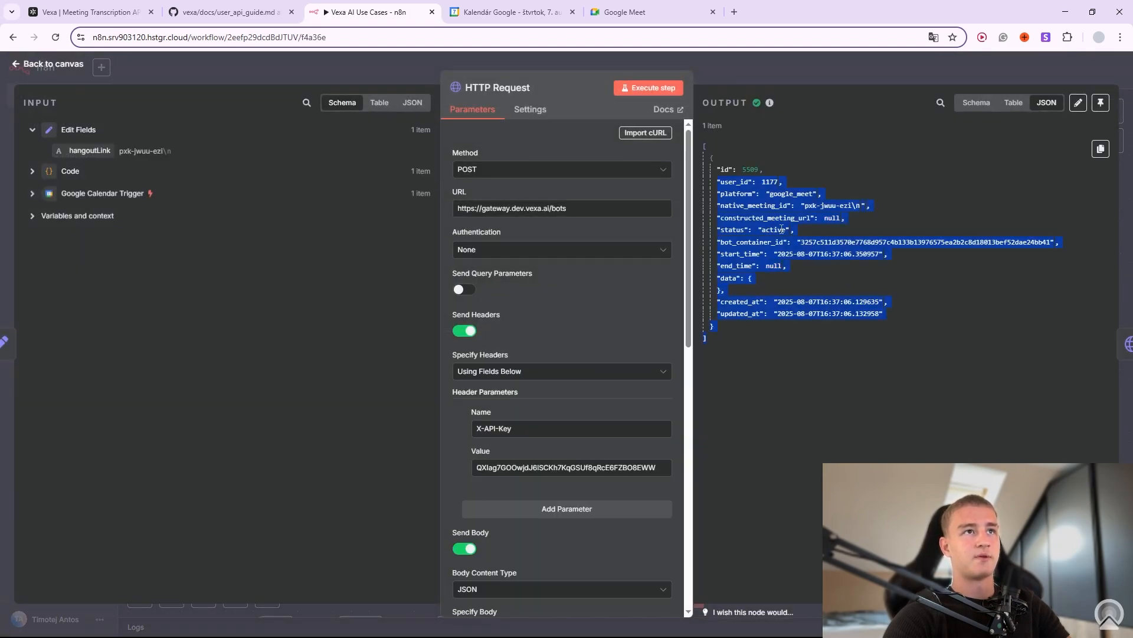
drag(717, 170, 842, 207)
click(774, 182)
click(801, 72)
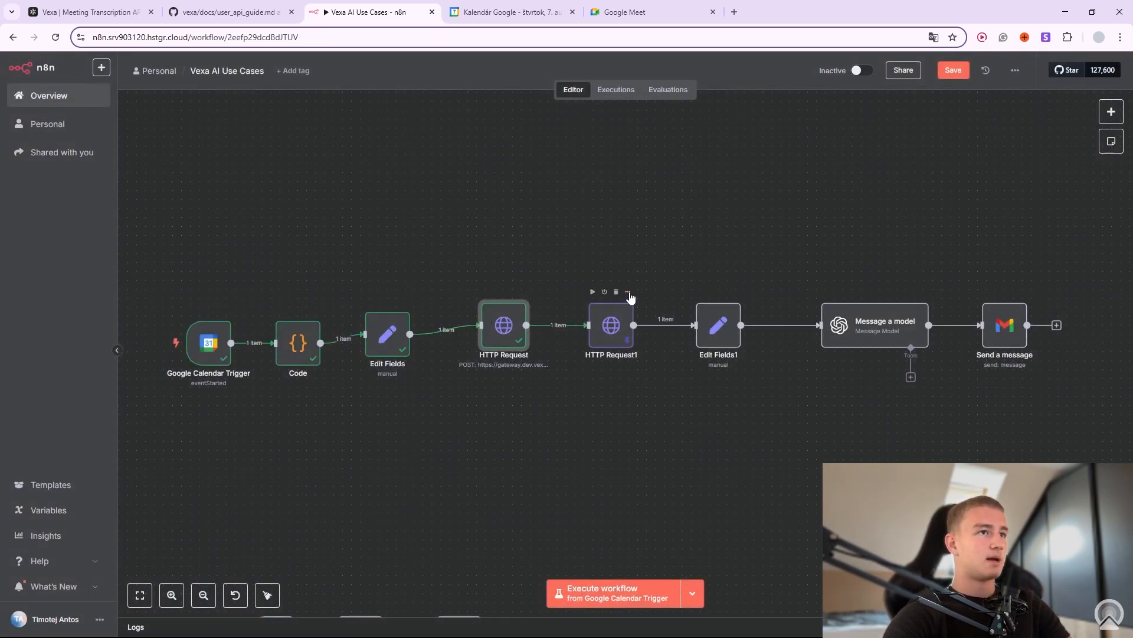
Review HTTP Request1's GET transcript URL, then run the workflow up to HTTP Request1.
click(628, 292)
click(647, 313)
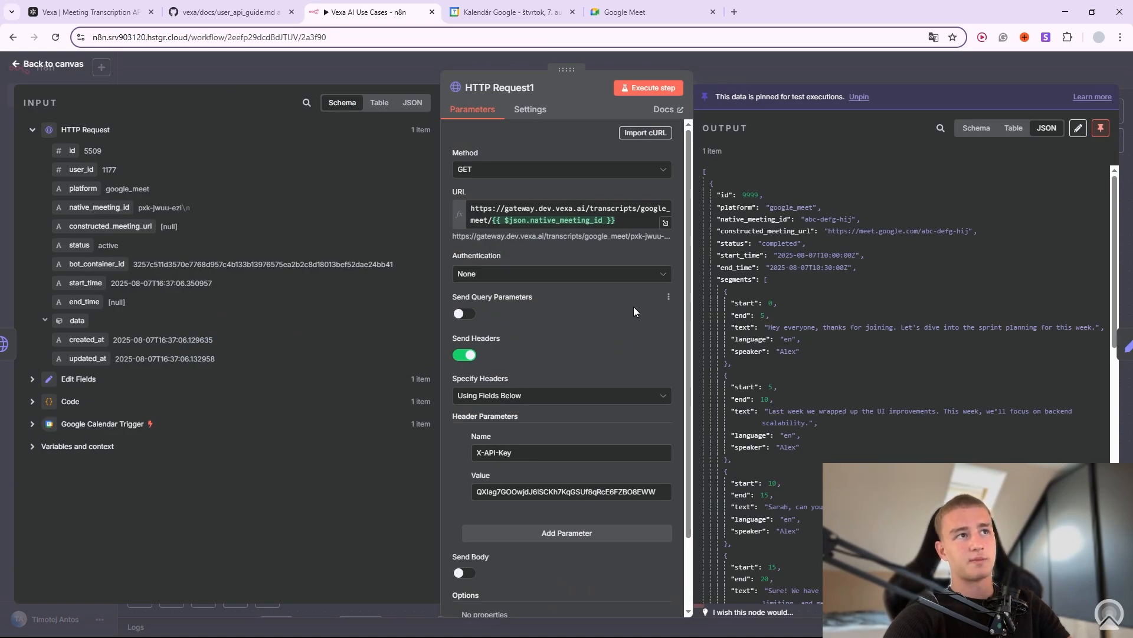
scroll(841, 321, down, 12)
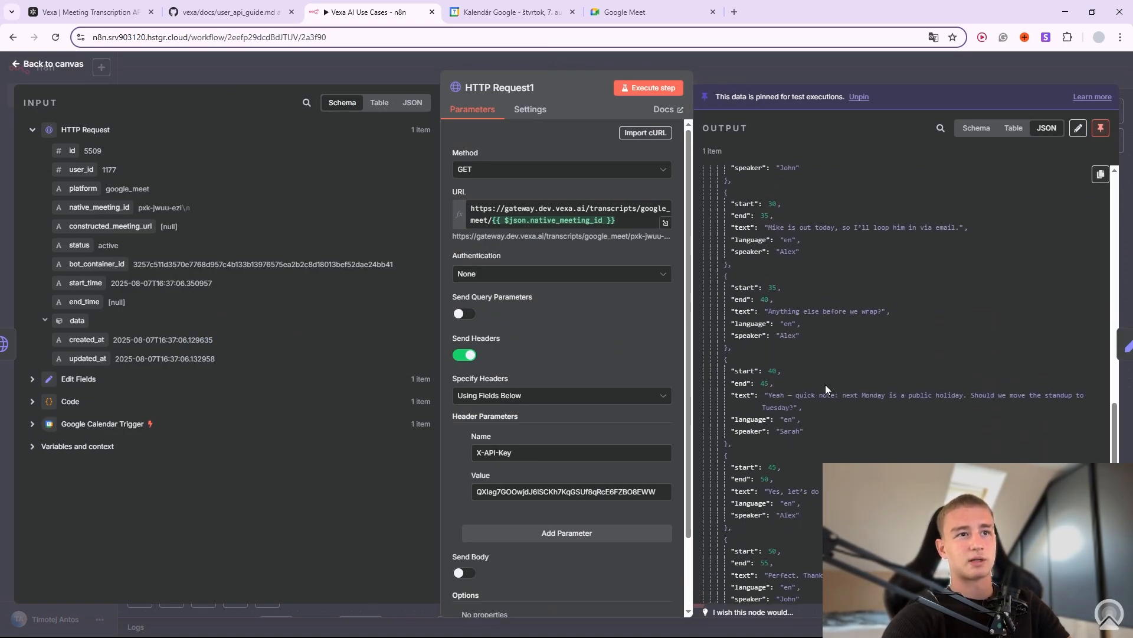
scroll(820, 431, up, 12)
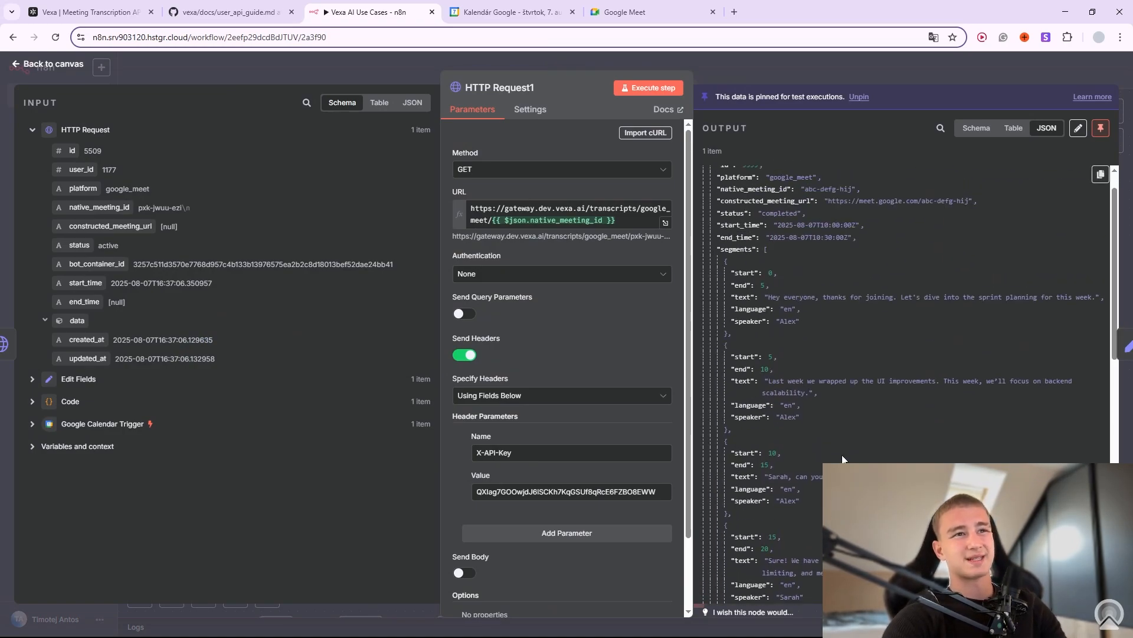
scroll(822, 432, up, 1)
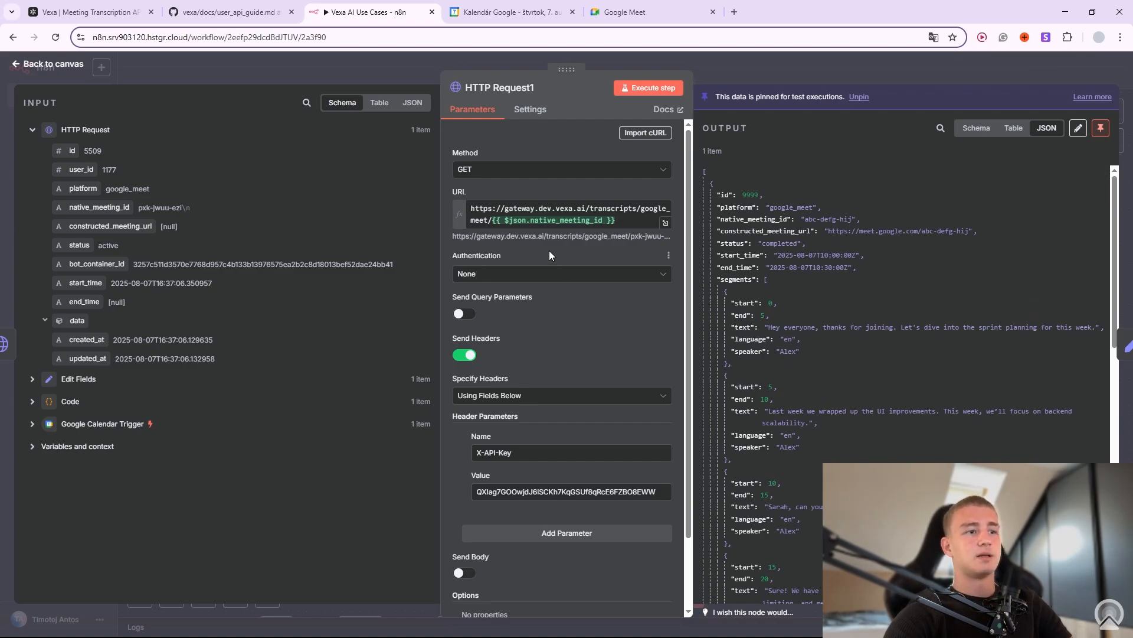
scroll(609, 367, down, 2)
scroll(609, 367, up, 3)
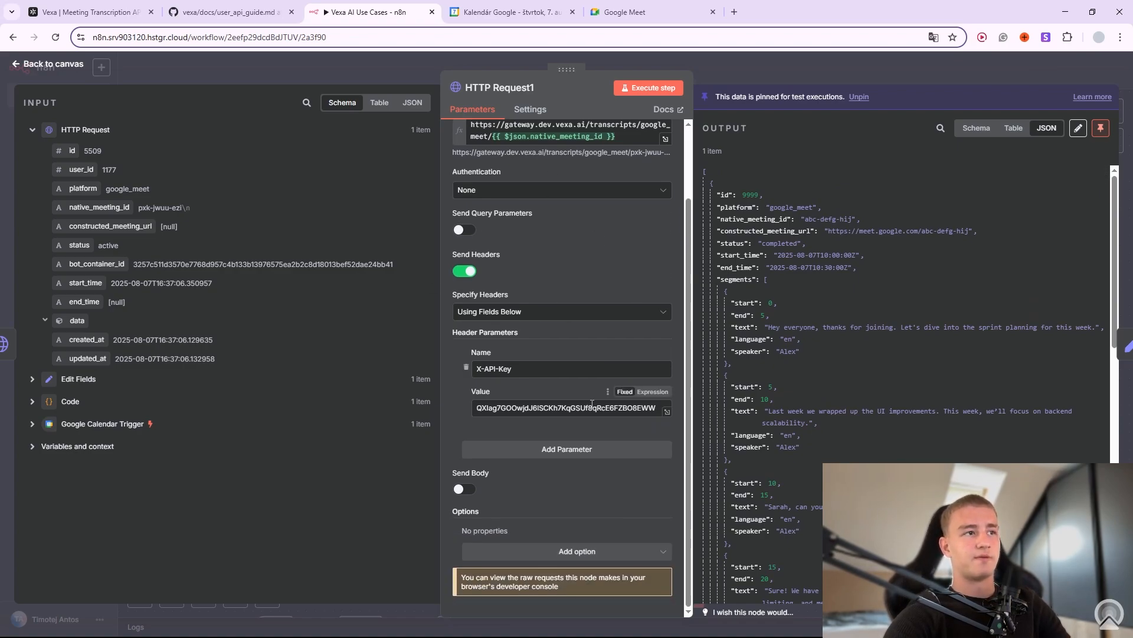
click(791, 59)
click(593, 291)
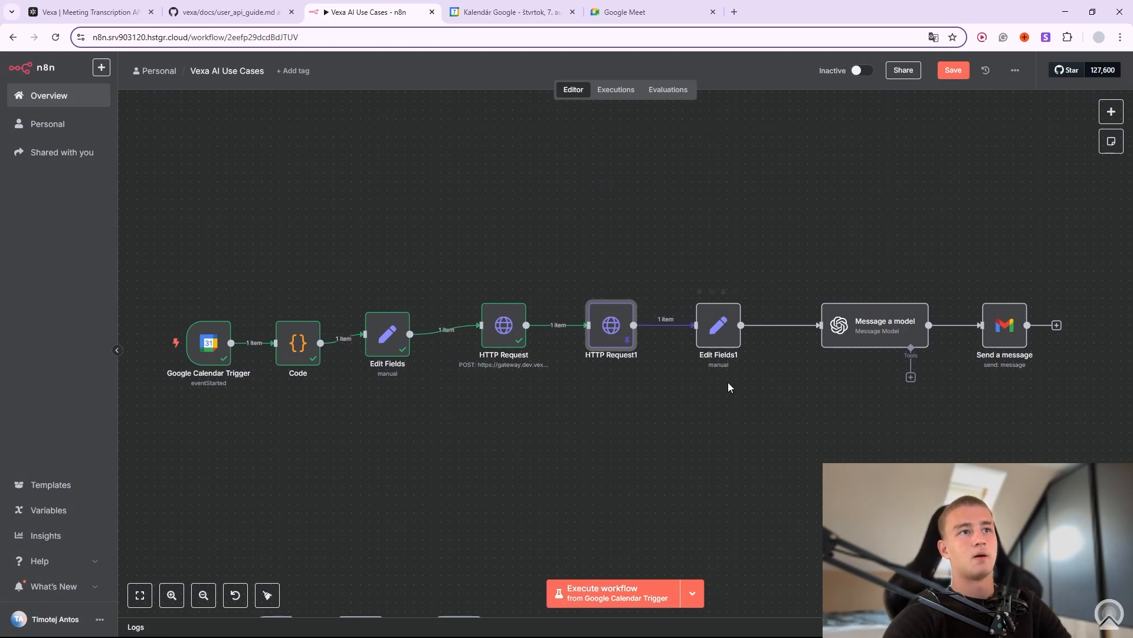
Shift Edit Fields1 and HTTP Request1 right to make room for a new step.
click(735, 292)
click(643, 438)
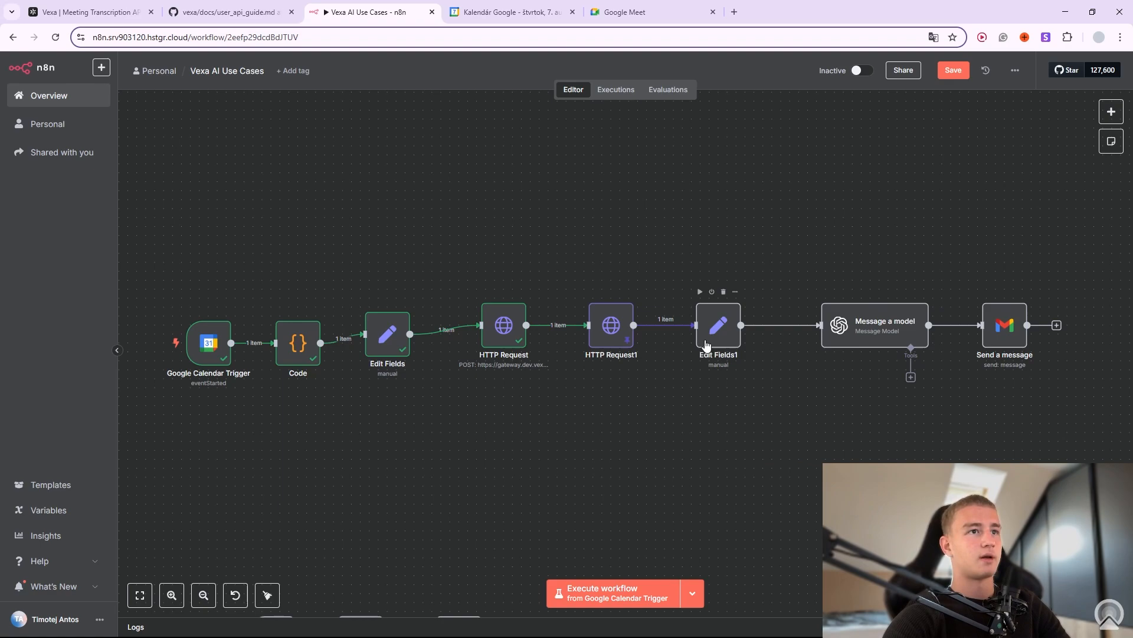
drag(715, 331, 757, 324)
drag(599, 330, 659, 292)
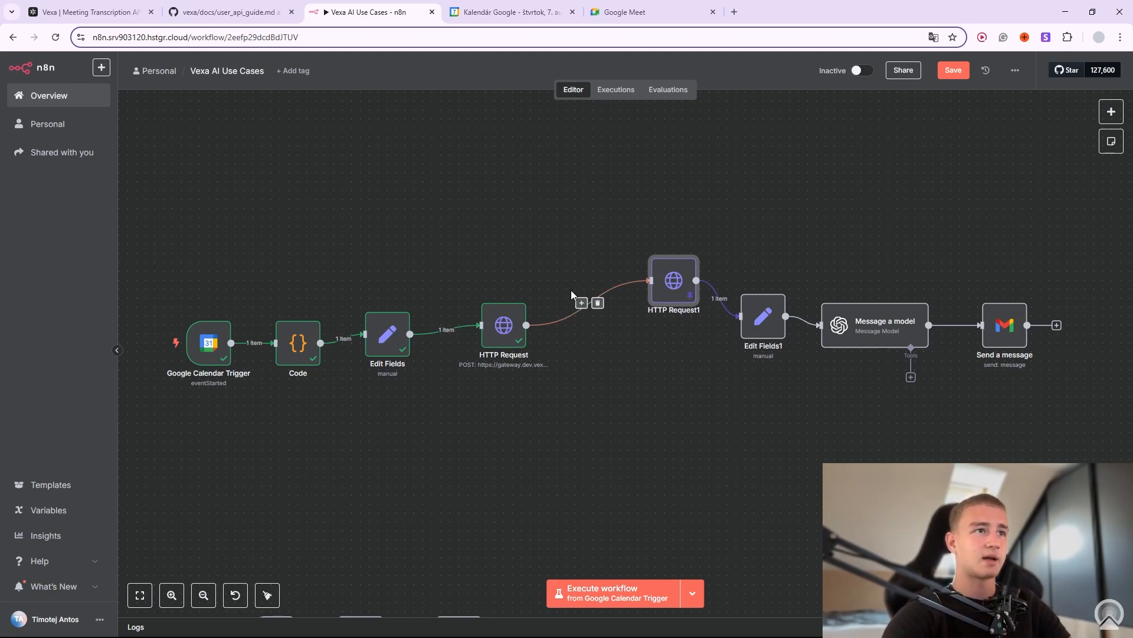
Insert a Wait node between the two HTTP Requests that resumes at a specified time.
click(582, 302)
text(wait)
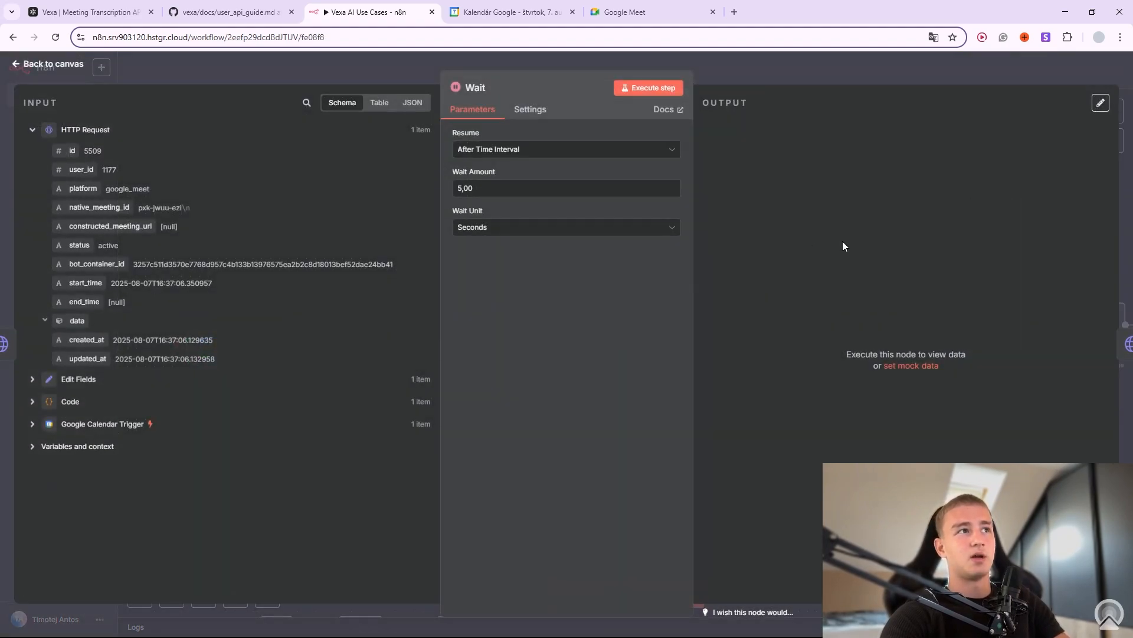
click(535, 154)
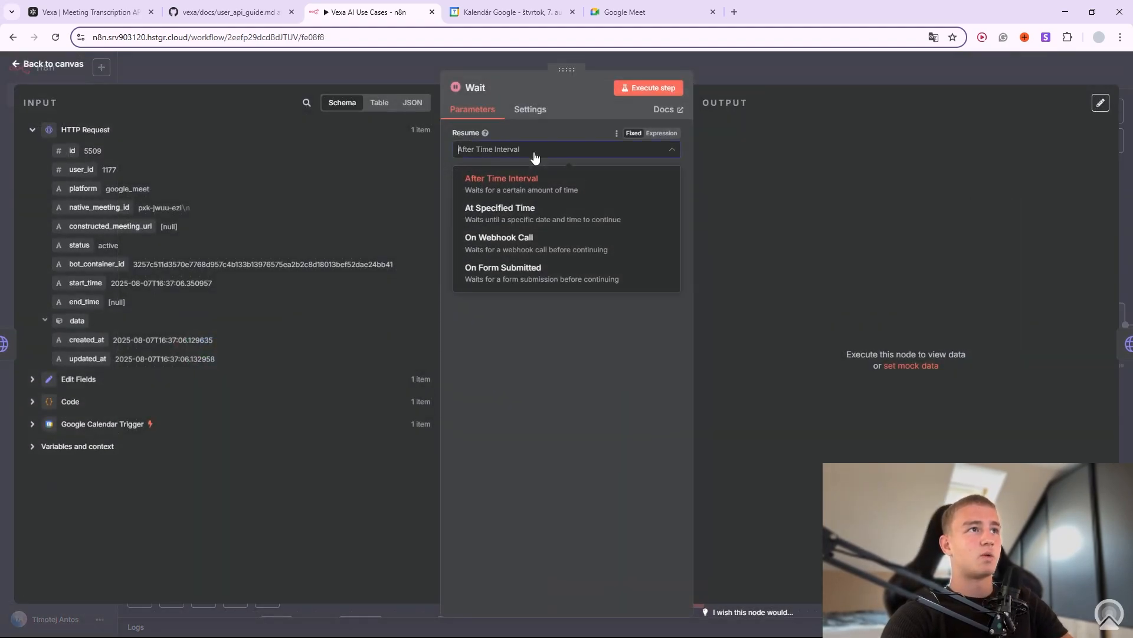
click(546, 211)
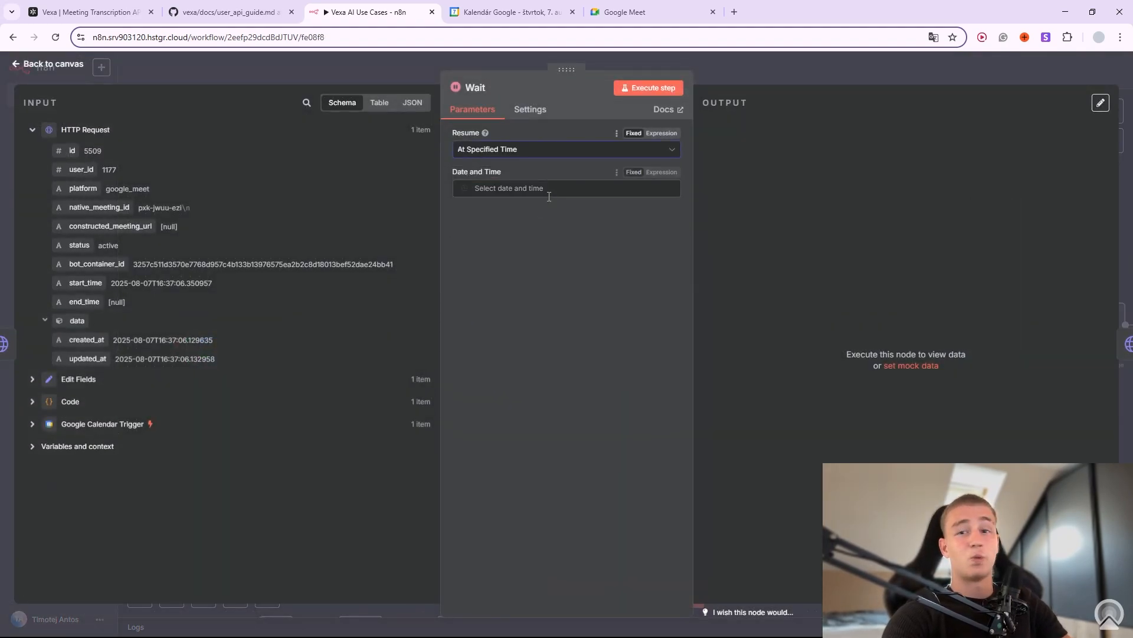
click(501, 188)
Set the Wait's Date and Time to the event's end.dateTime and reposition the node.
click(33, 426)
scroll(195, 431, down, 8)
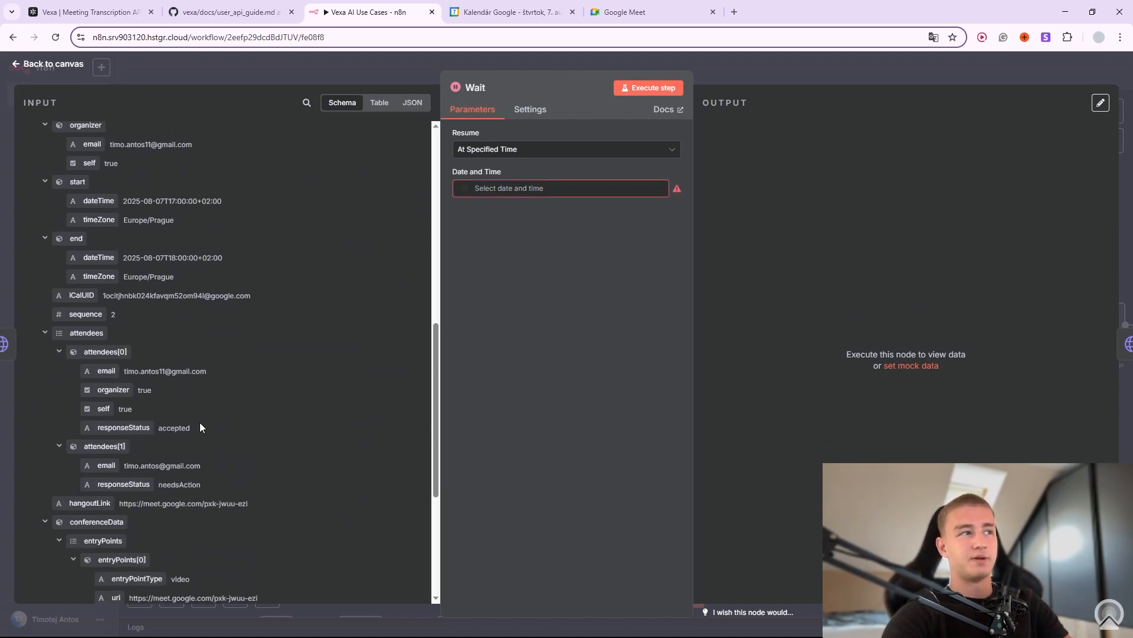
scroll(190, 405, up, 1)
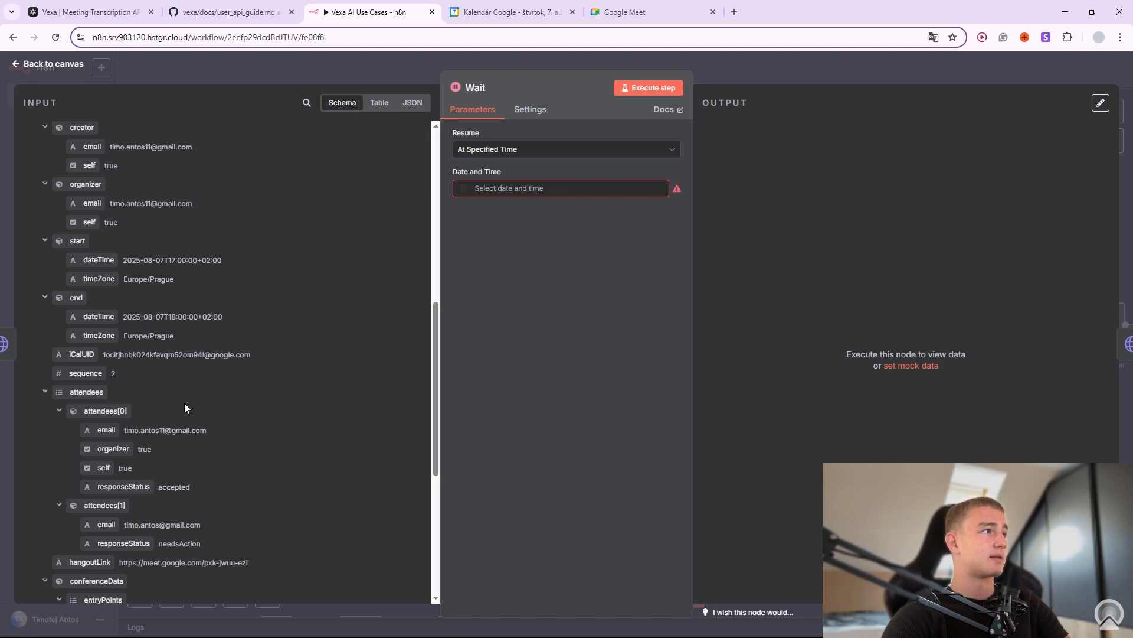
scroll(171, 399, up, 1)
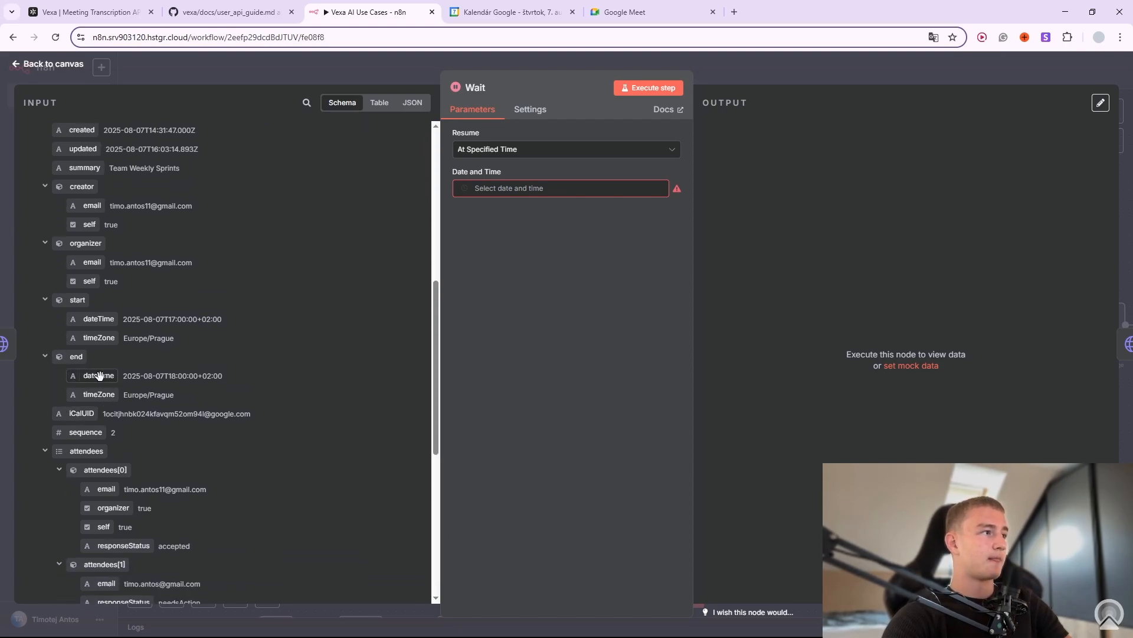
drag(99, 376, 508, 191)
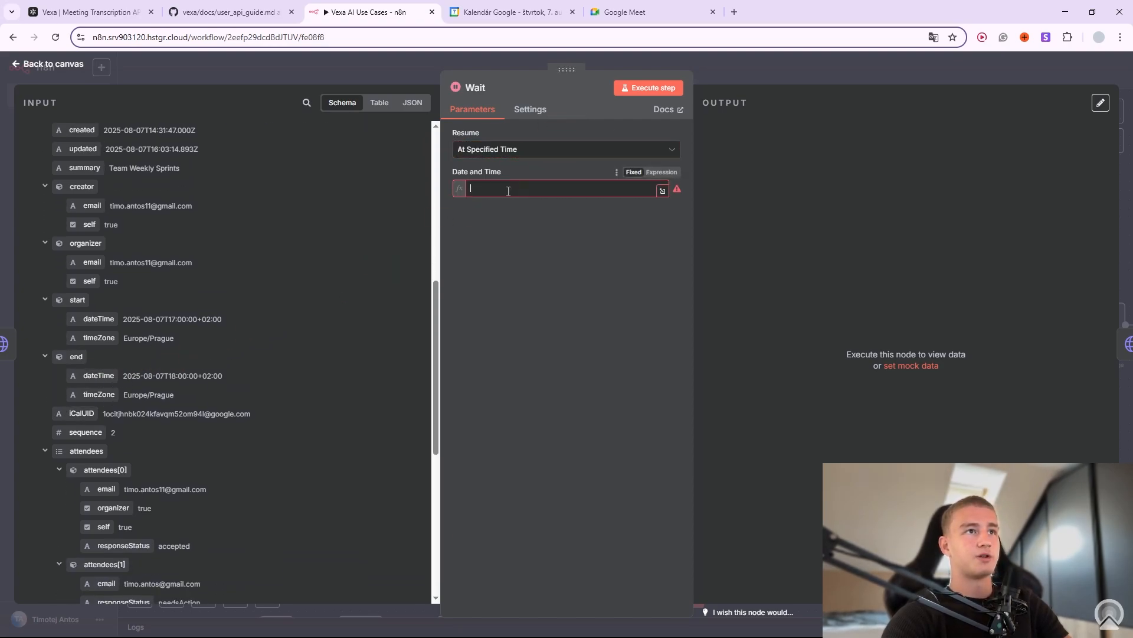
click(547, 288)
click(774, 68)
drag(594, 333, 603, 350)
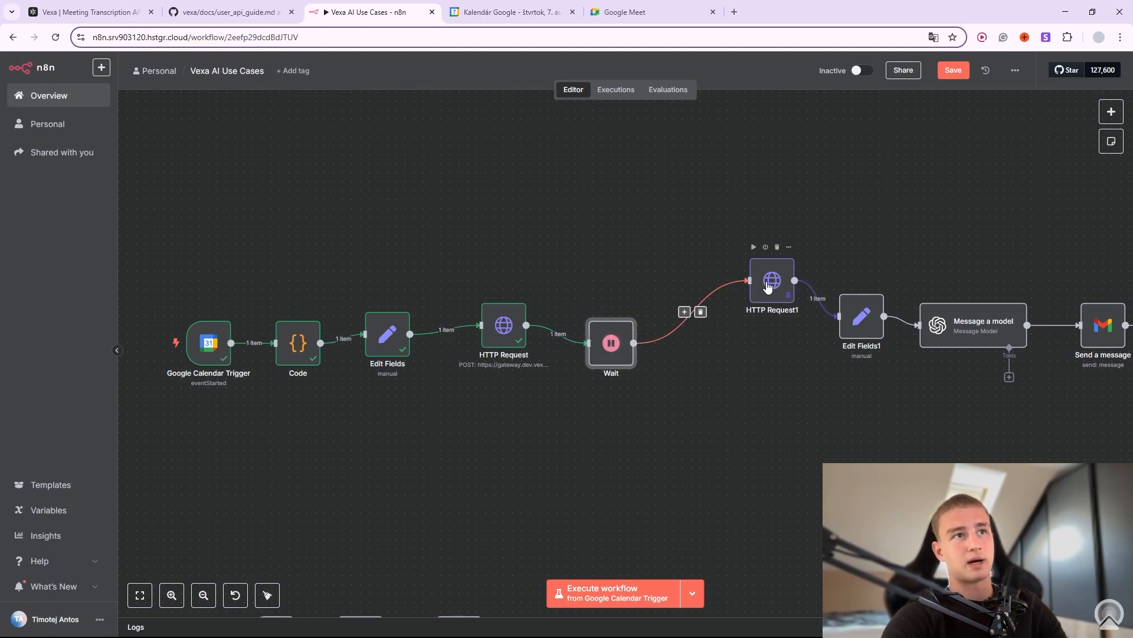
Delete the Wait node between HTTP Request and HTTP Request1.
drag(772, 281, 745, 325)
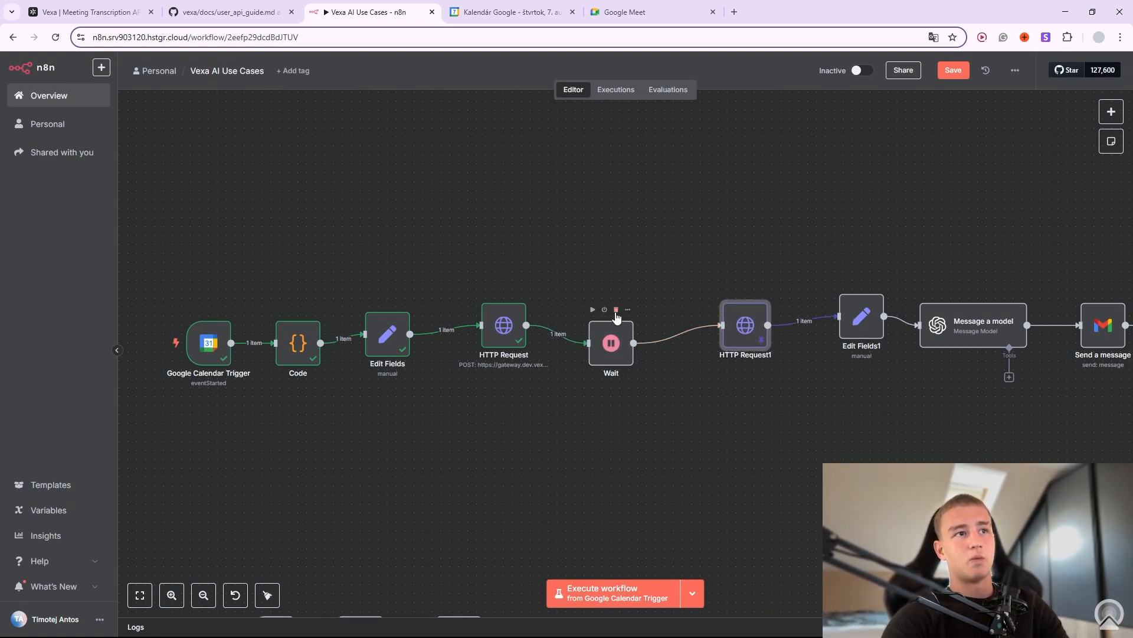
click(616, 311)
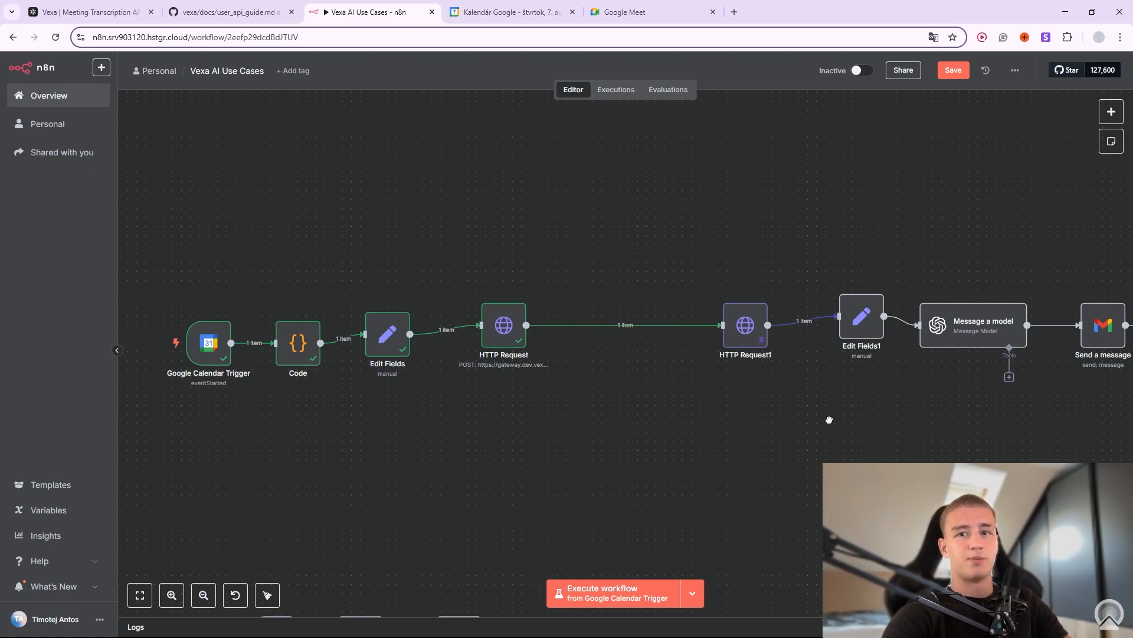
drag(832, 415, 663, 419)
Line up HTTP Request1 and Edit Fields1 after HTTP Request, then open Edit Fields1.
drag(559, 339, 506, 330)
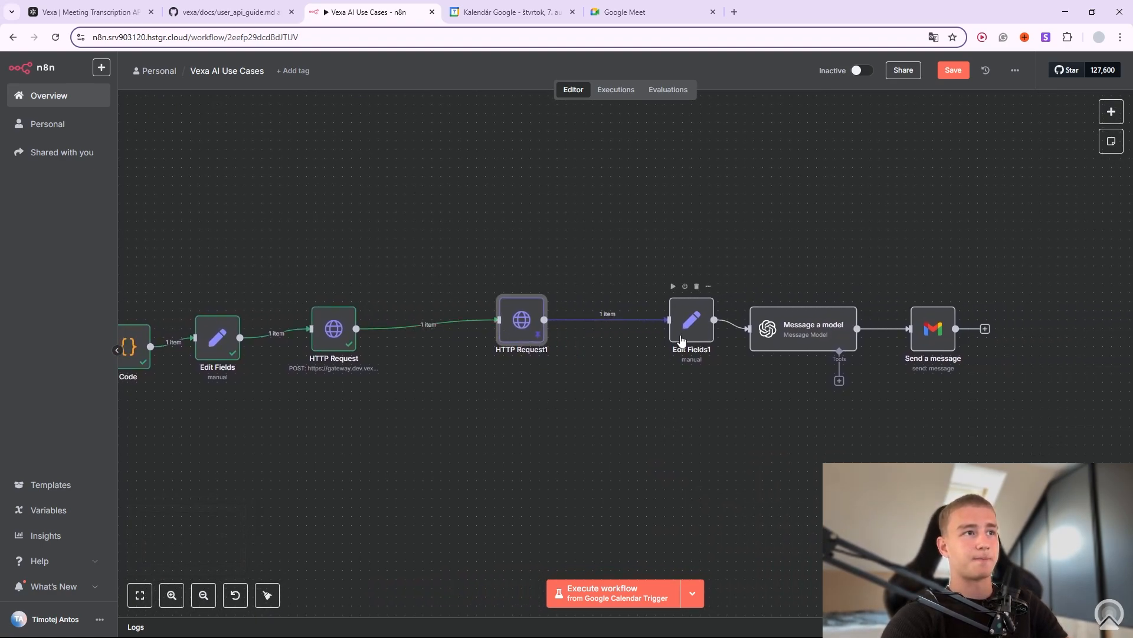
drag(700, 317, 652, 312)
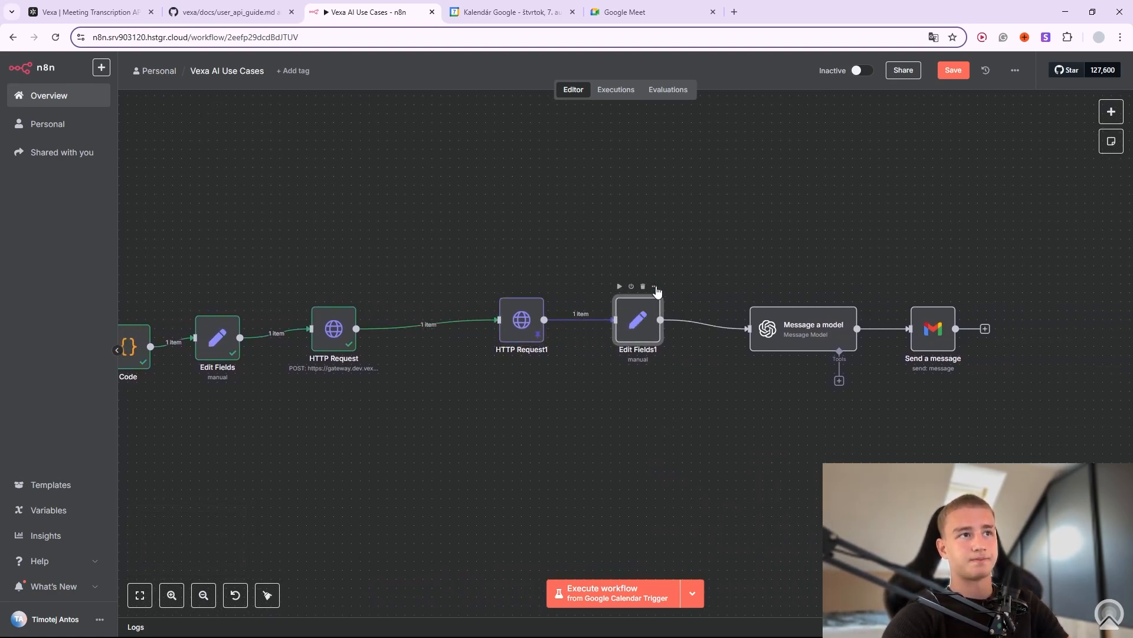
click(655, 286)
click(675, 301)
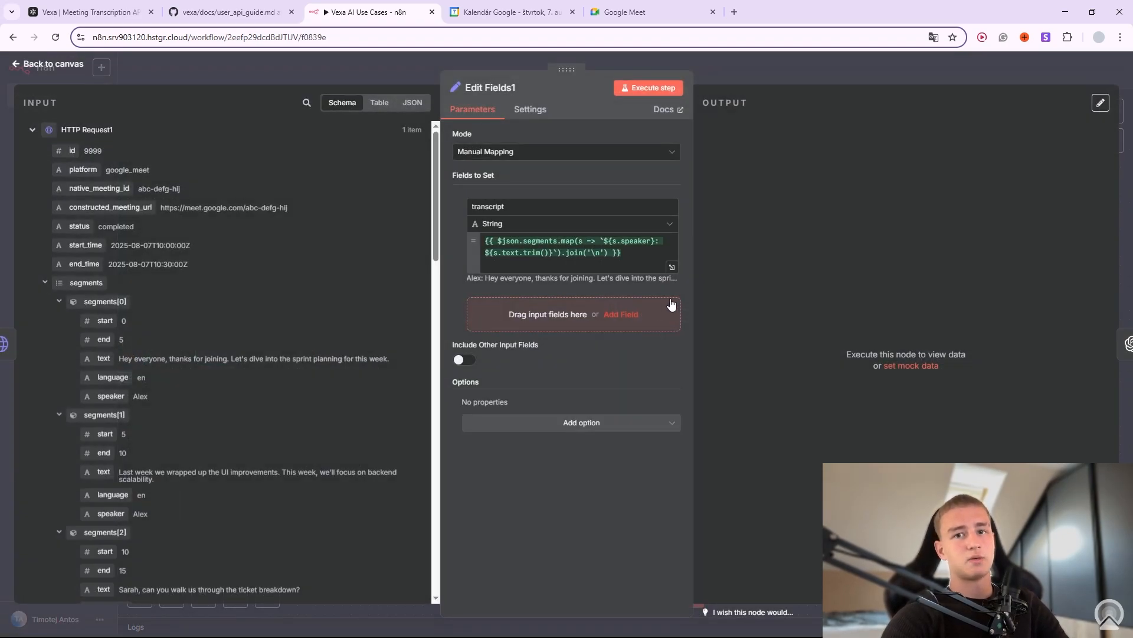
scroll(177, 295, down, 1)
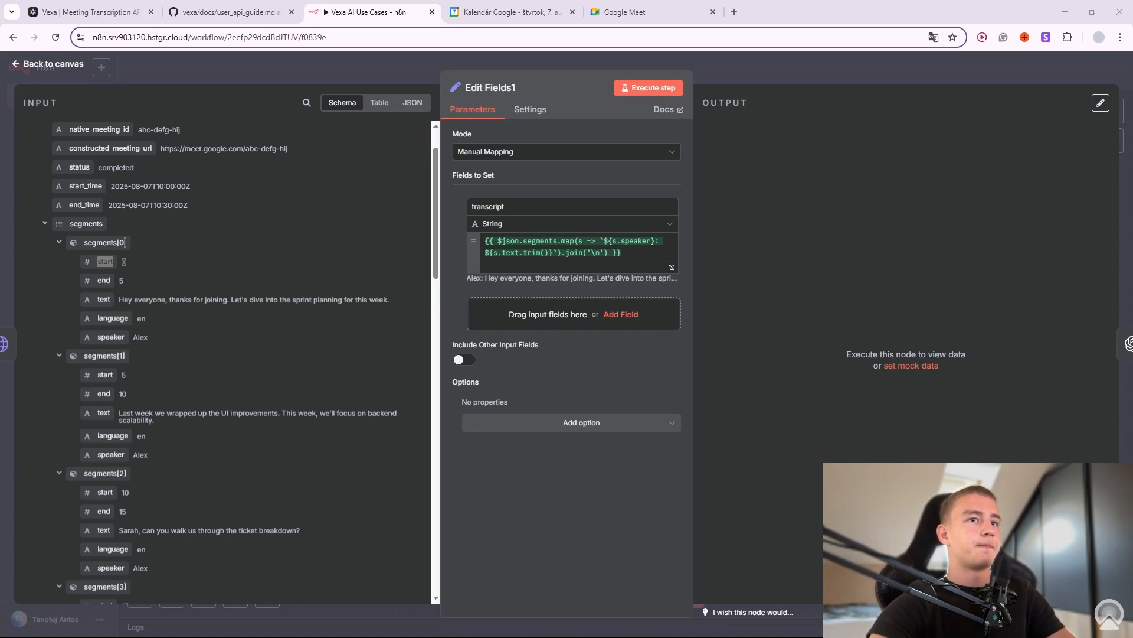
drag(124, 261, 614, 280)
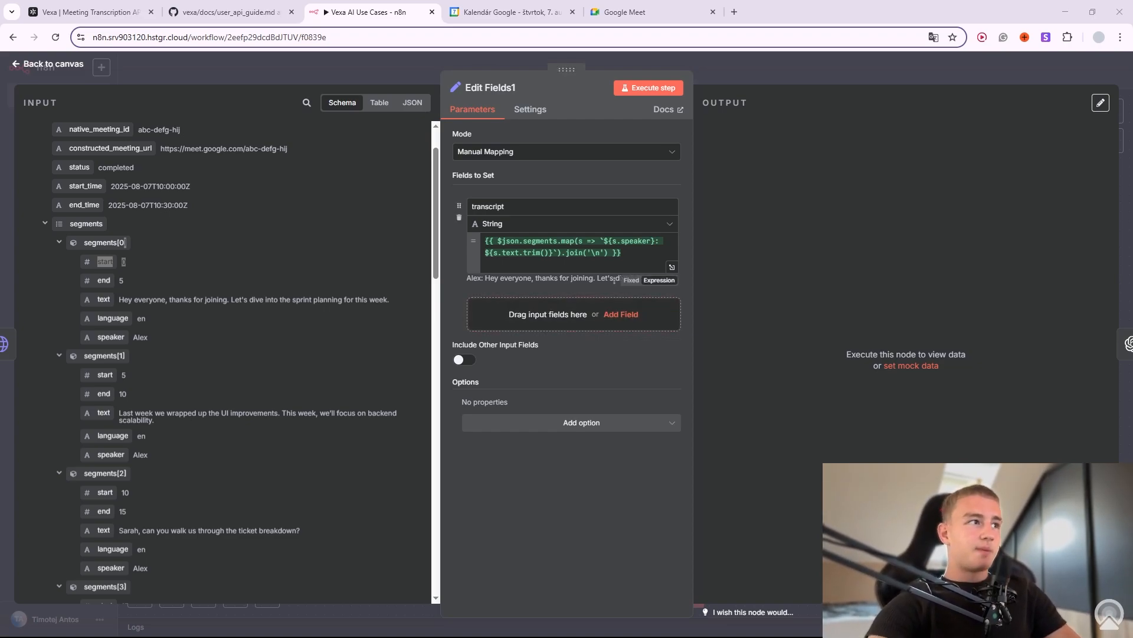
click(137, 263)
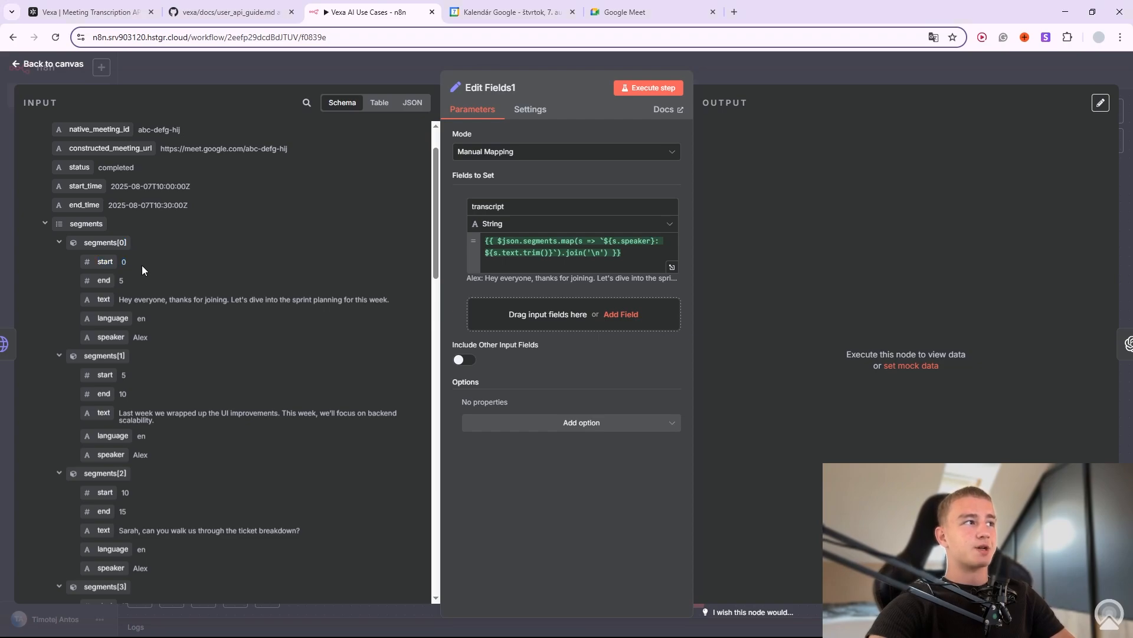
double_click(124, 262)
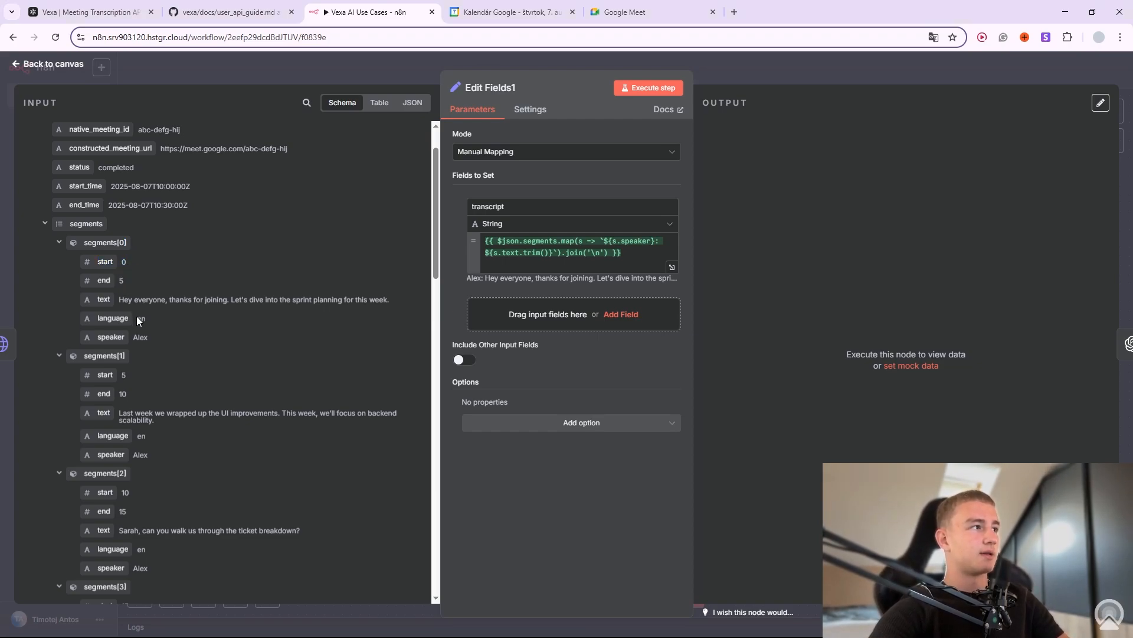
drag(134, 299, 318, 289)
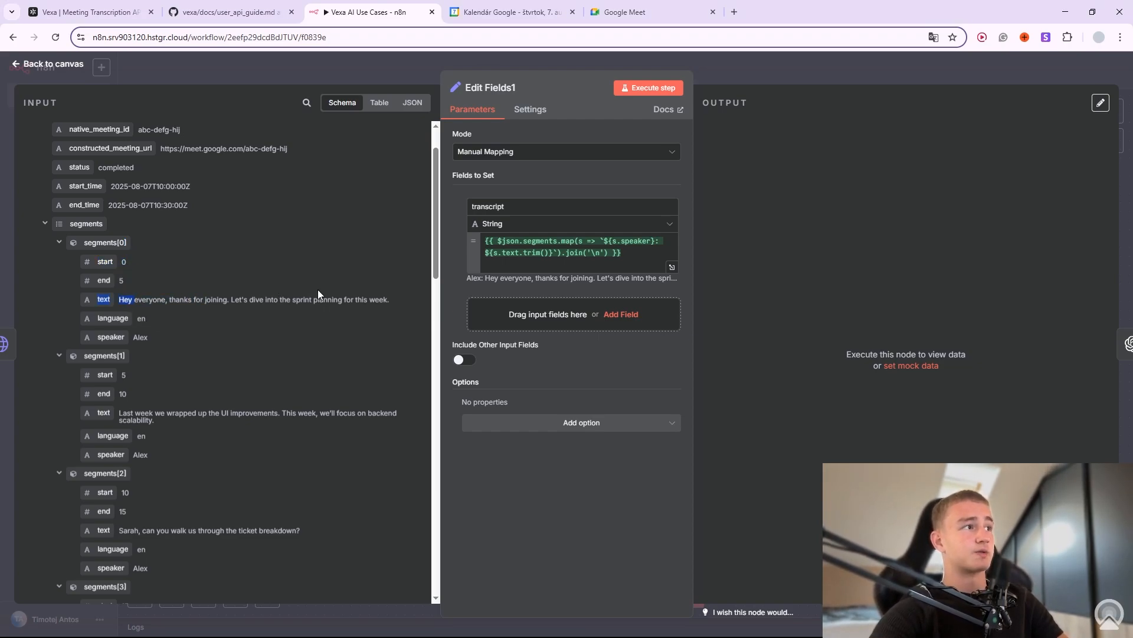
click(146, 326)
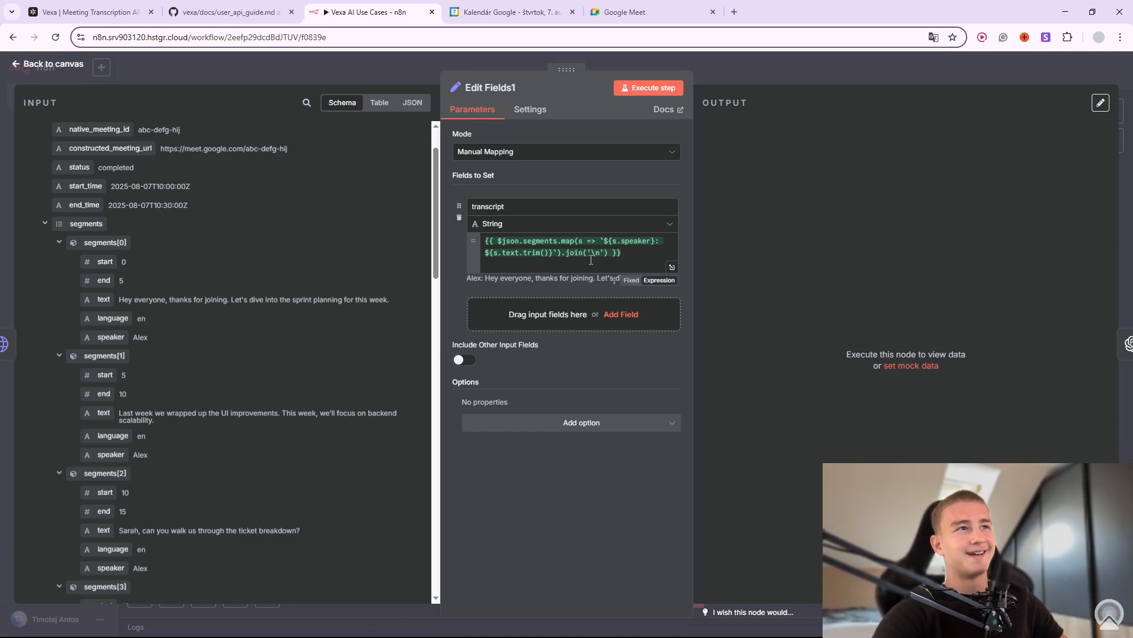
click(611, 261)
click(604, 267)
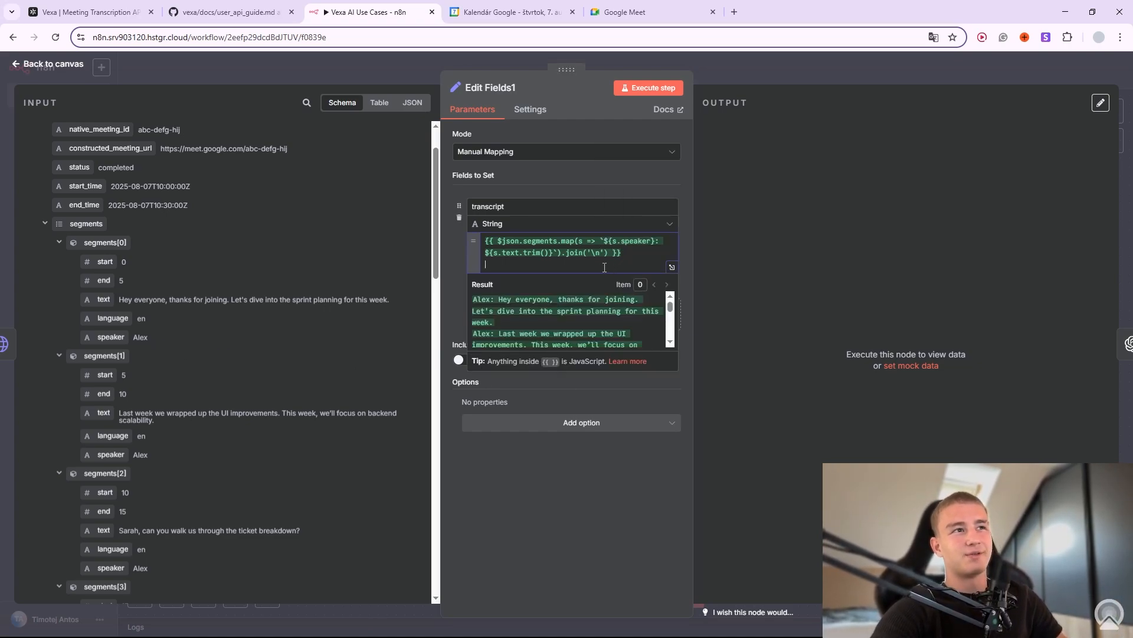
Expand the transcript expression and review its opening lines and Sarah's list of major issues.
click(673, 265)
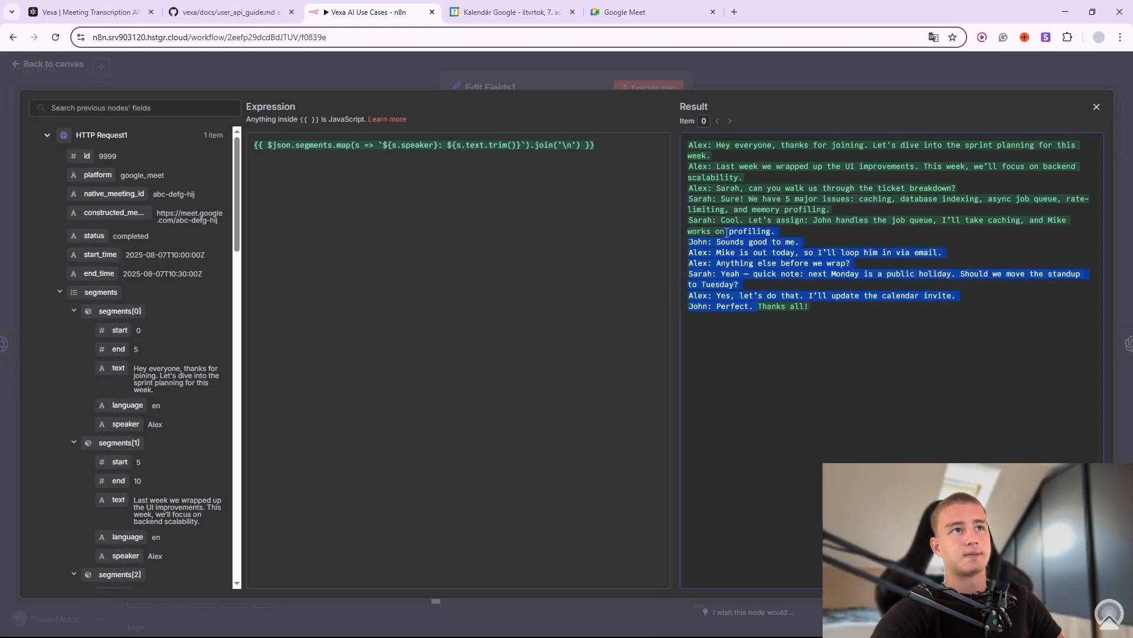
drag(736, 147, 994, 167)
click(746, 166)
click(697, 191)
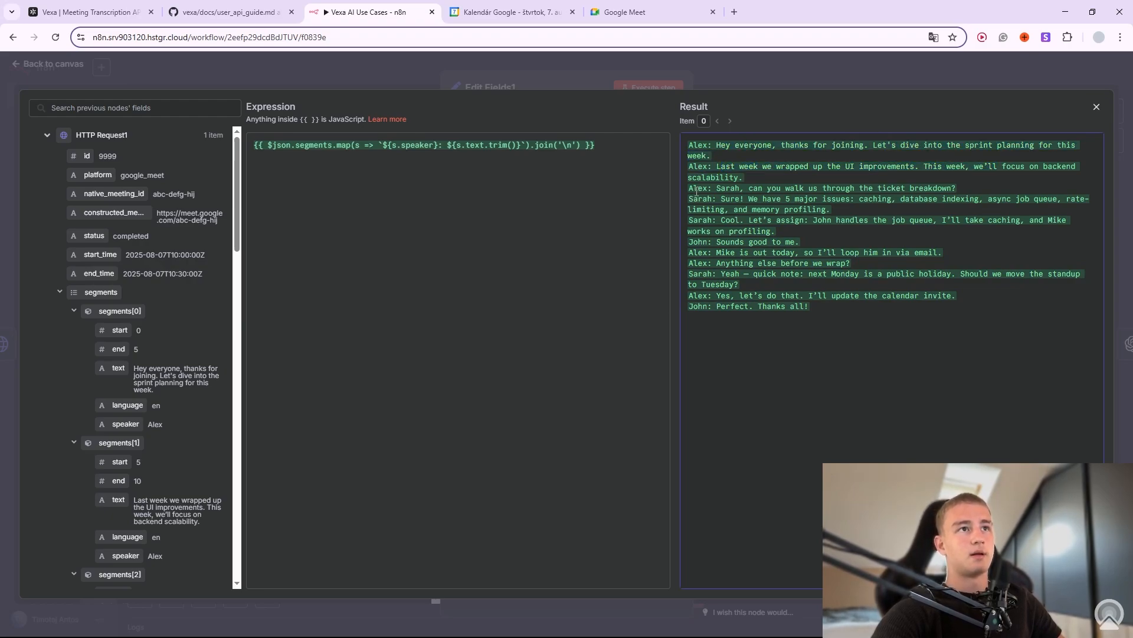
drag(729, 201, 840, 235)
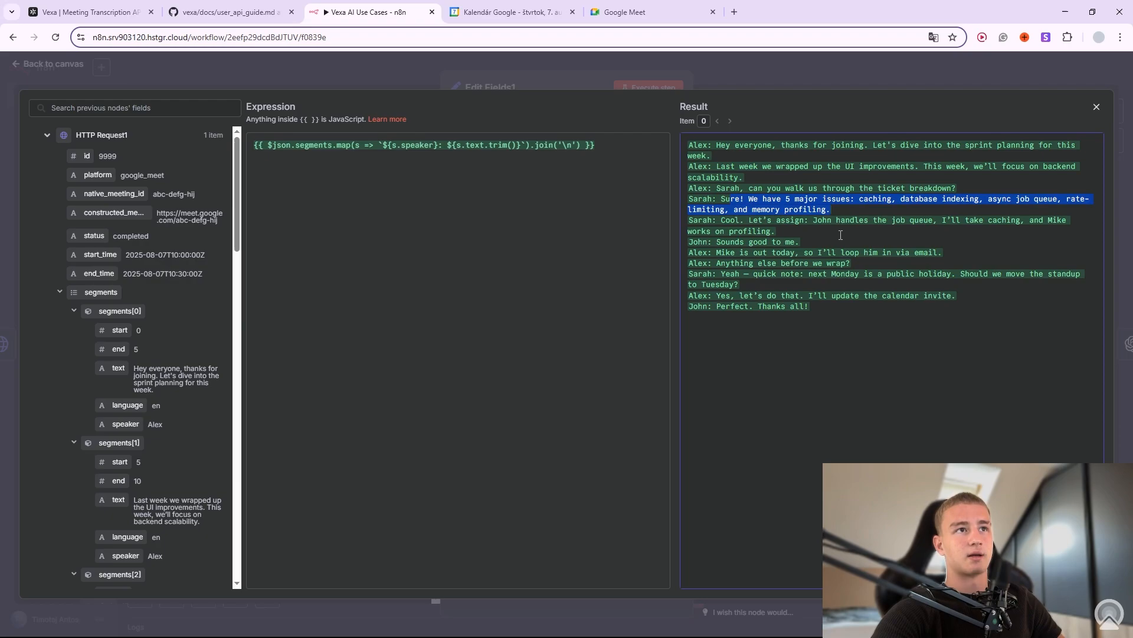
click(707, 223)
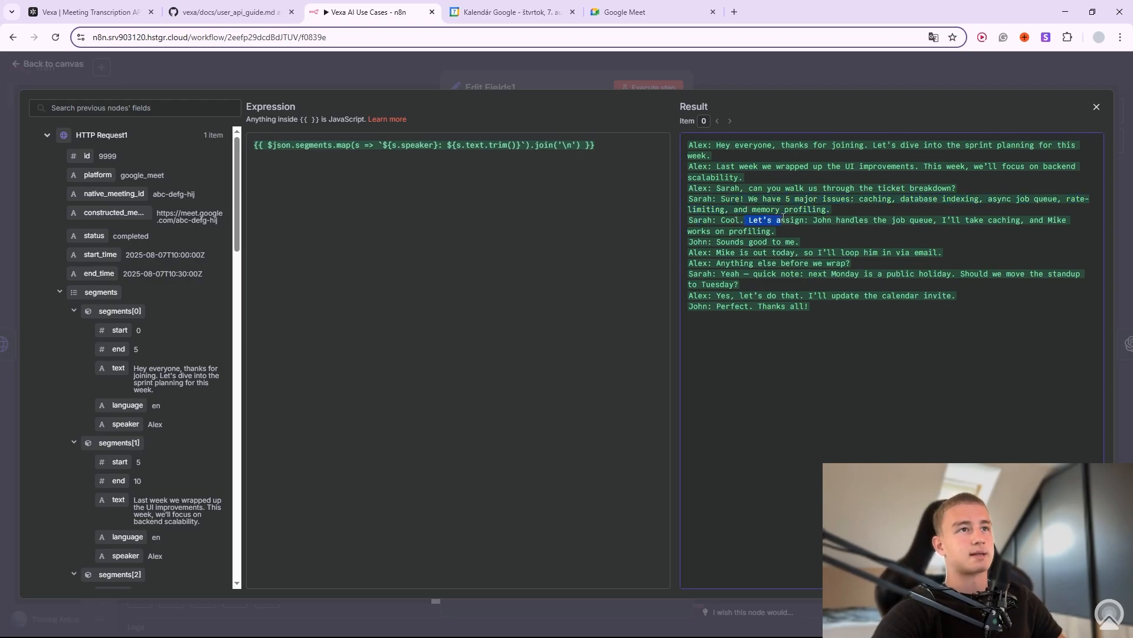
Review the whole transcript ending 'John: Perfect. Thanks all!' and return to the canvas.
drag(701, 264, 704, 265)
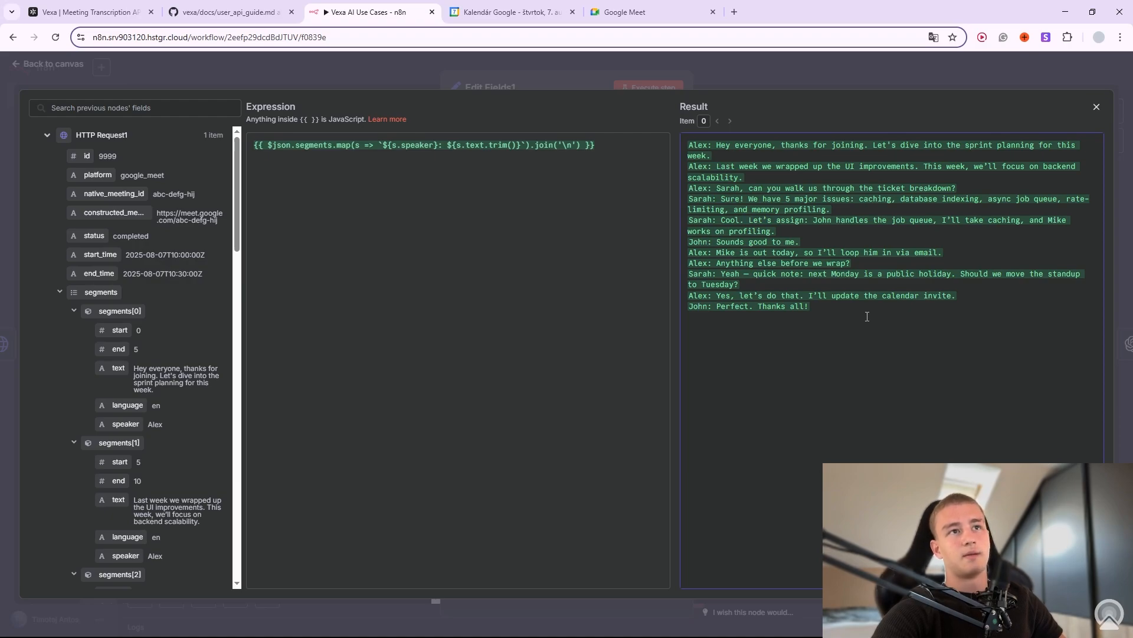
drag(868, 317, 689, 143)
click(791, 217)
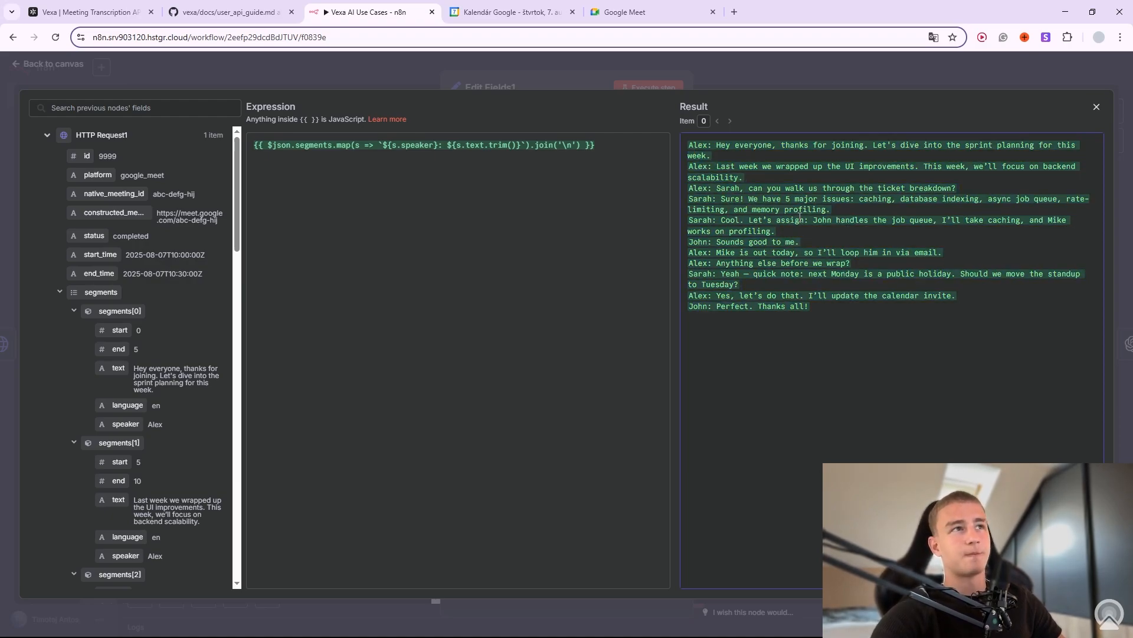
click(773, 75)
click(764, 69)
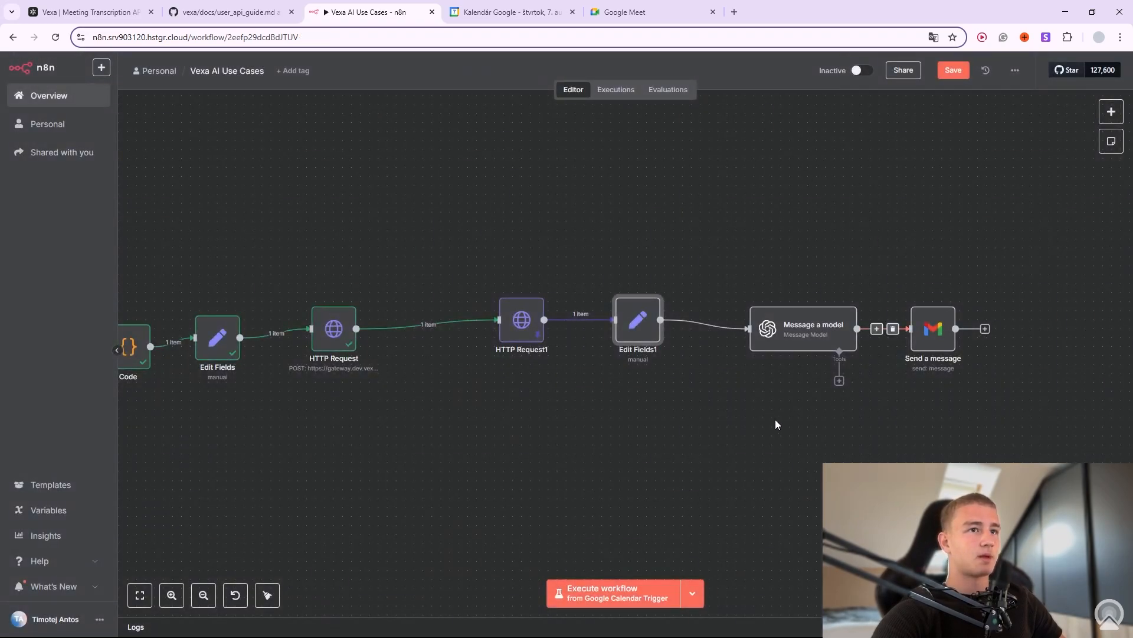
Run the workflow from the calendar trigger, stop it, and open the Message a model node.
click(620, 286)
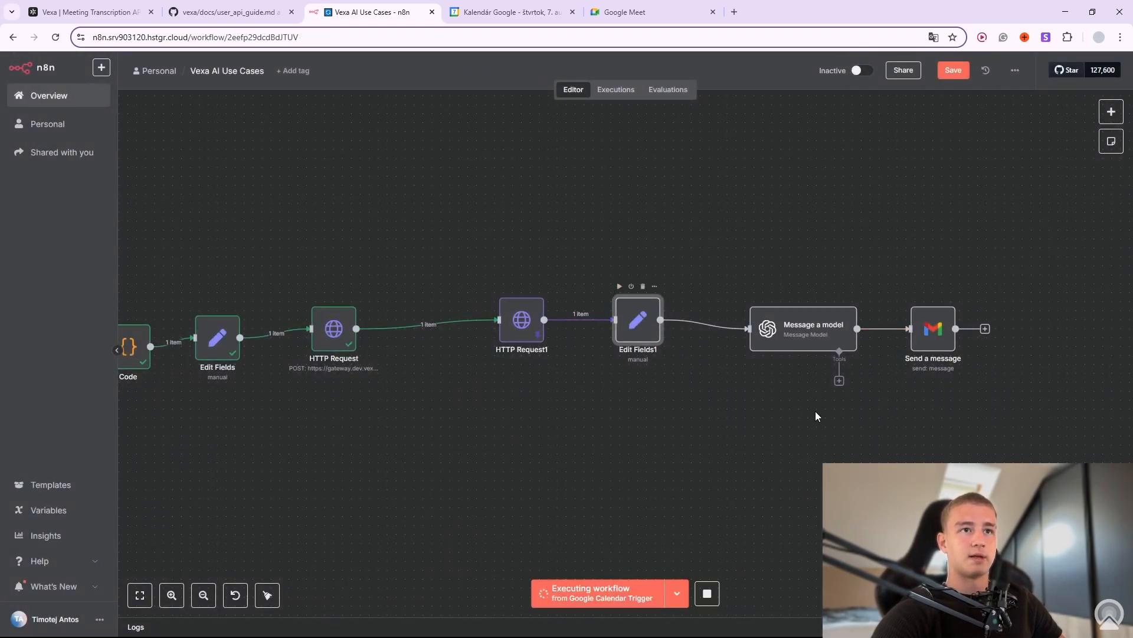
click(707, 593)
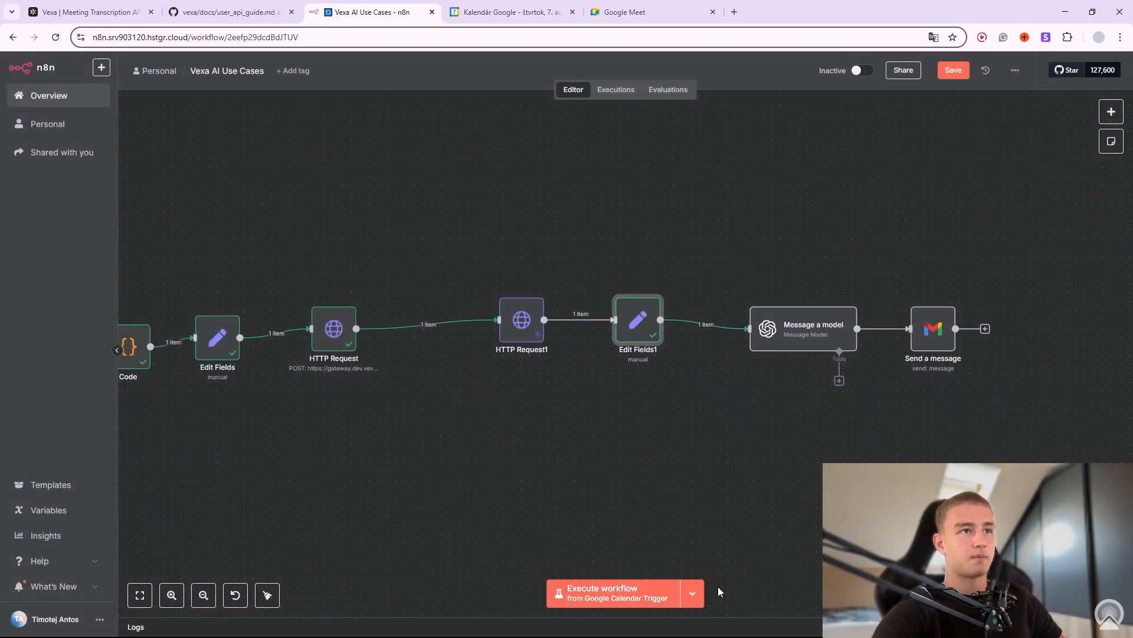
drag(803, 348, 759, 340)
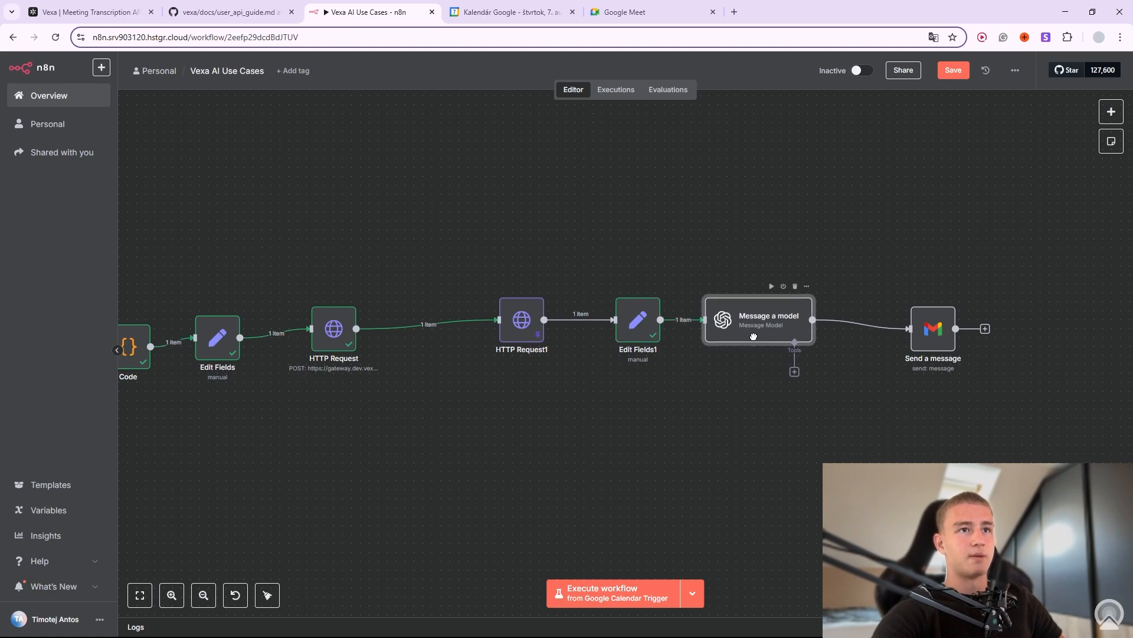
click(806, 286)
click(828, 305)
Confirm in the full prompt editor that the prompt ends with {{ $json.transcript }}.
click(665, 383)
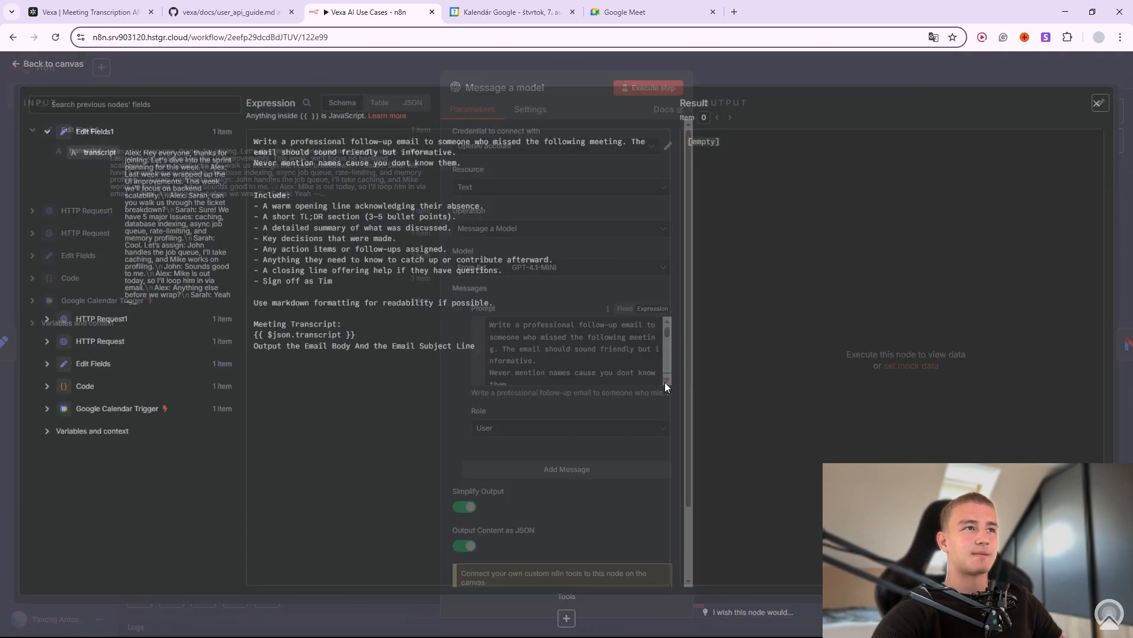
key(ctrl+a)
click(272, 151)
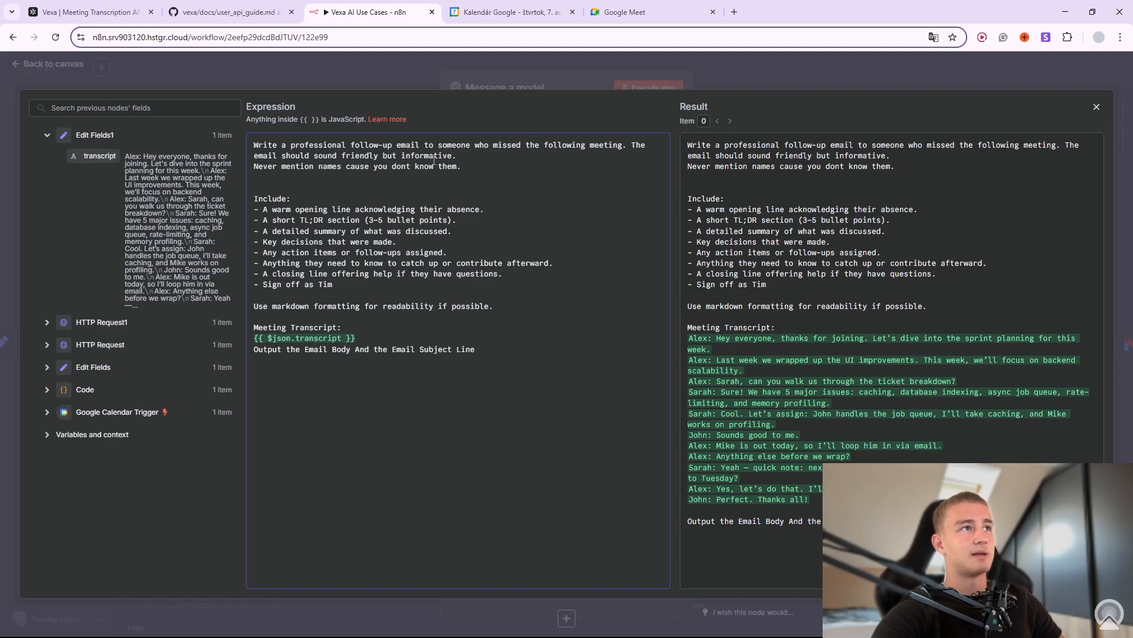
key(ctrl+End)
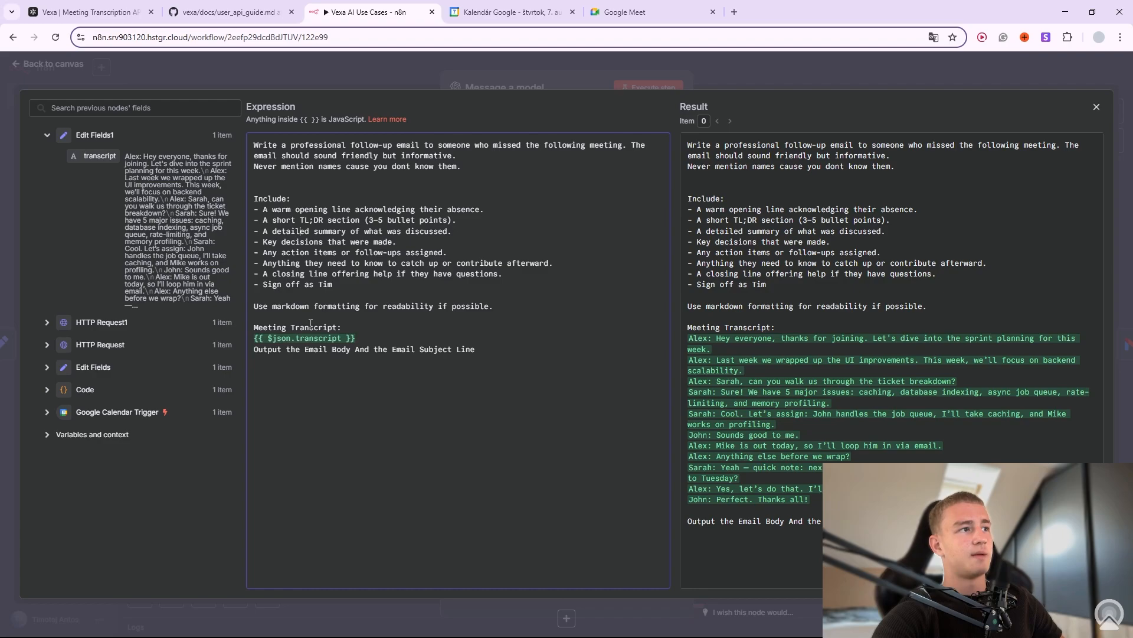
click(299, 377)
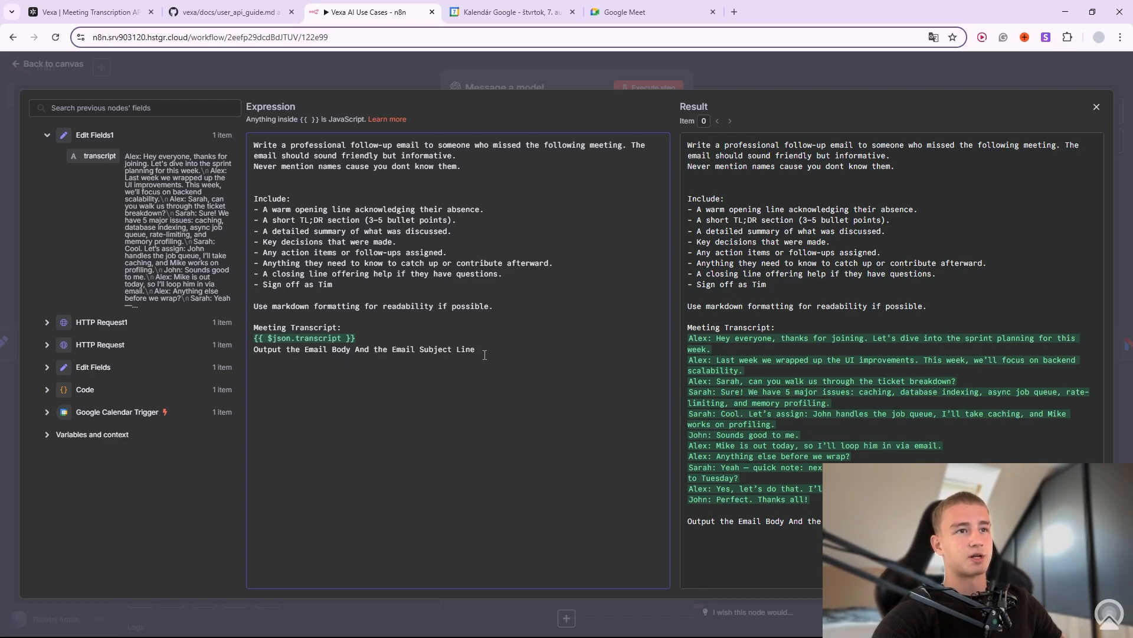
click(695, 71)
scroll(538, 492, down, 3)
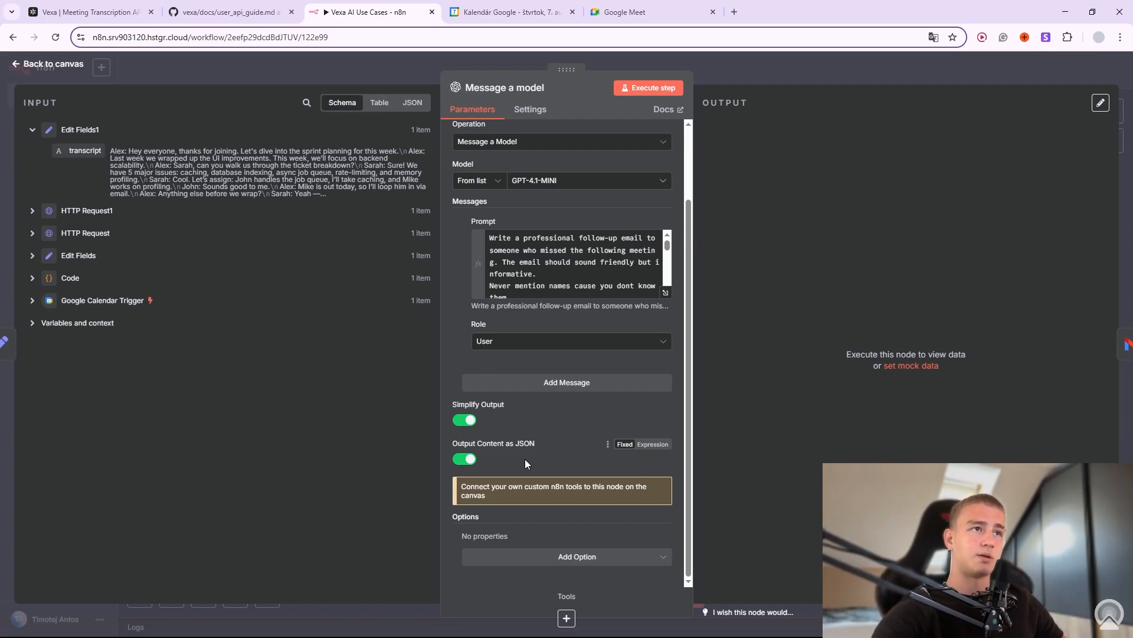
Stop the execution and open Message a model to see the 'Follow-Up: Sprint Planning Meeting Recap and Next Steps' email.
click(722, 62)
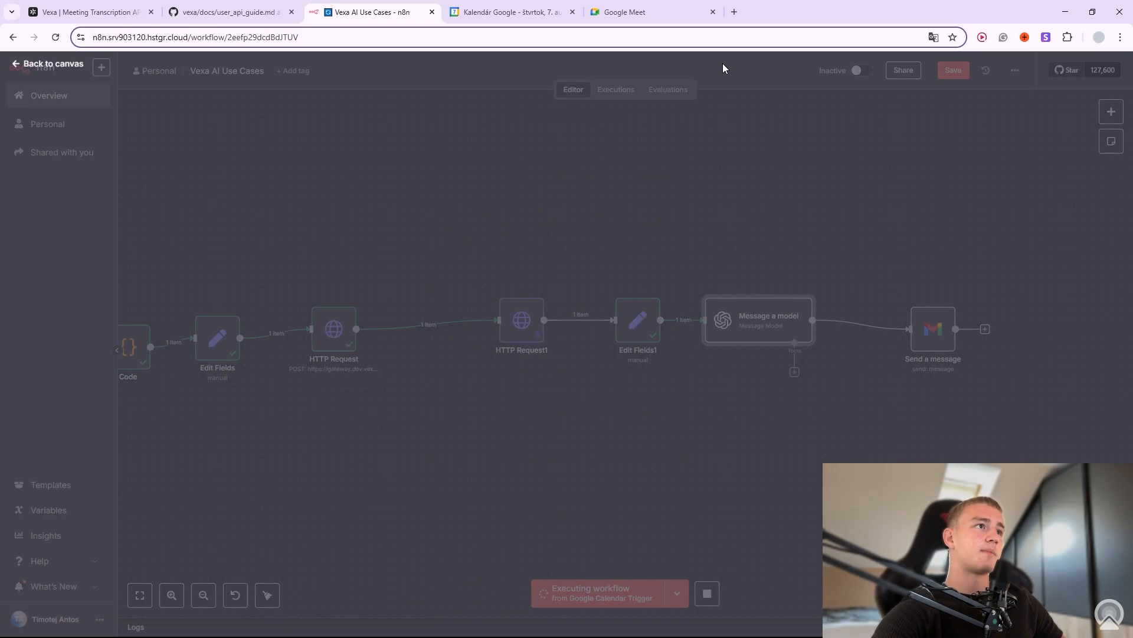
drag(759, 328, 790, 331)
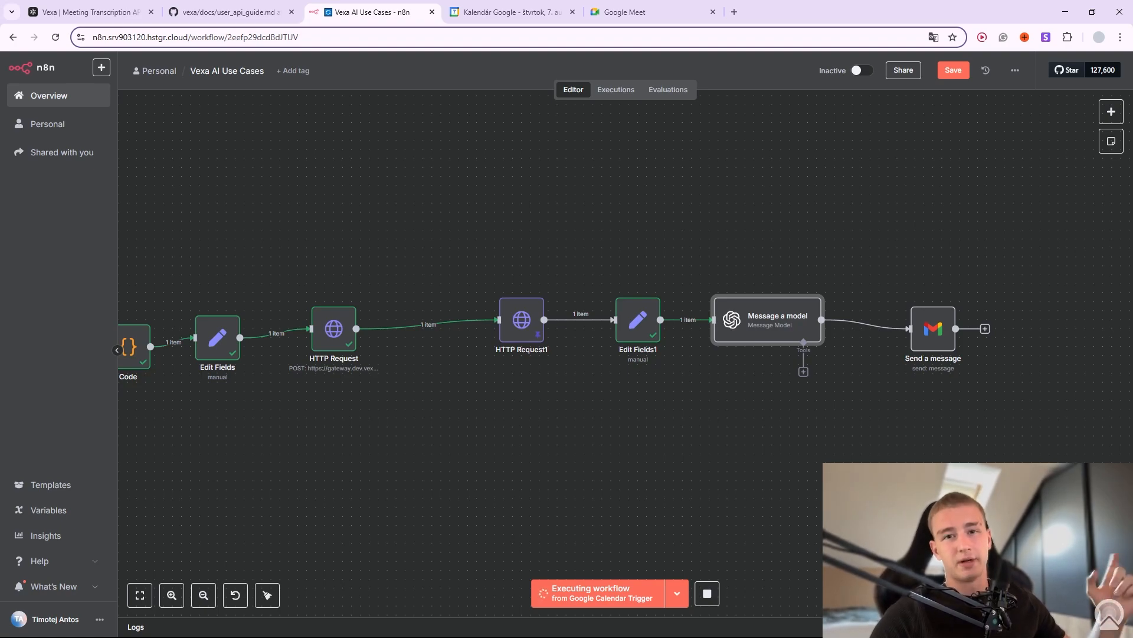
click(707, 593)
right_click(820, 301)
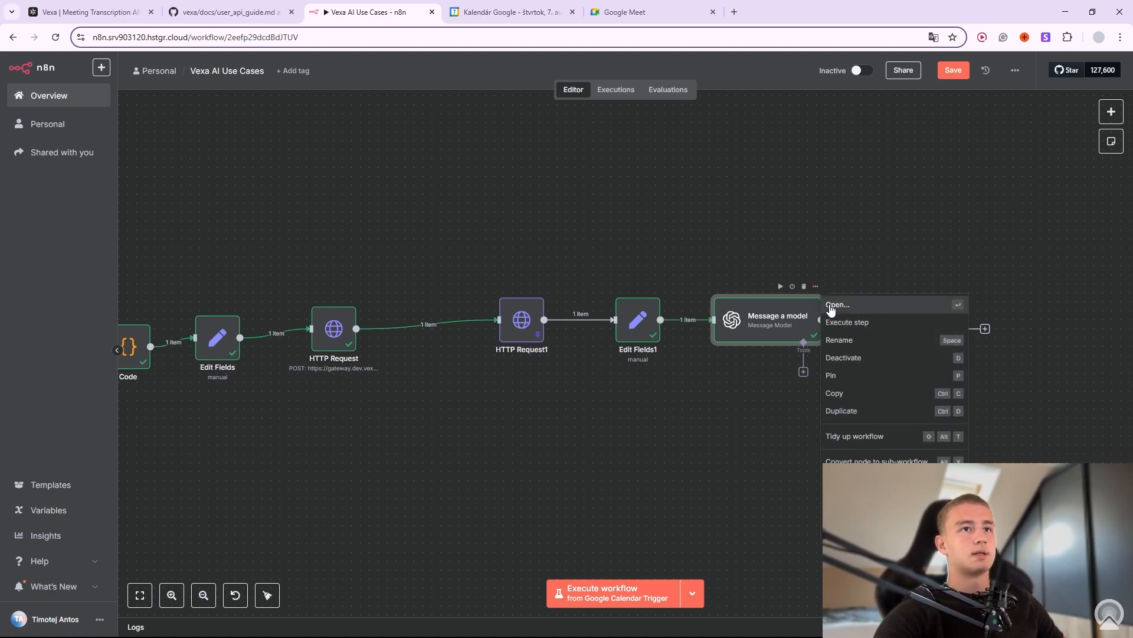
click(831, 306)
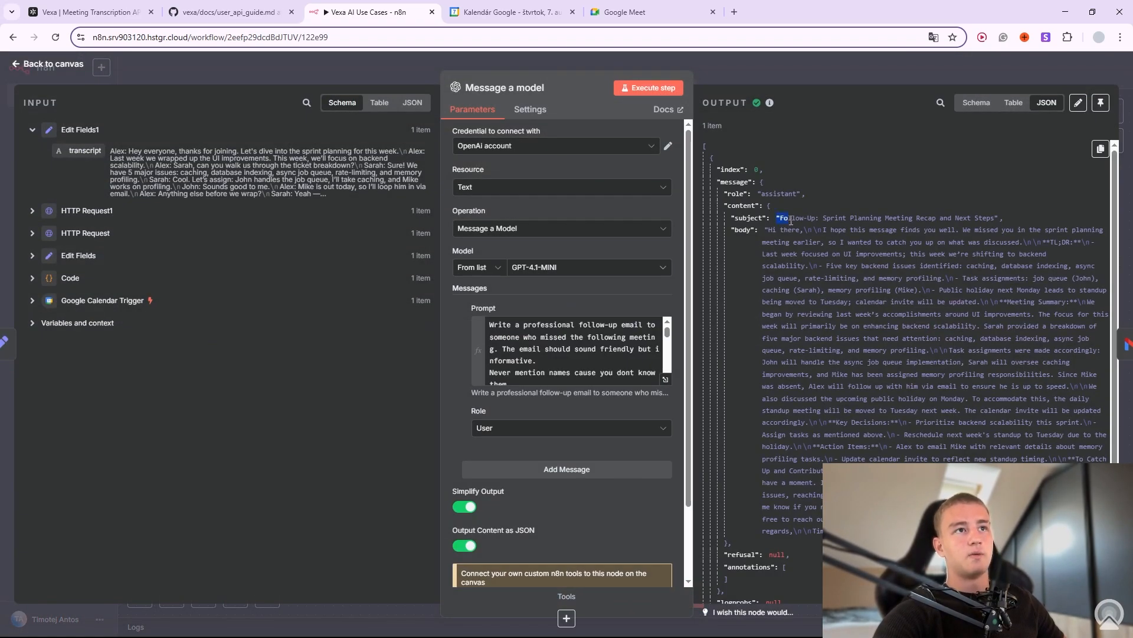
Review the generated email subject and body in Message a model's JSON output.
drag(791, 221, 994, 218)
click(814, 225)
click(796, 242)
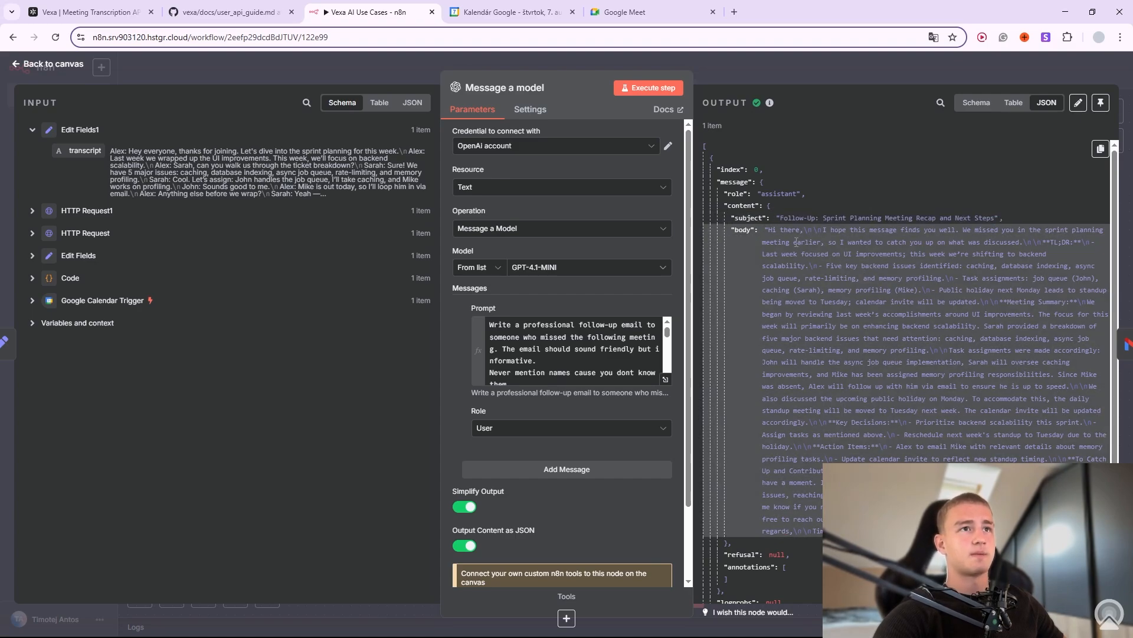
drag(772, 229, 821, 533)
click(844, 517)
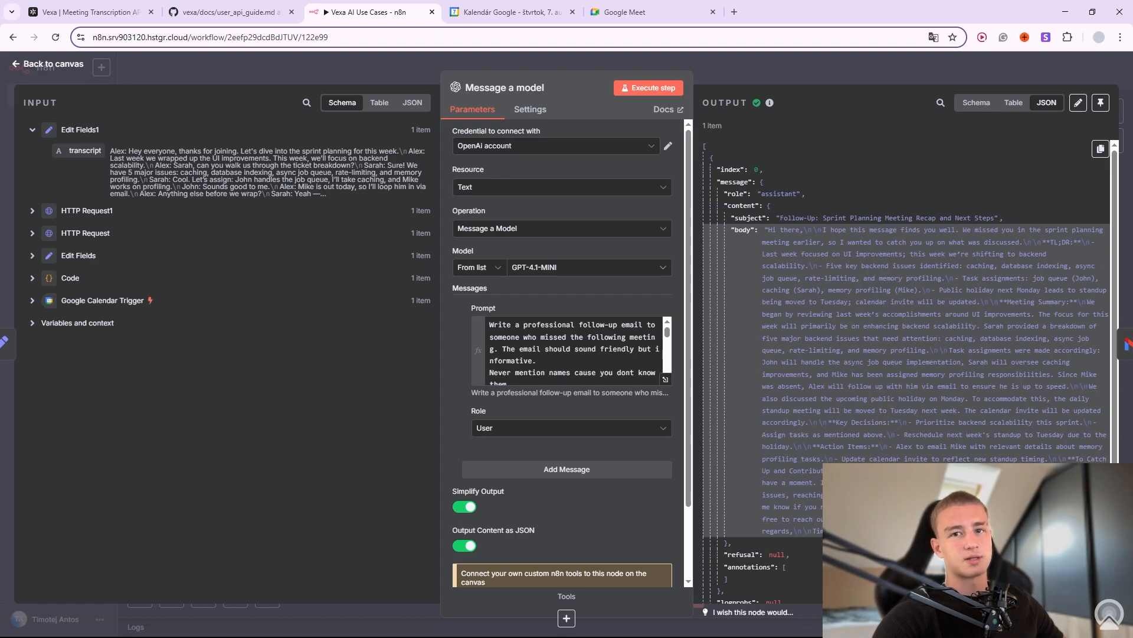
Expand the prompt expression to confirm its result includes the joined transcript.
click(665, 379)
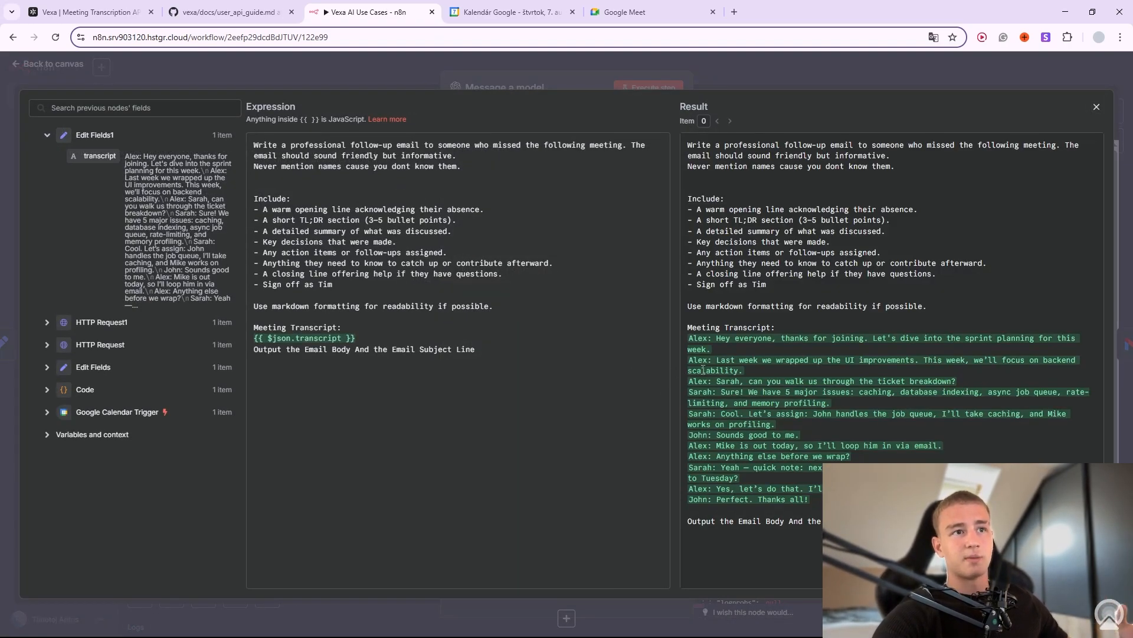
triple_click(950, 419)
click(949, 420)
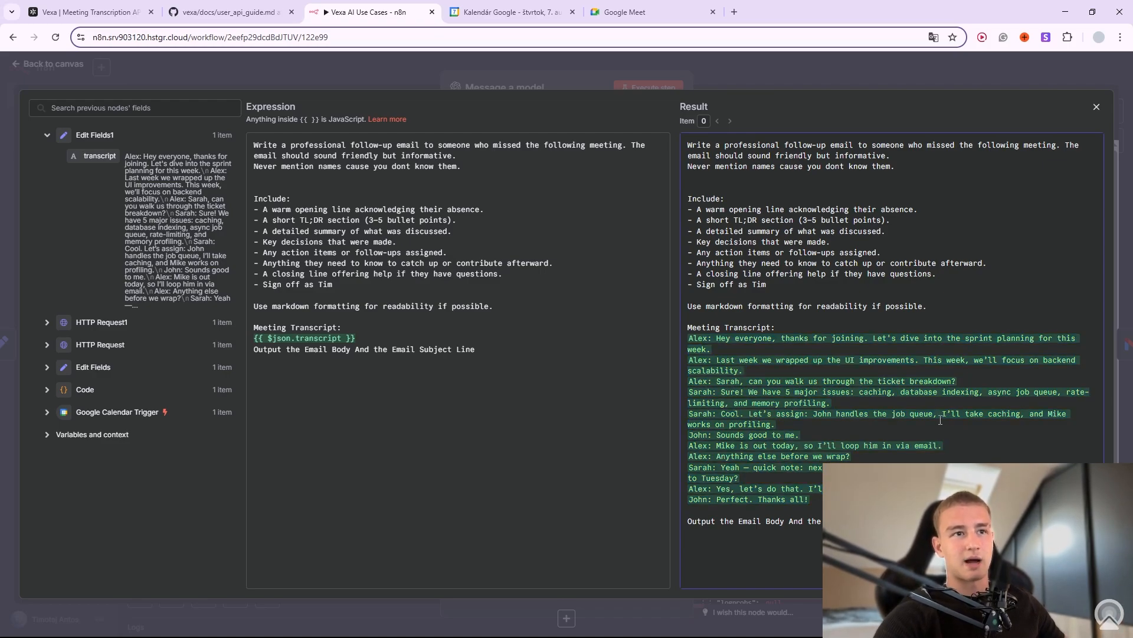
key(Escape)
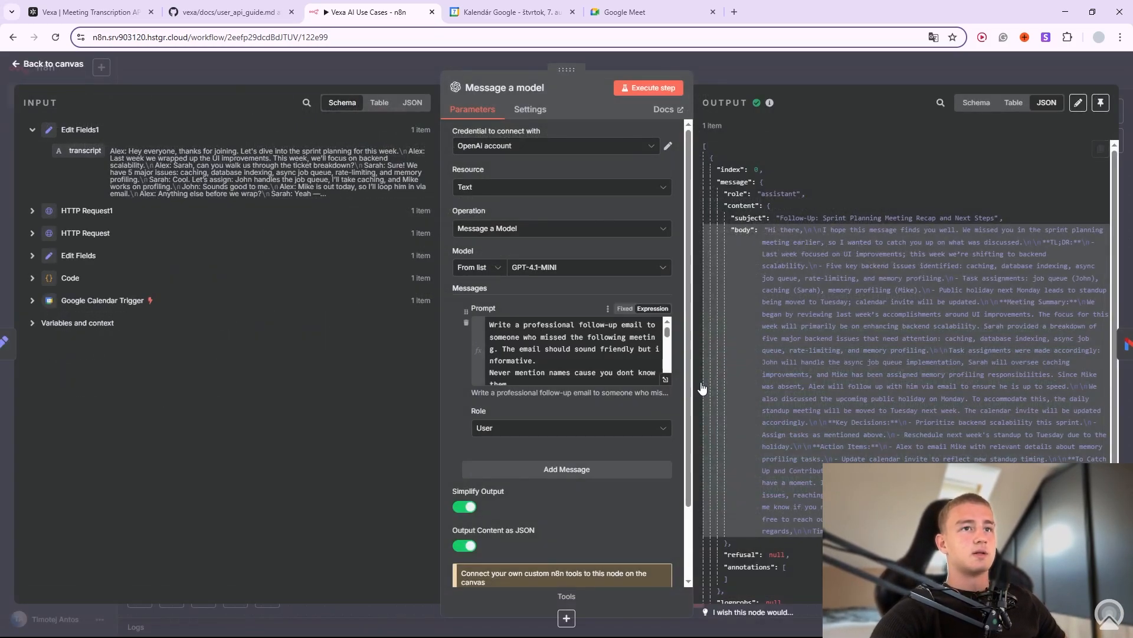
Re-read the generated email body, then return to the canvas and nudge Send a message.
drag(849, 277, 950, 456)
click(950, 456)
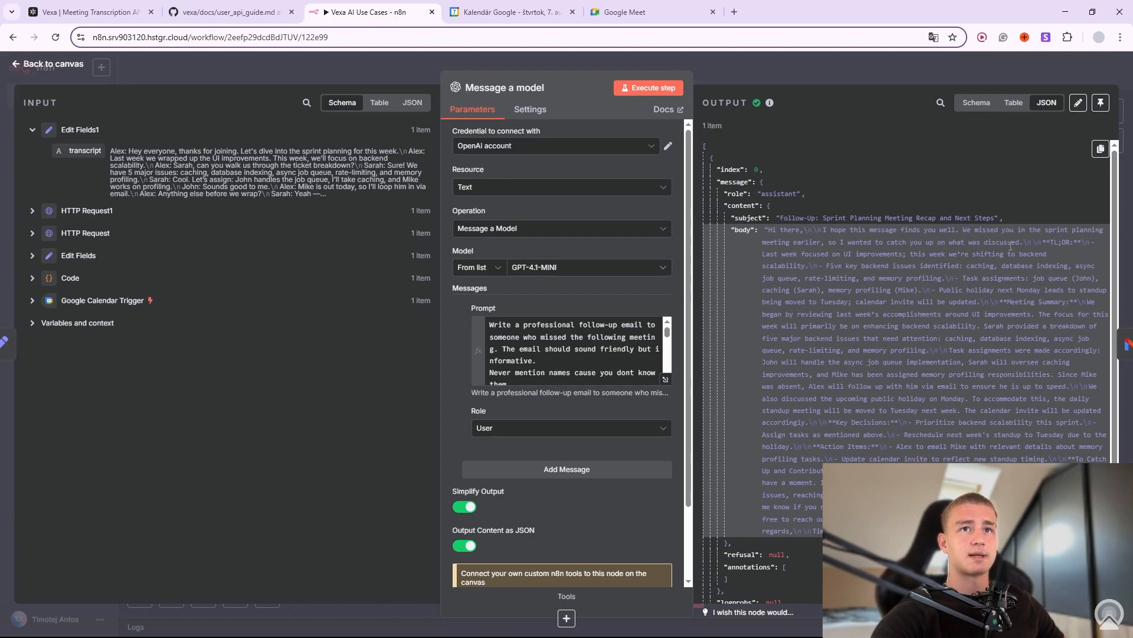
drag(847, 242, 921, 495)
click(921, 494)
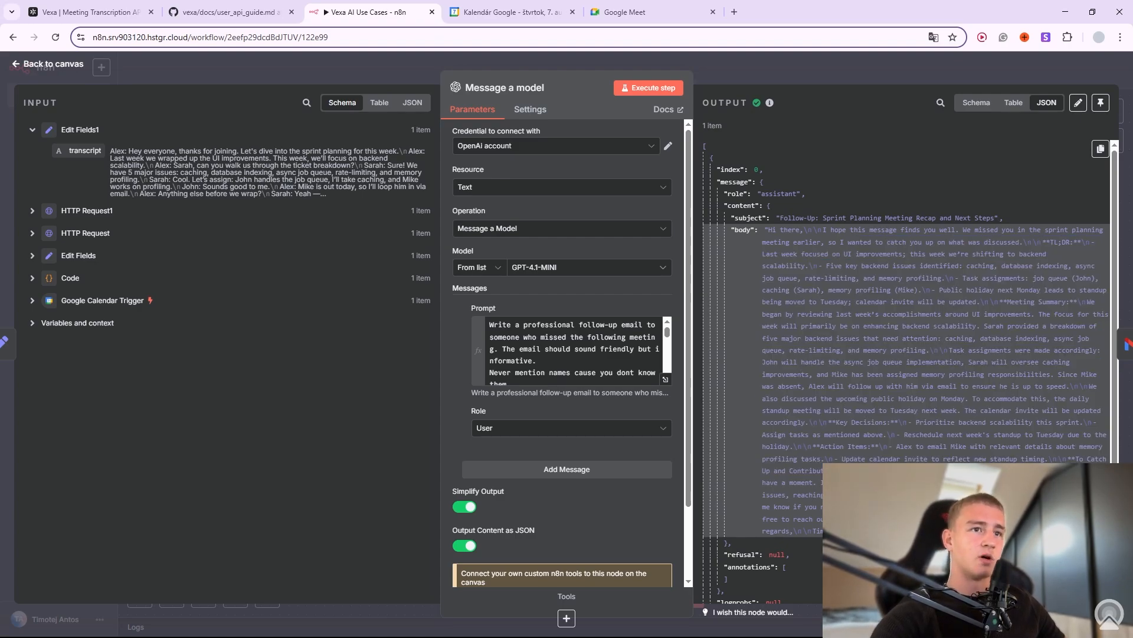
click(848, 80)
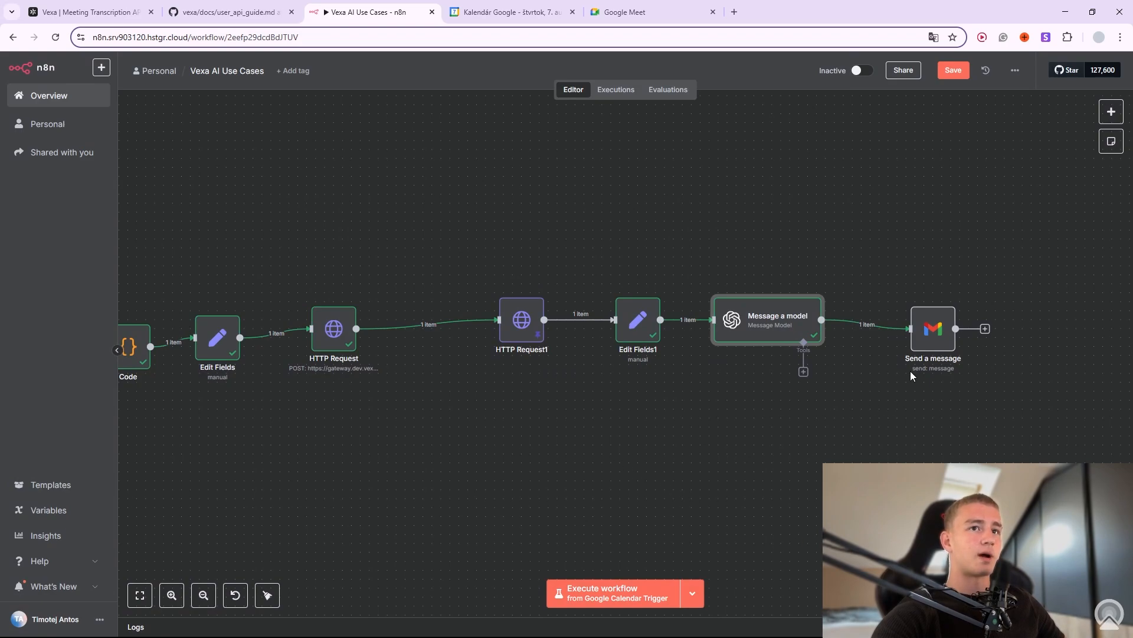
drag(935, 319, 916, 310)
Open the Send a message node and clear its existing To expression.
click(934, 287)
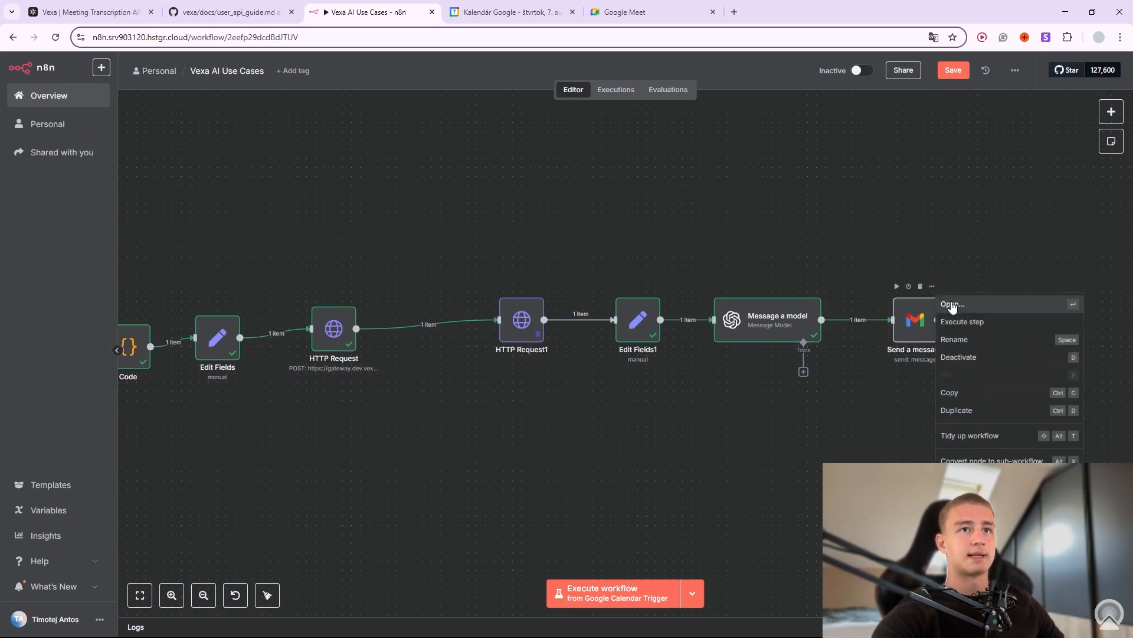
click(935, 306)
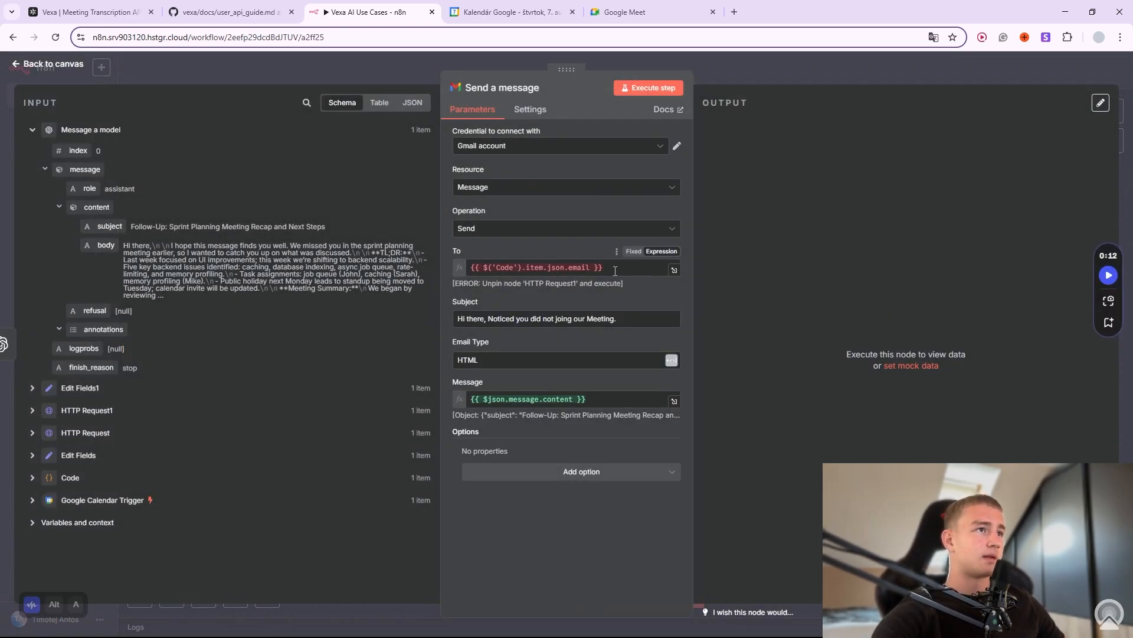
drag(604, 267, 585, 267)
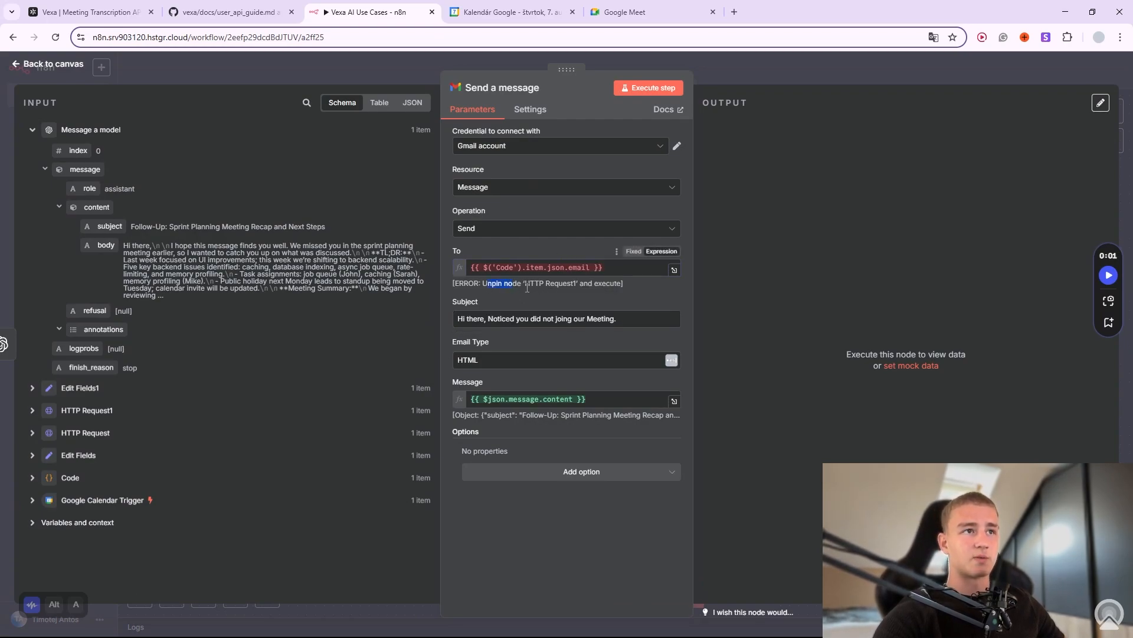
click(463, 268)
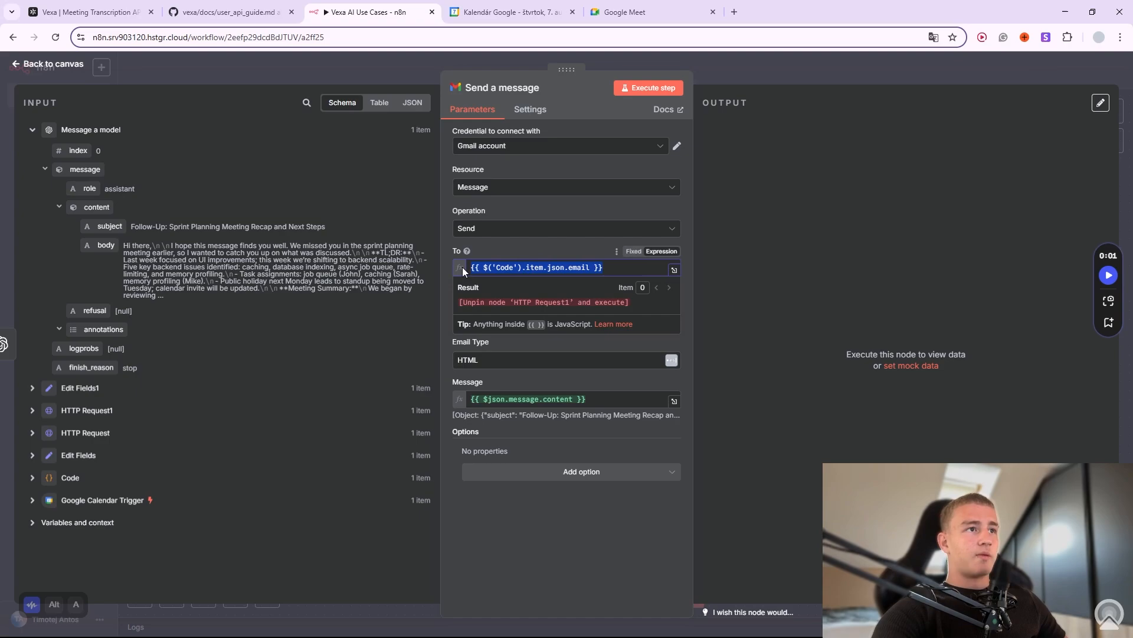
key(ctrl+a)
key(BackSpace)
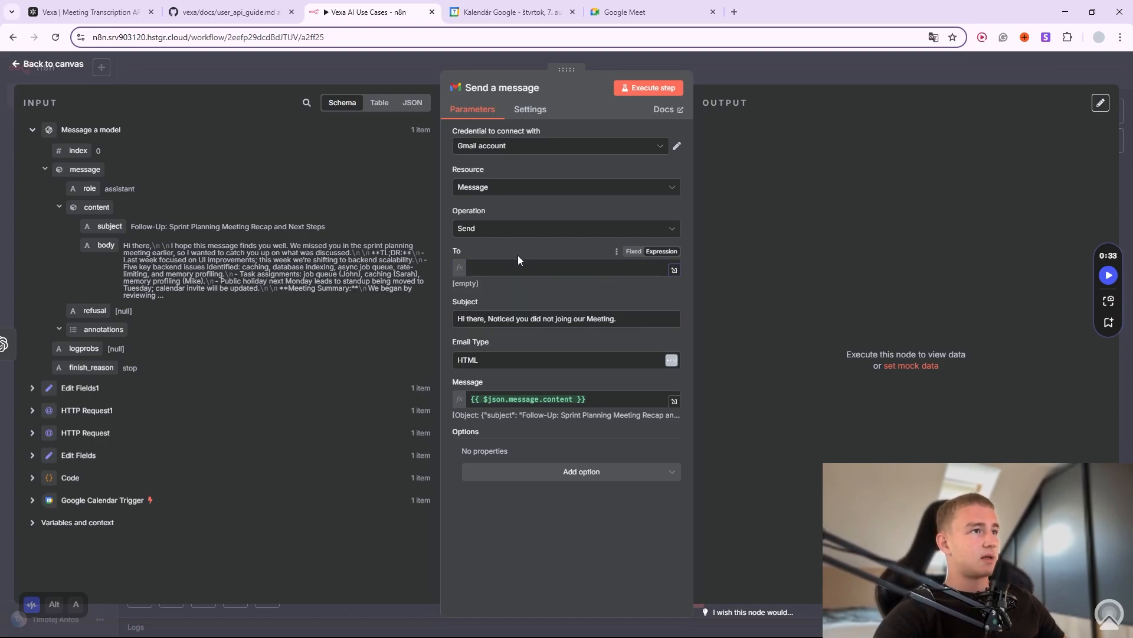
click(516, 266)
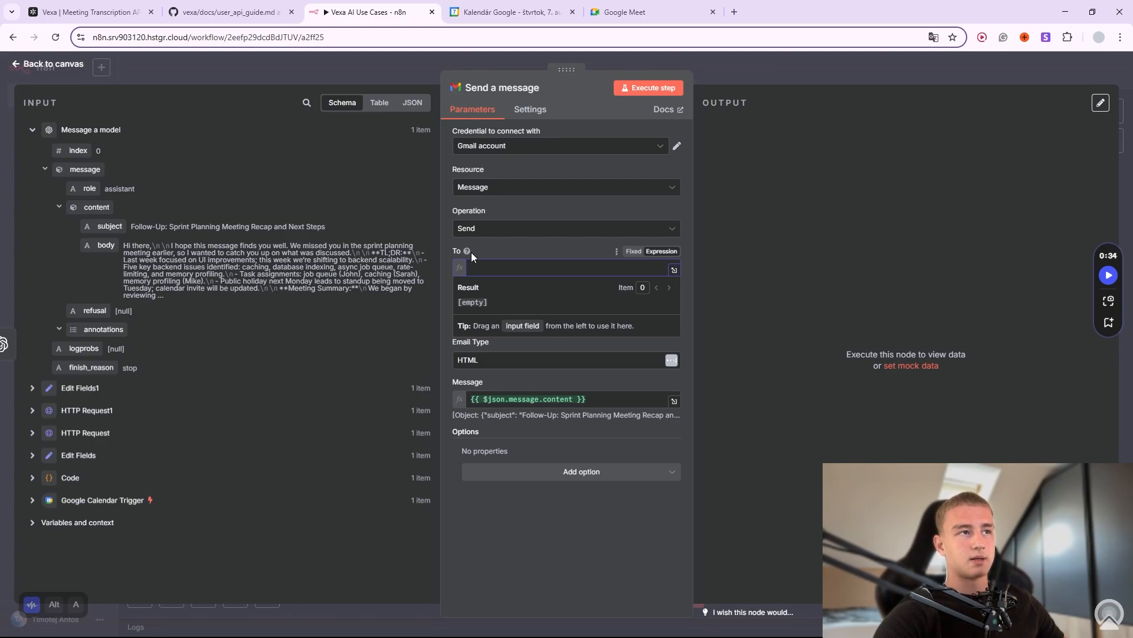
Map the Code node's email field into To and check the expression result.
click(33, 478)
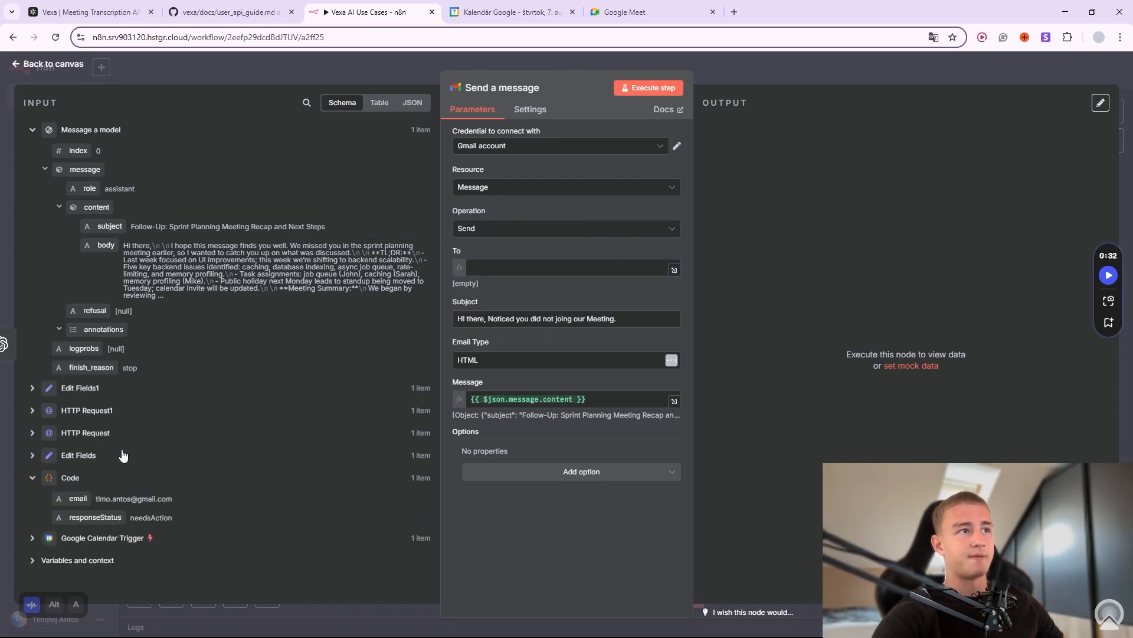
drag(78, 498, 545, 267)
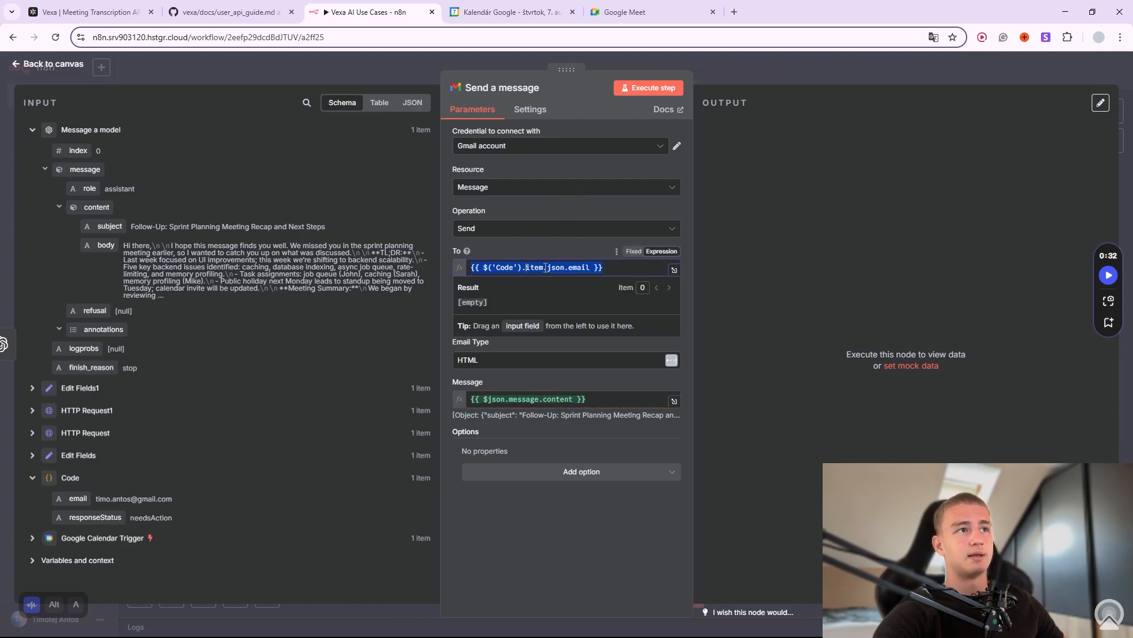
click(536, 242)
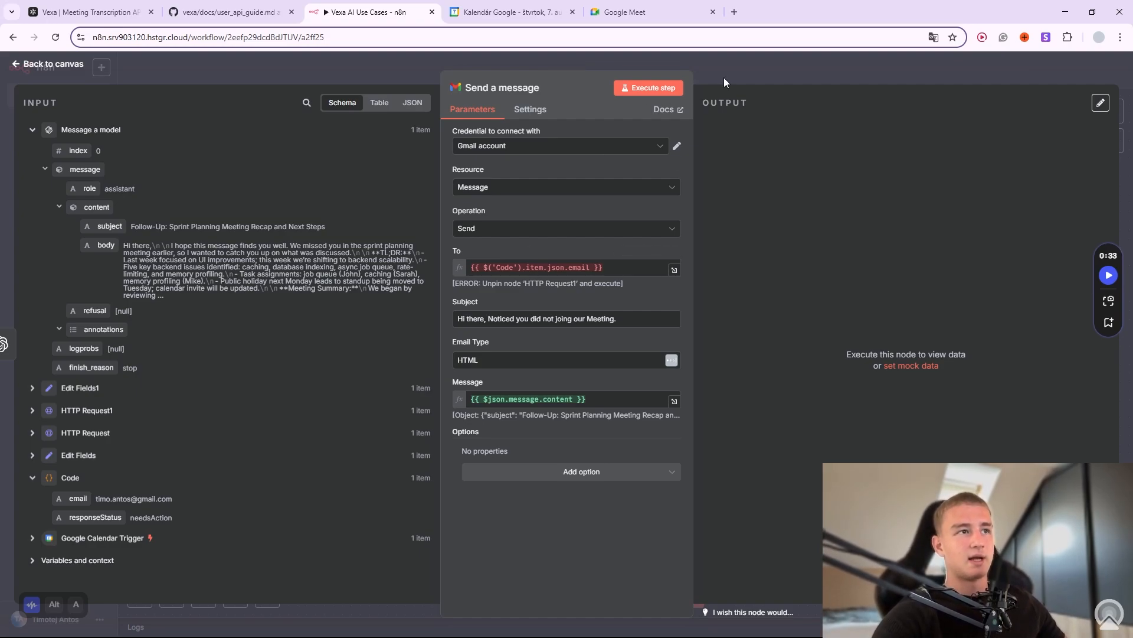
click(563, 269)
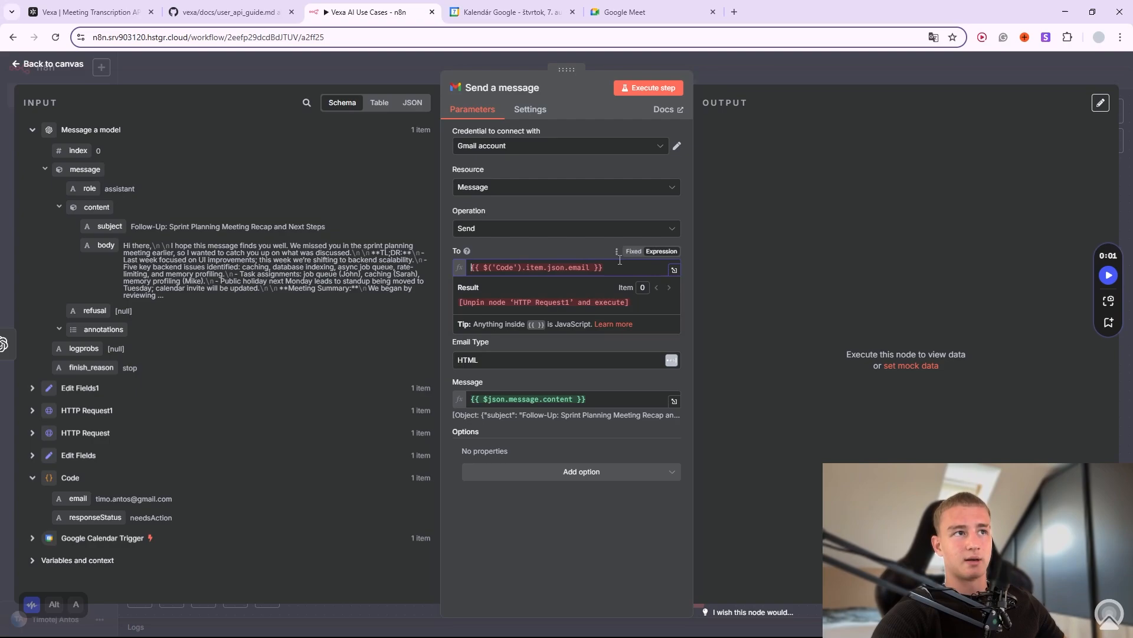
double_click(558, 301)
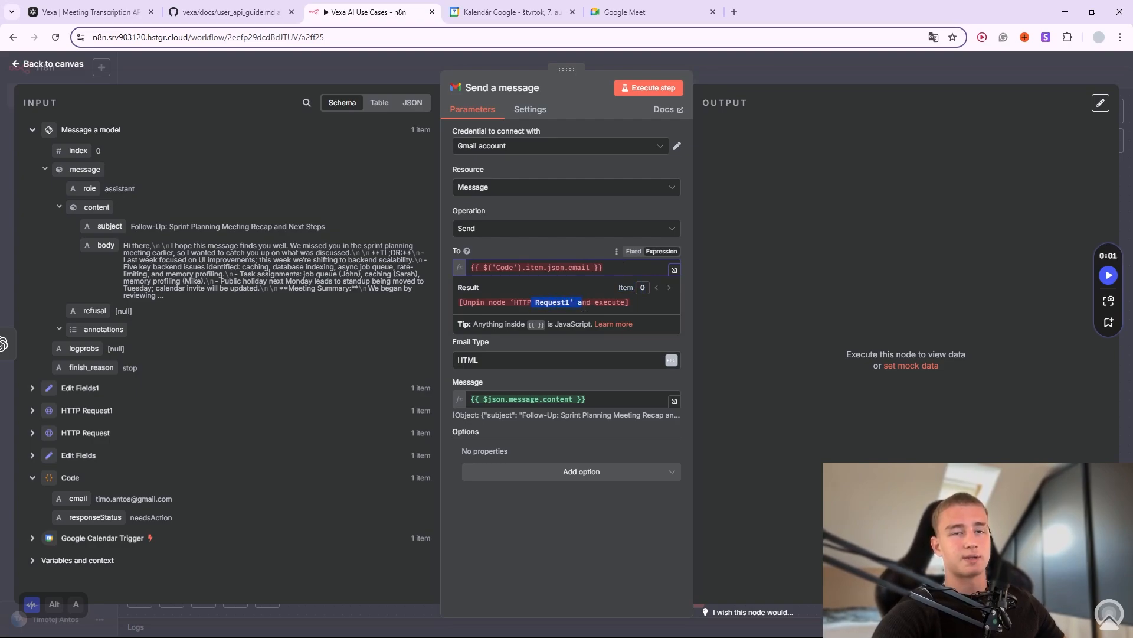
click(561, 250)
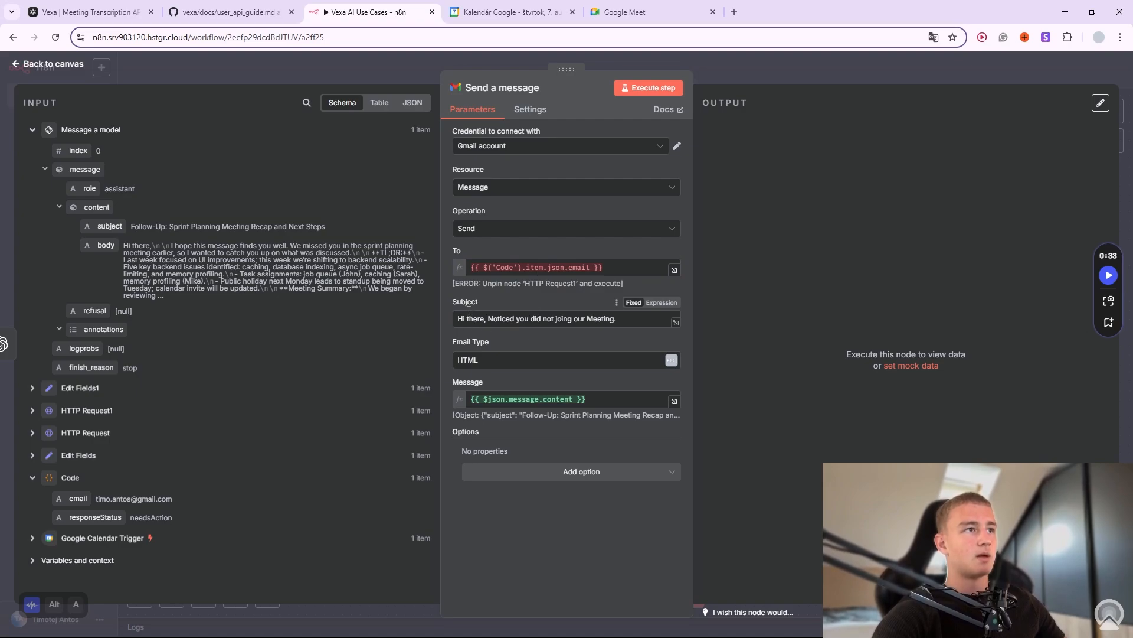
Replace the Subject with the model's generated content.subject field.
drag(621, 319, 438, 314)
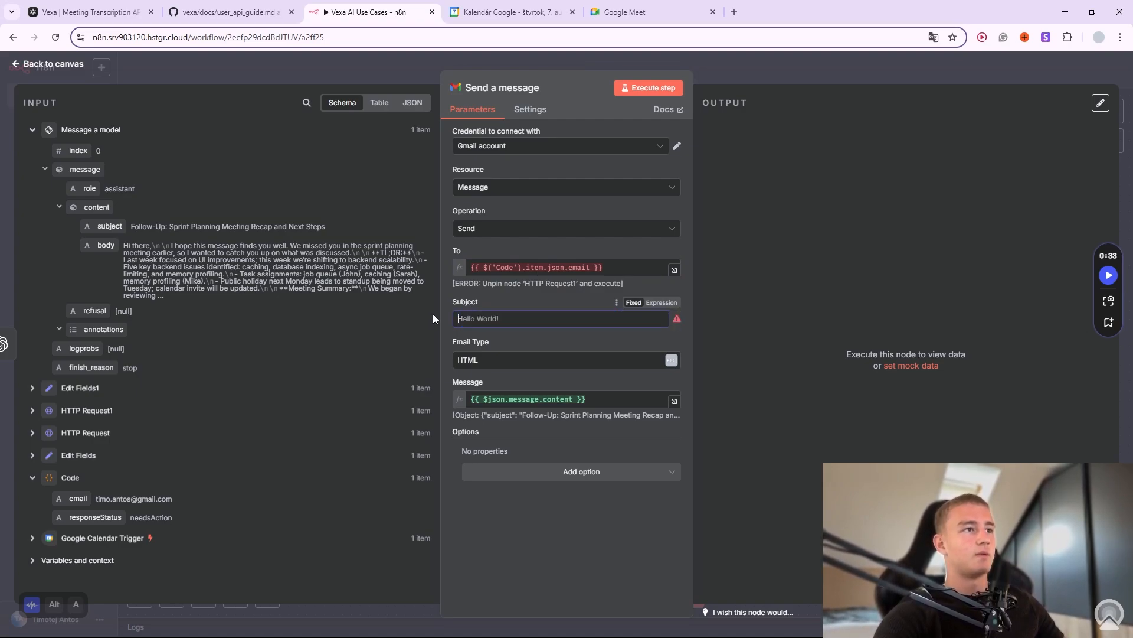
key(BackSpace)
drag(106, 245, 530, 320)
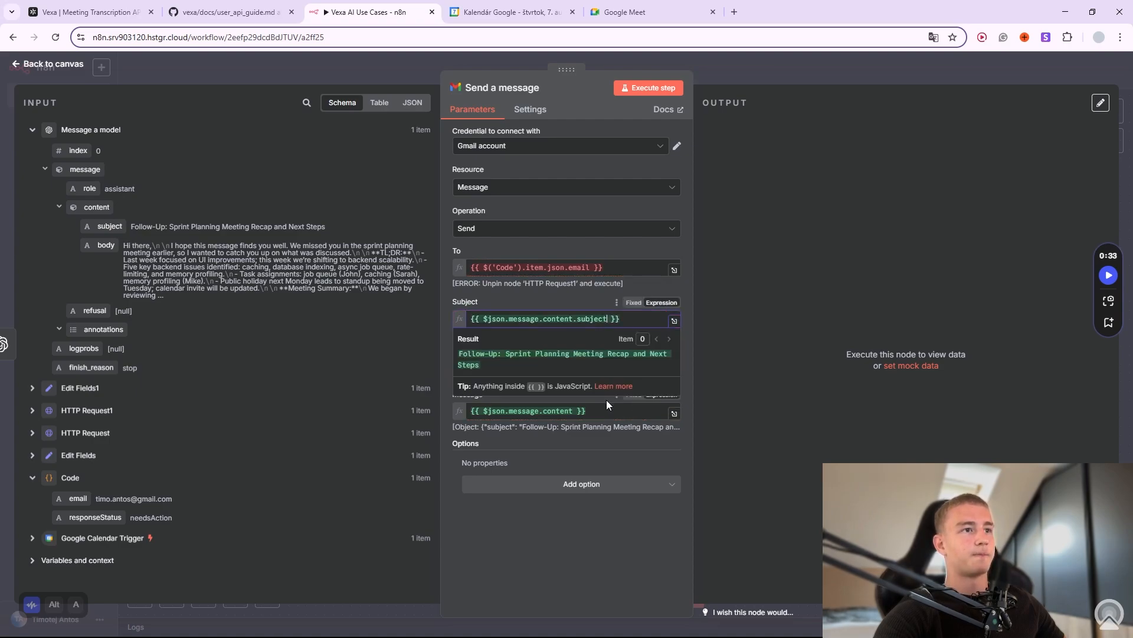
Replace the Message with the model's generated content.body field.
drag(608, 410, 450, 409)
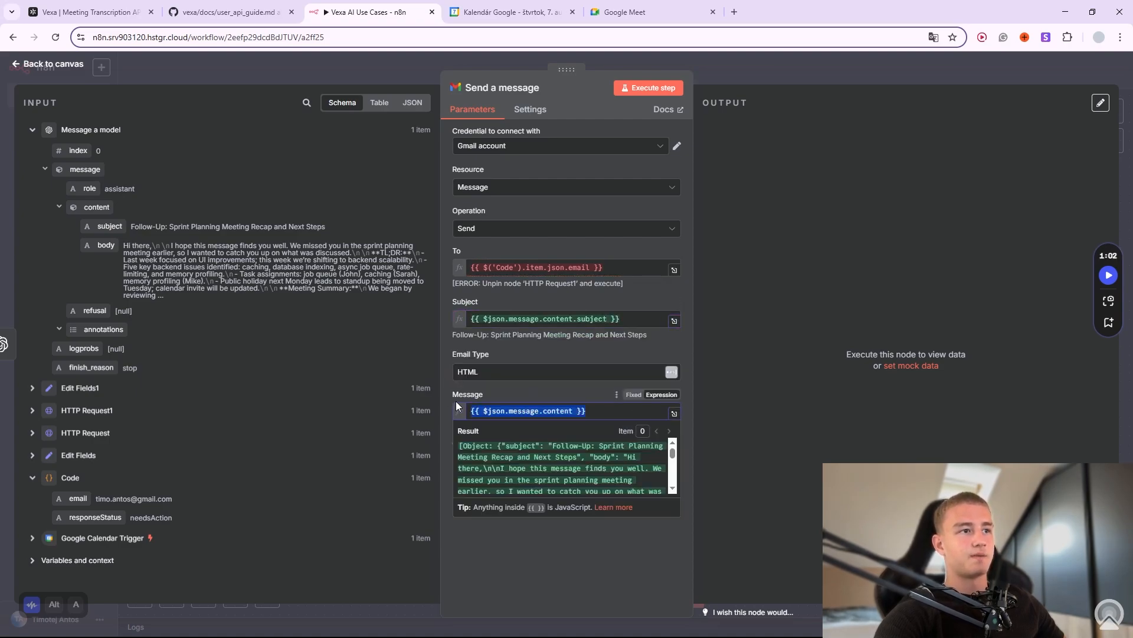
key(BackSpace)
drag(106, 245, 519, 410)
click(540, 390)
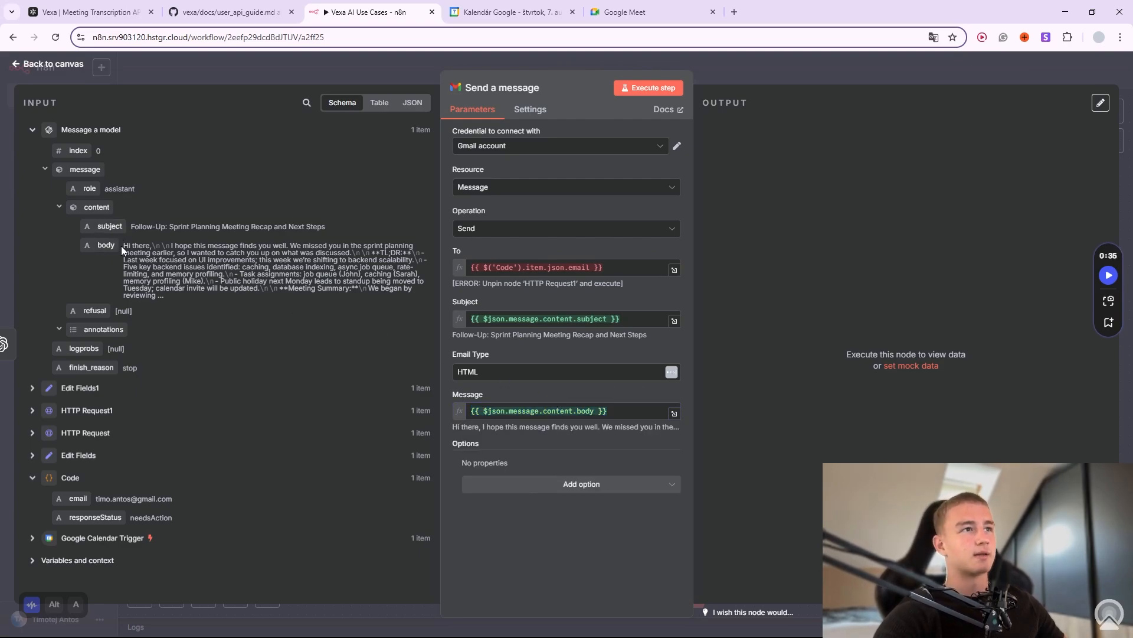
Try the Send a message step, then delete its recipient expression and leave the node.
click(648, 87)
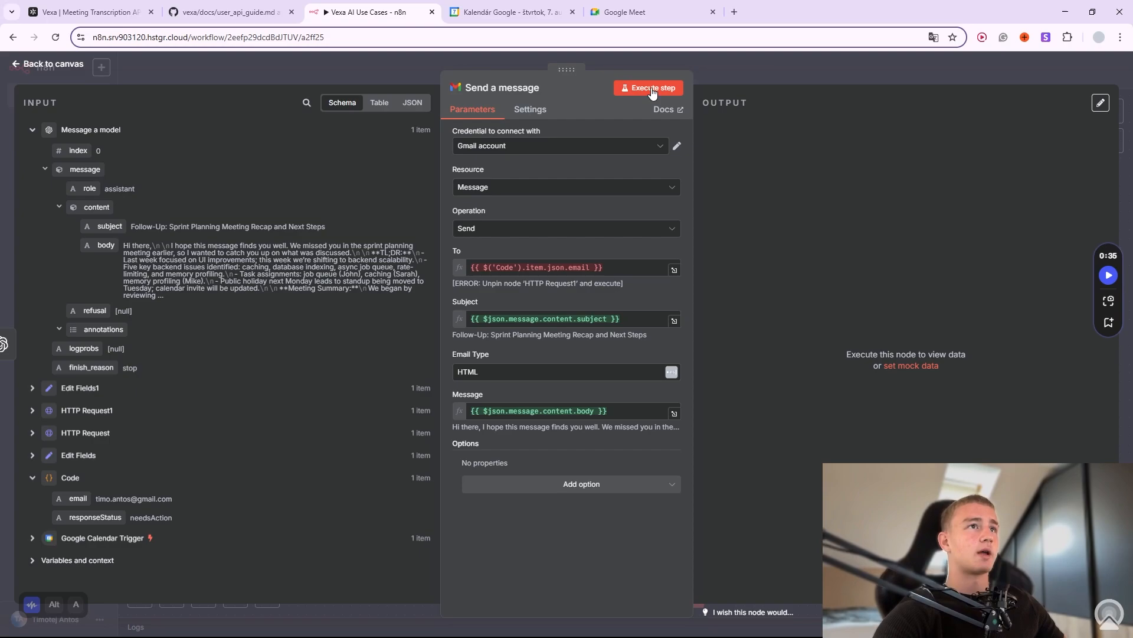
click(625, 269)
drag(625, 268, 478, 261)
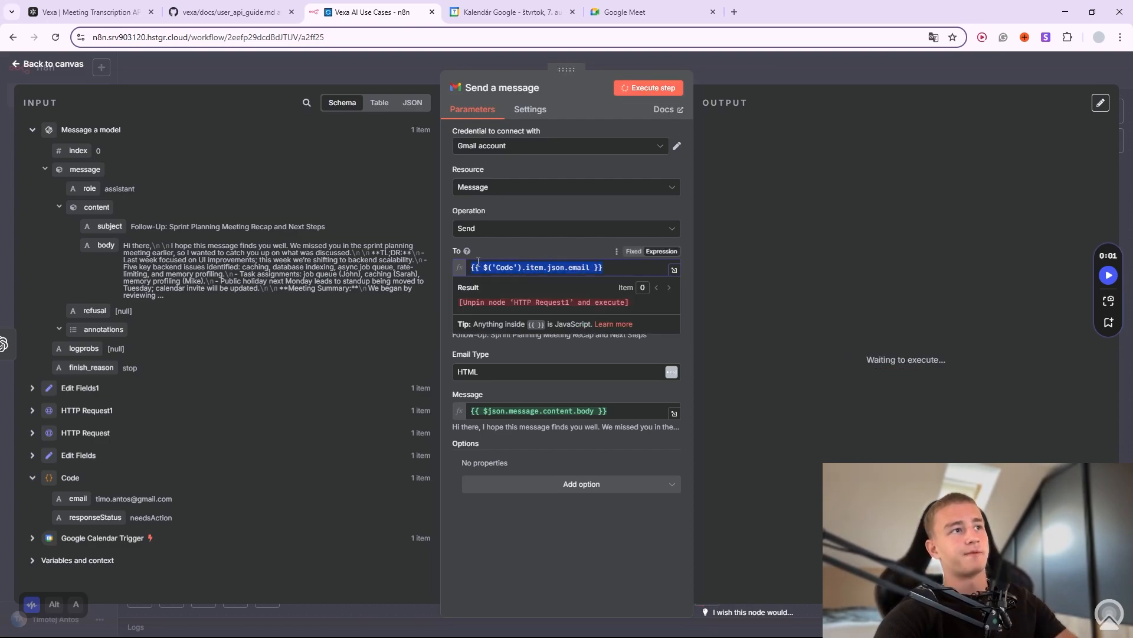
key(BackSpace)
key(Escape)
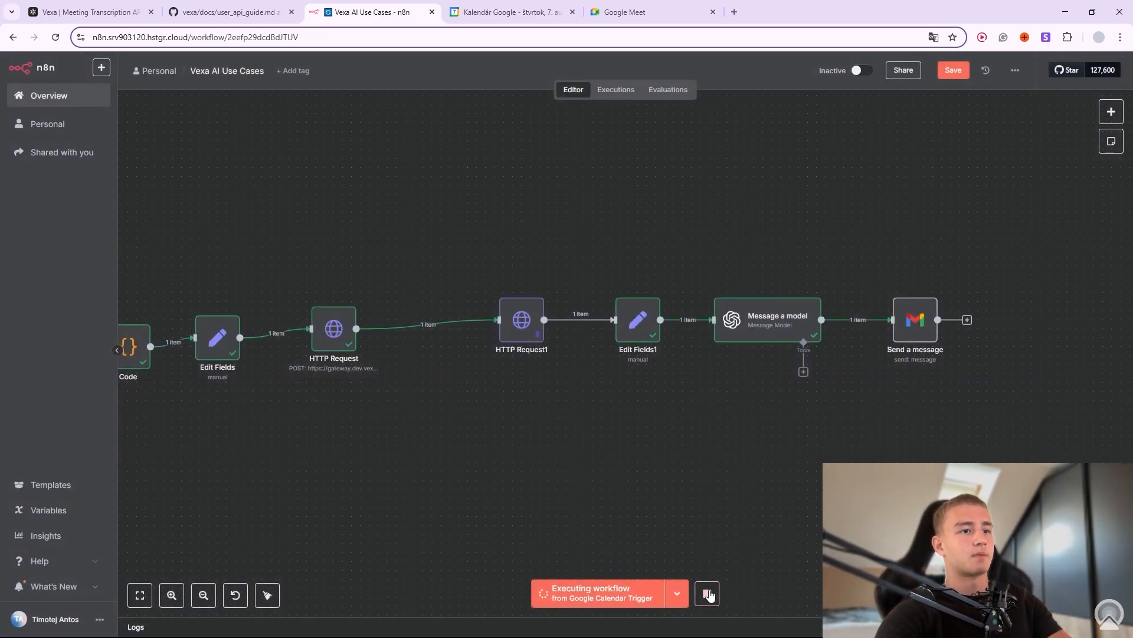
Reopen Send a message, enter the test Gmail address as recipient, and execute the step.
click(932, 286)
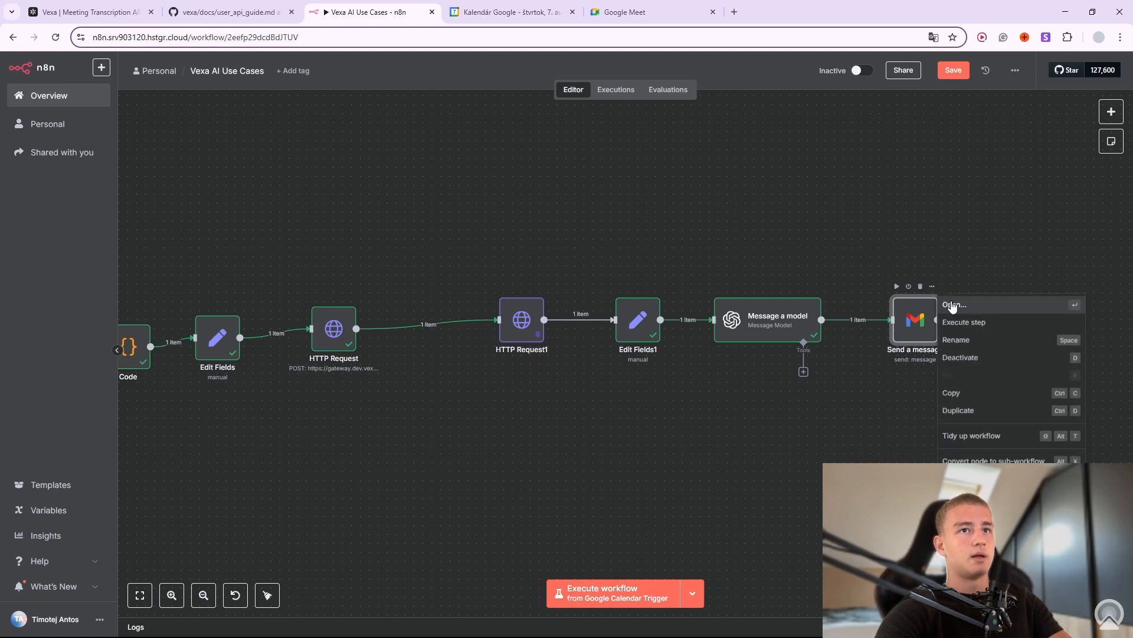
click(952, 304)
click(500, 268)
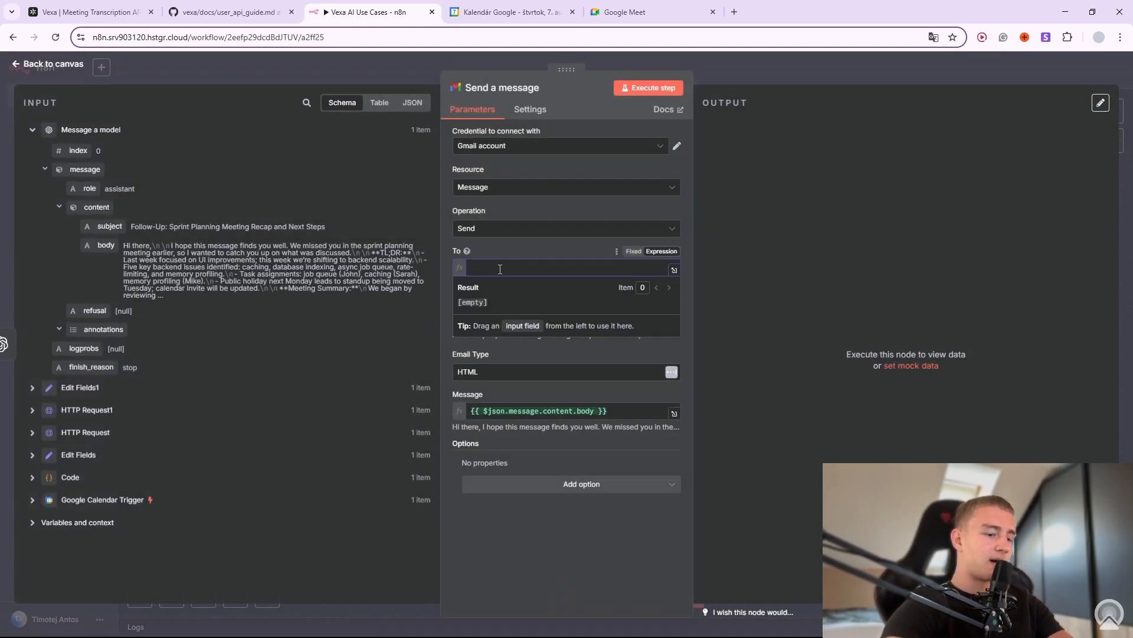
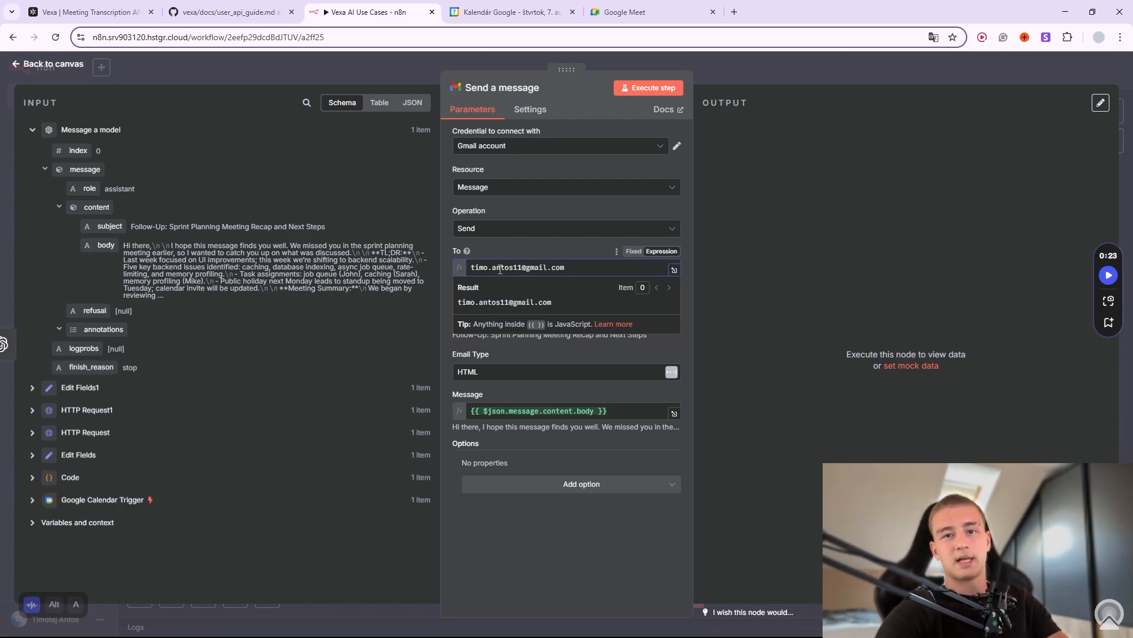
click(558, 253)
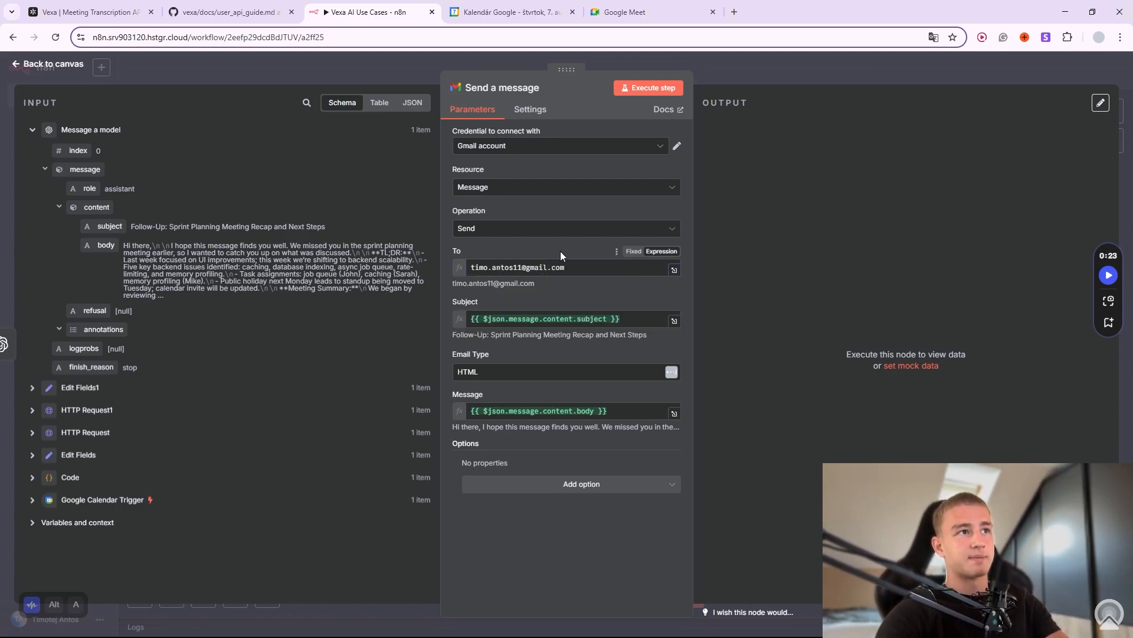
click(620, 87)
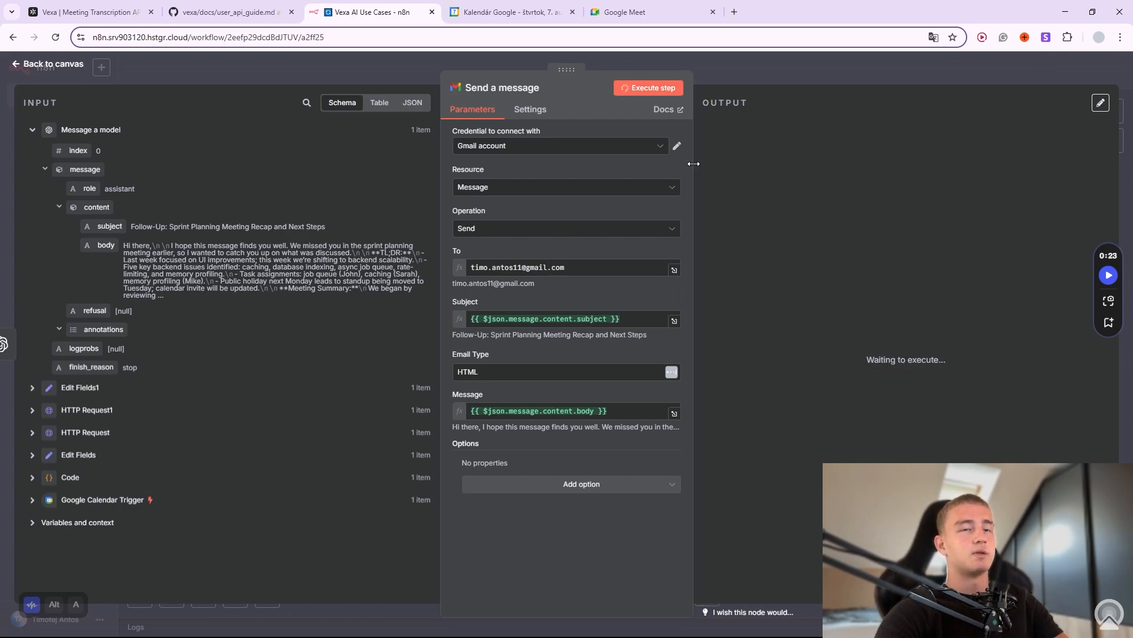
key(Escape)
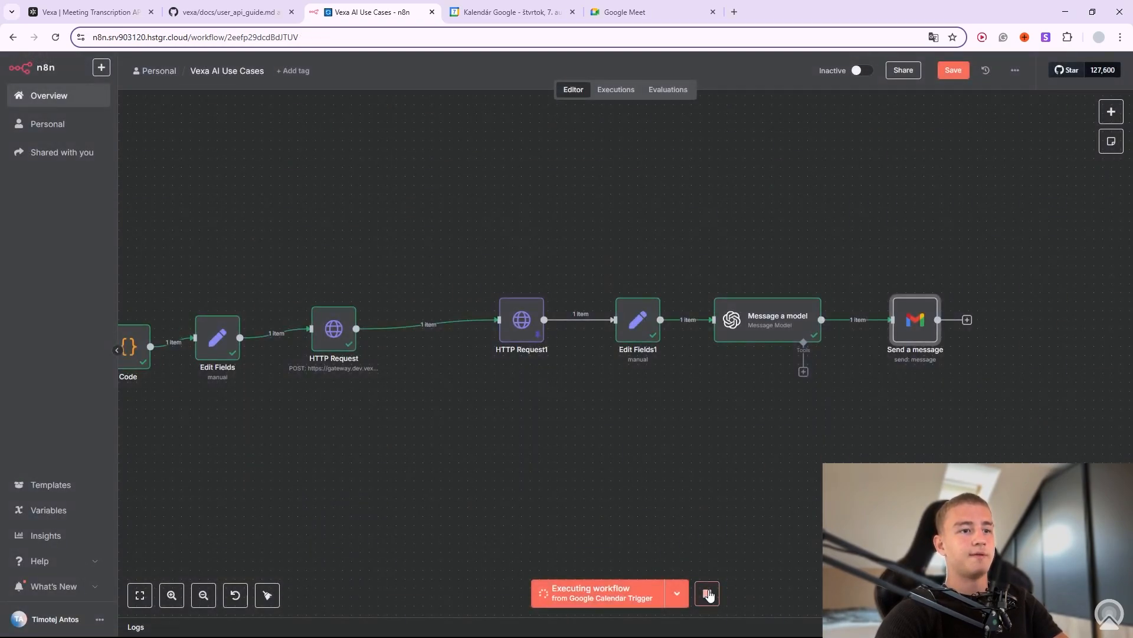
Search Google for 'gmail' in a new tab and open Gmail.
click(735, 12)
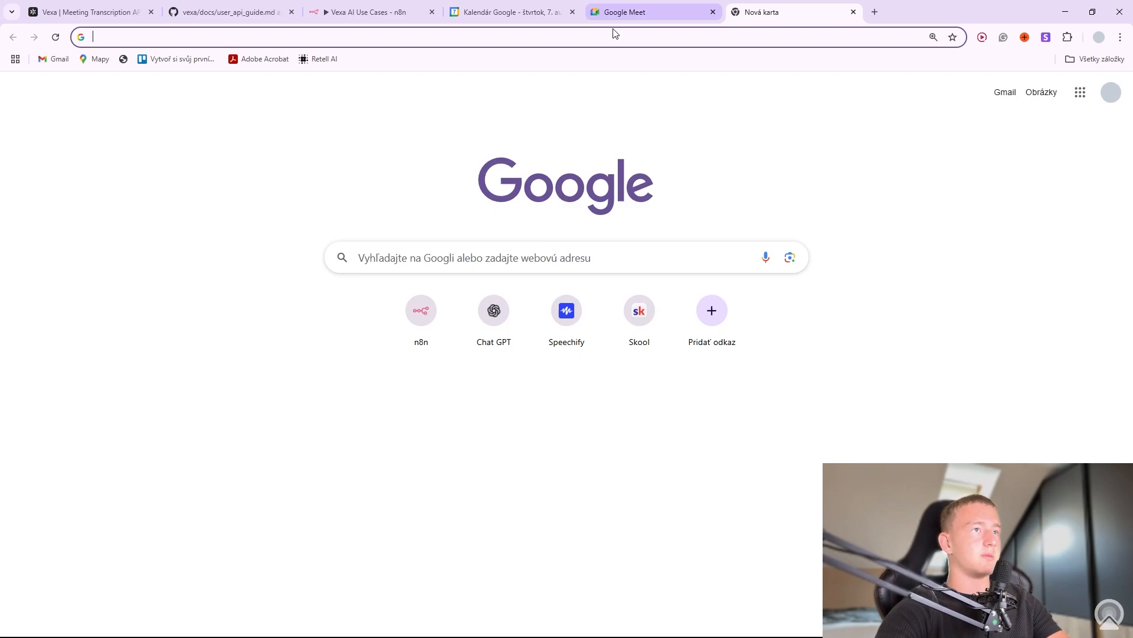
click(519, 258)
text(gmail)
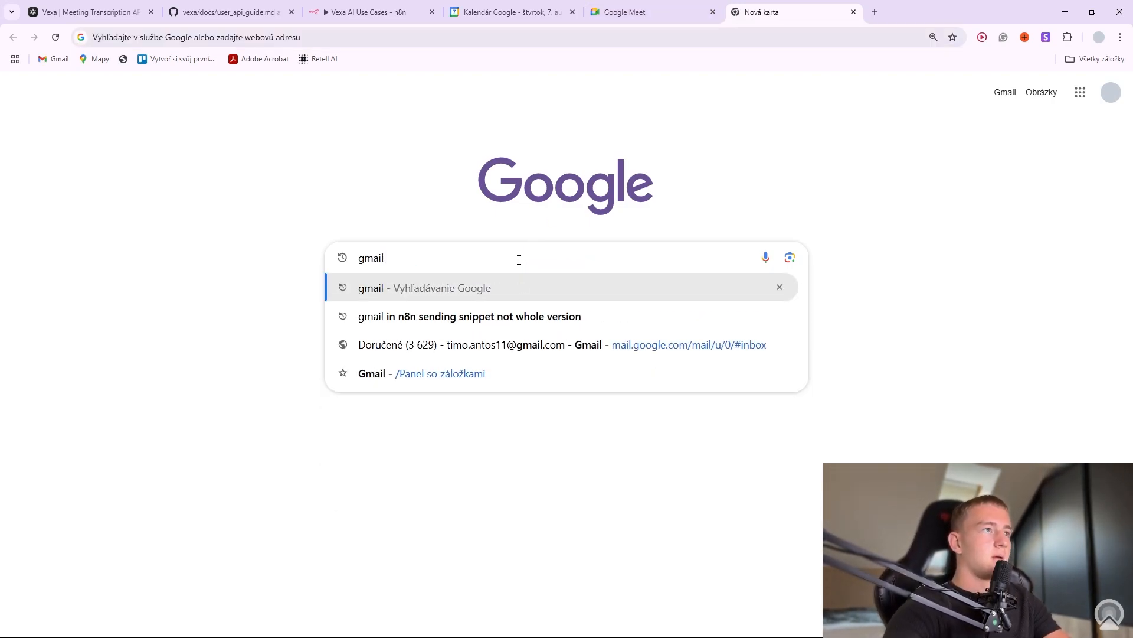
key(Return)
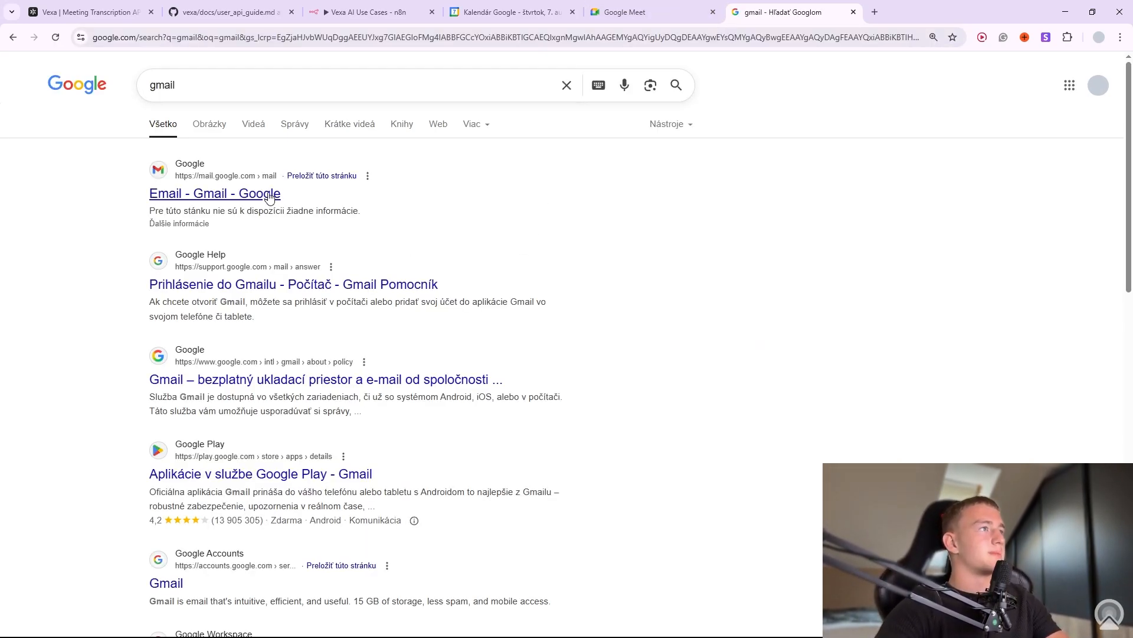
click(277, 199)
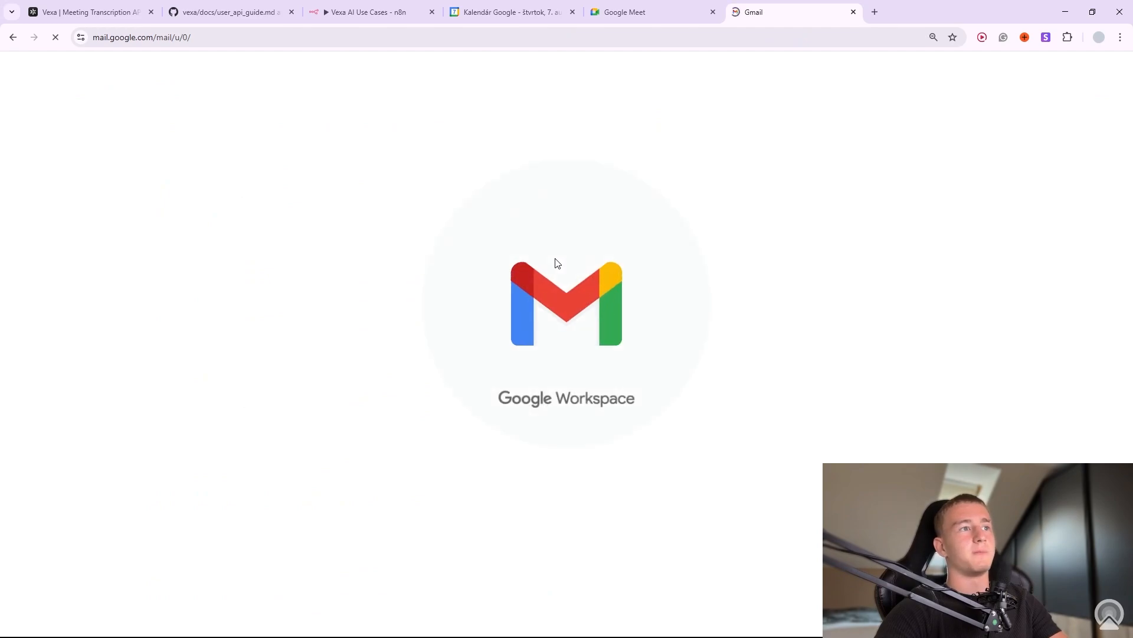
Read the received 'Follow-Up: Sprint Planning Meeting Recap and Next Steps' email, then return to n8n.
click(549, 151)
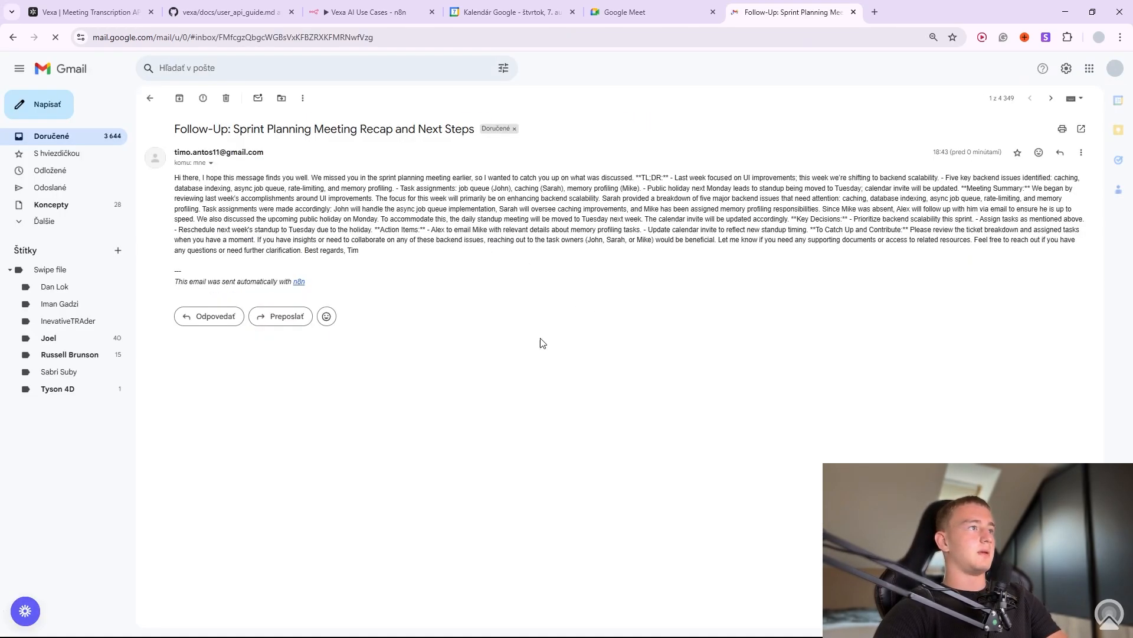
drag(184, 182, 835, 263)
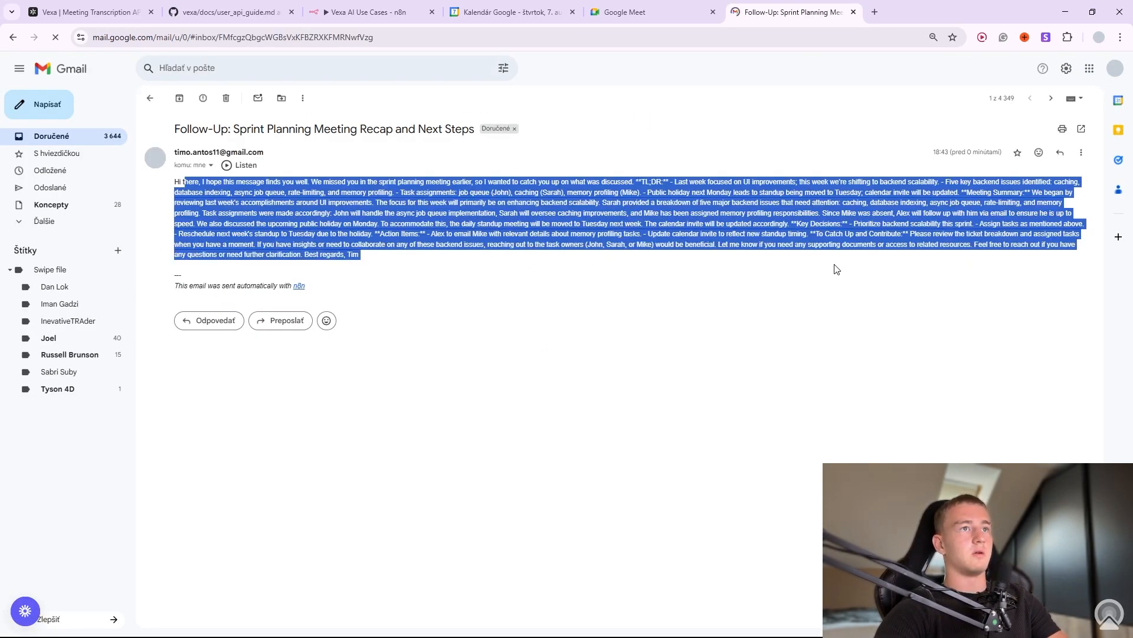
click(841, 331)
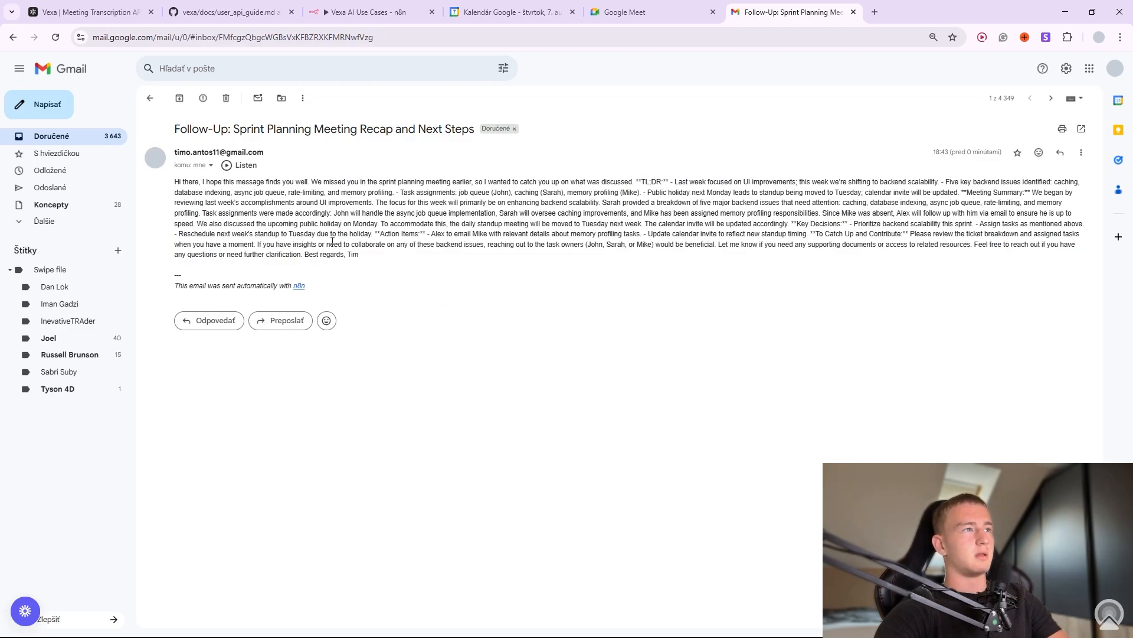
drag(152, 189, 425, 260)
click(420, 285)
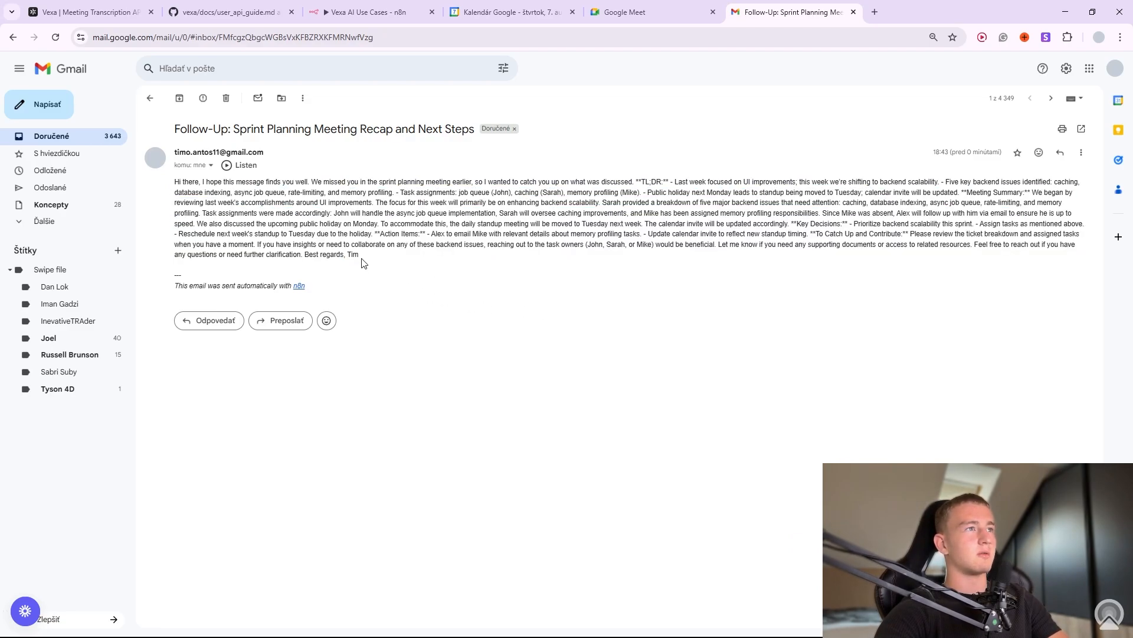
click(375, 11)
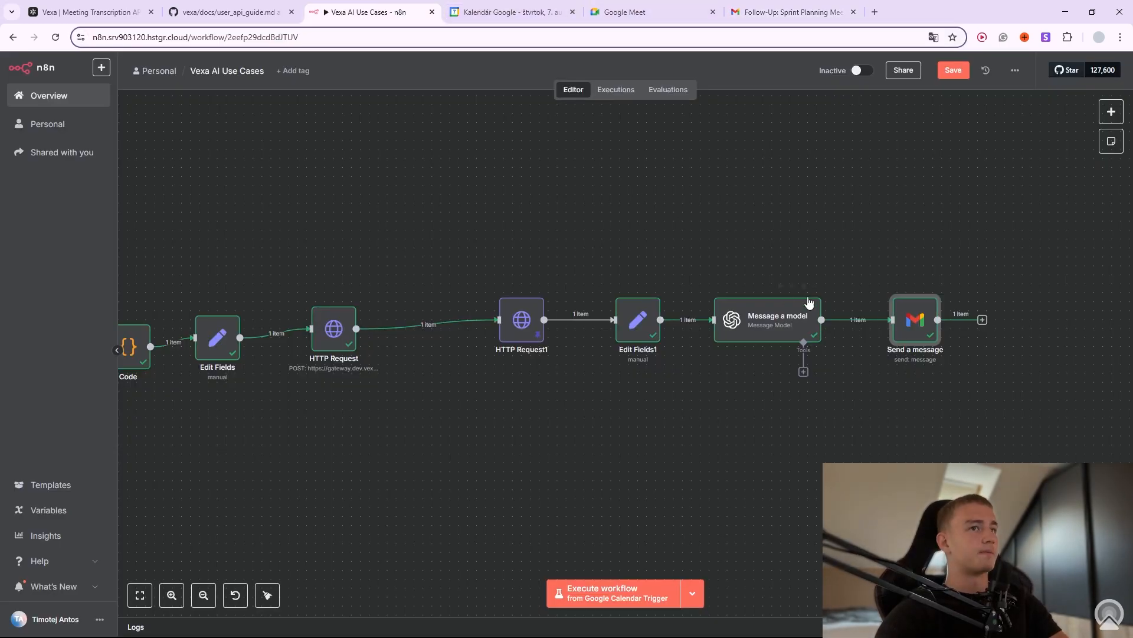
Change the Send a message node's email type from HTML to Text.
click(932, 287)
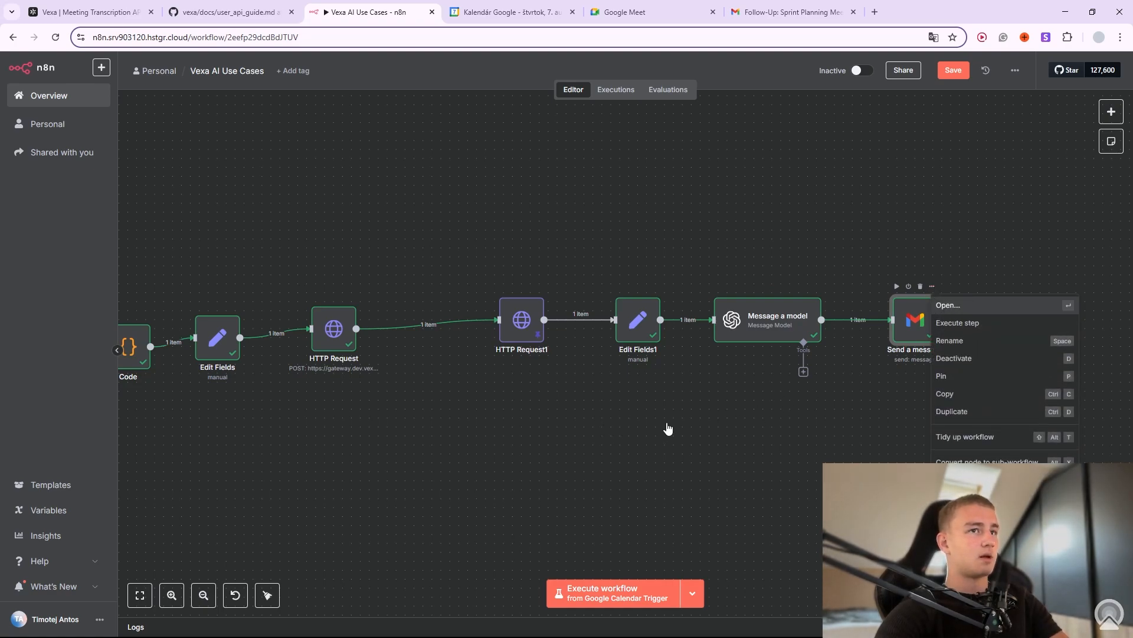
click(966, 306)
click(620, 372)
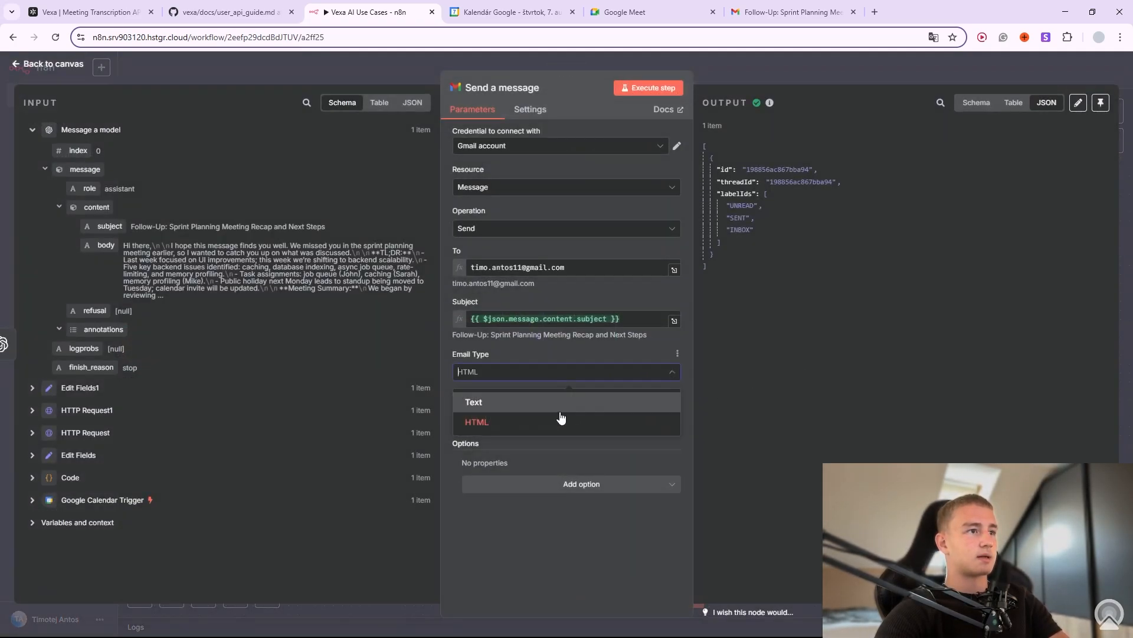
click(506, 398)
Resend the follow-up email as plain text and go back to Gmail.
click(656, 92)
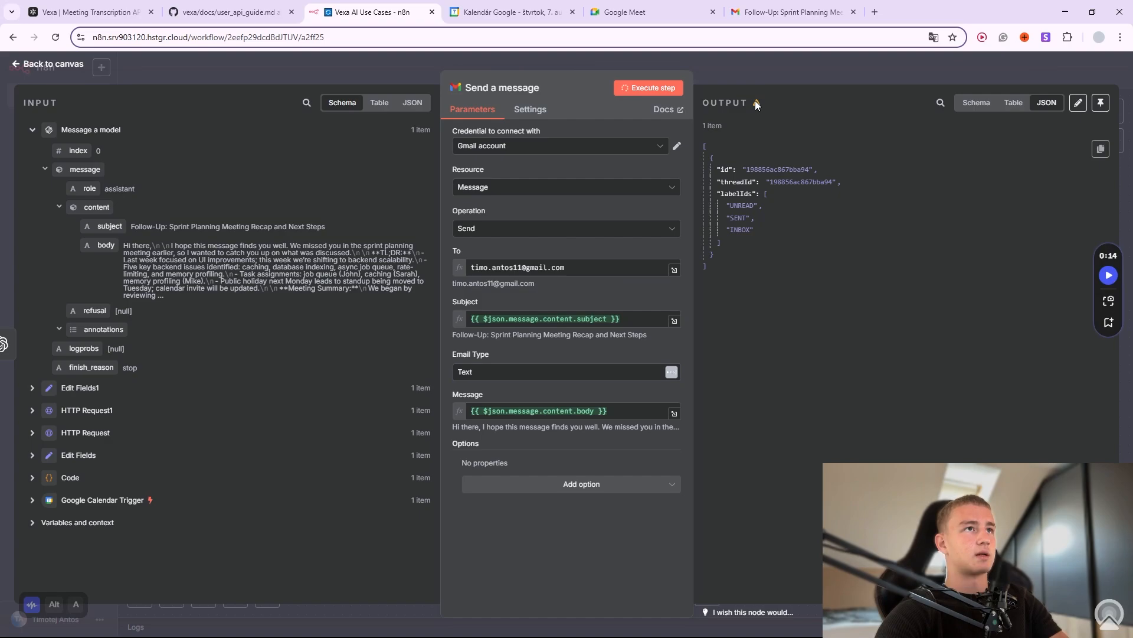
drag(756, 101, 753, 69)
click(752, 70)
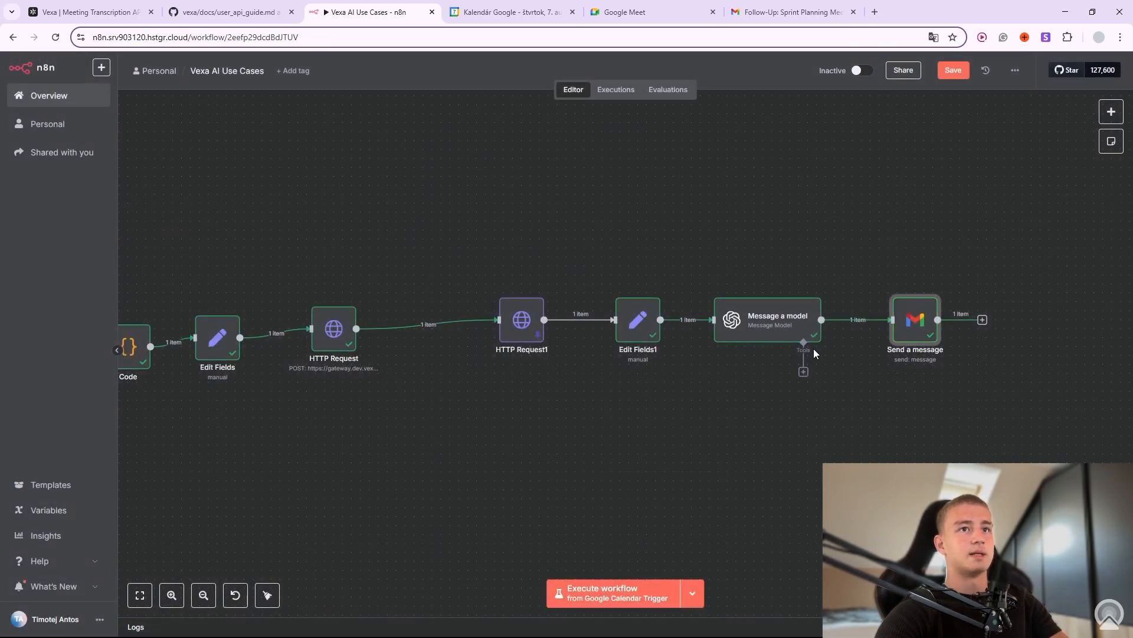
click(769, 14)
Open the new 18:44 sprint follow-up email and review its greeting and opening line.
click(36, 137)
click(253, 147)
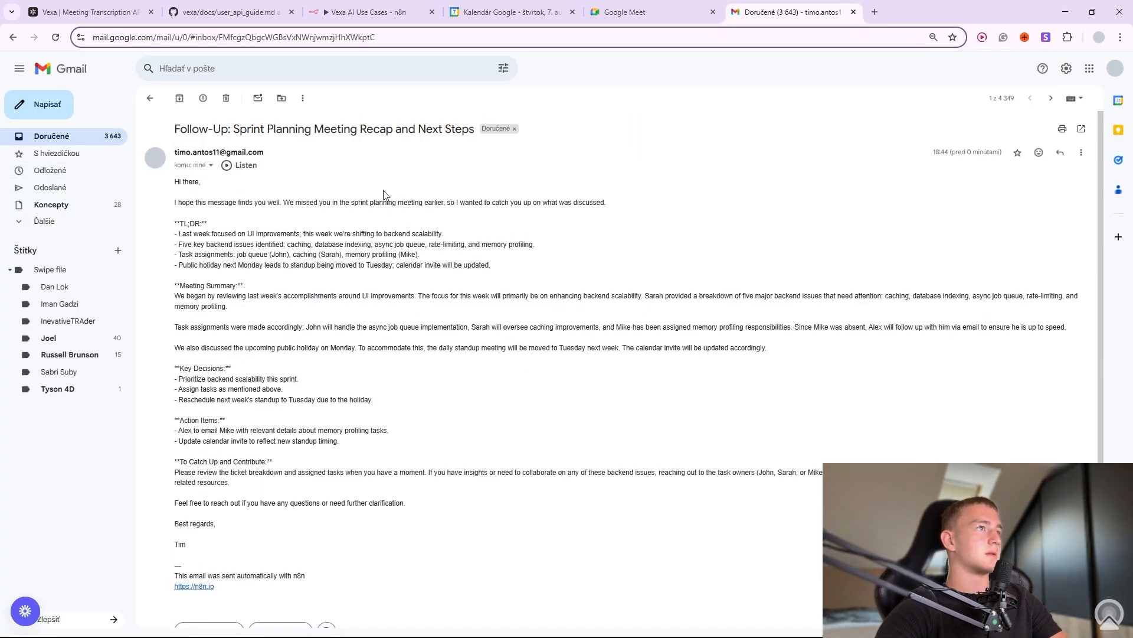
drag(175, 192, 338, 442)
click(267, 369)
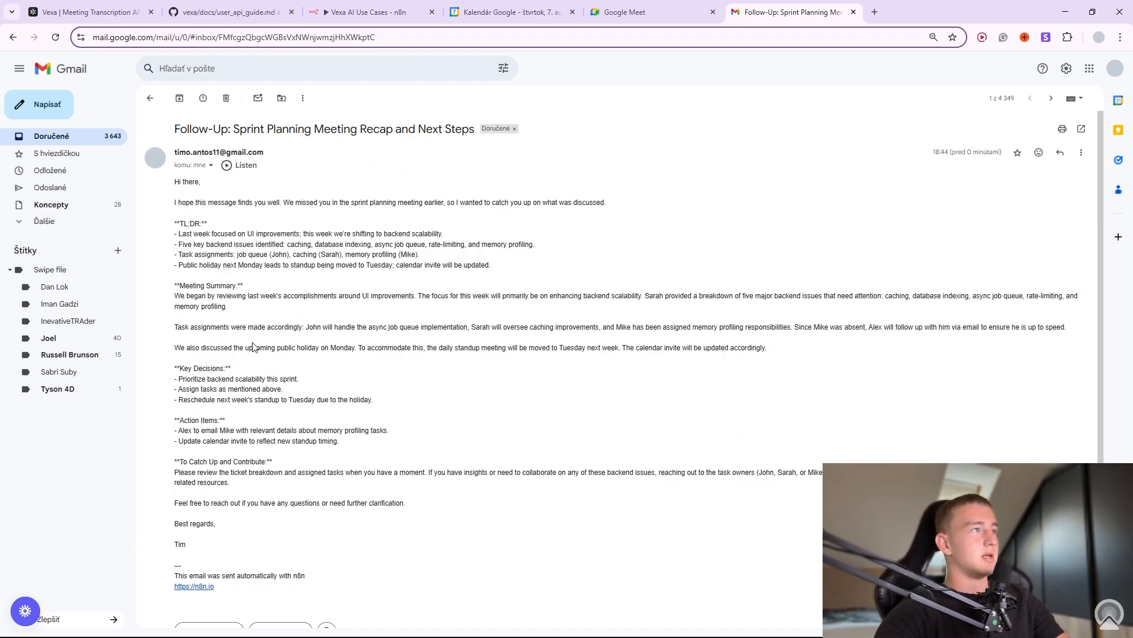
drag(181, 202, 599, 198)
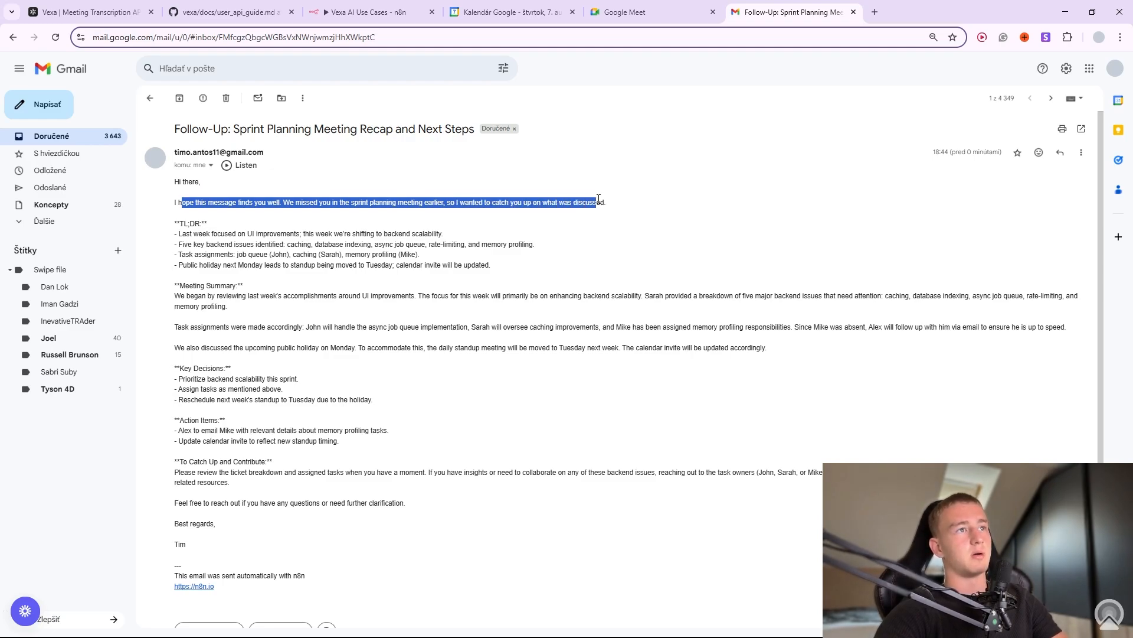
Review the TL;DR section and backend issue bullets (database indexing, rate limiting), then return to Vexa.
double_click(194, 224)
drag(180, 223, 444, 243)
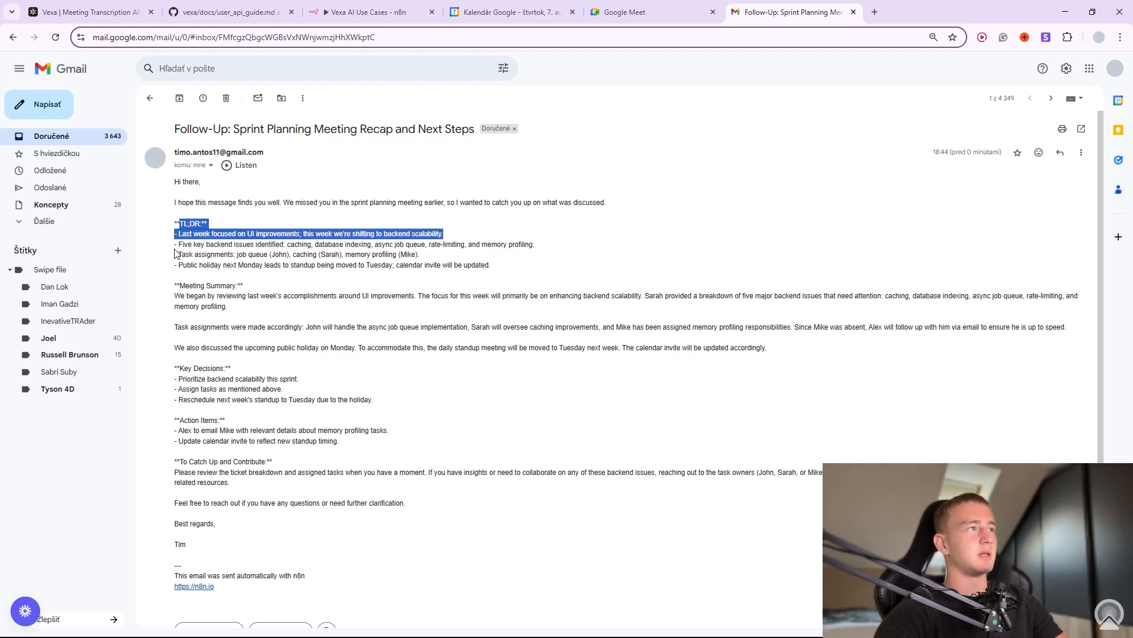
drag(189, 244, 306, 246)
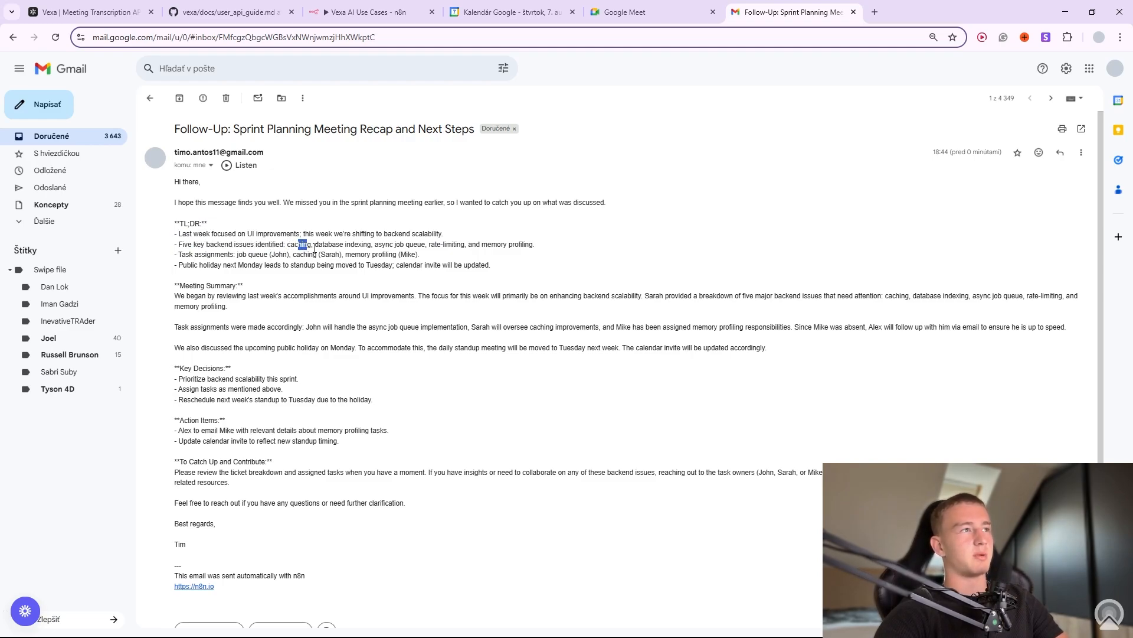
drag(322, 245, 333, 245)
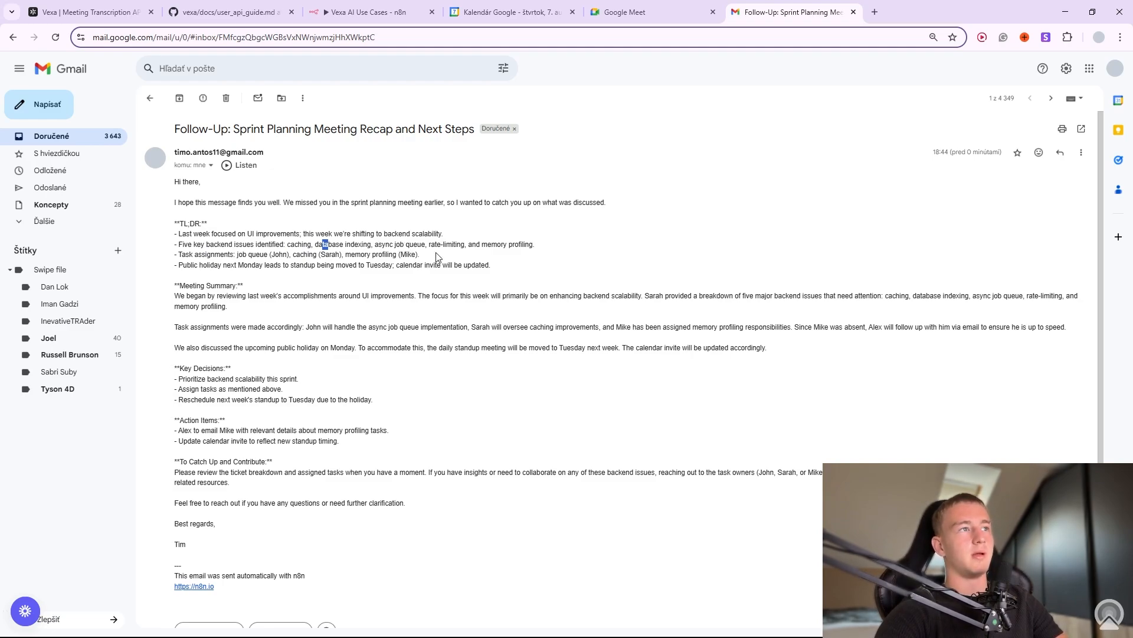
drag(435, 245, 513, 245)
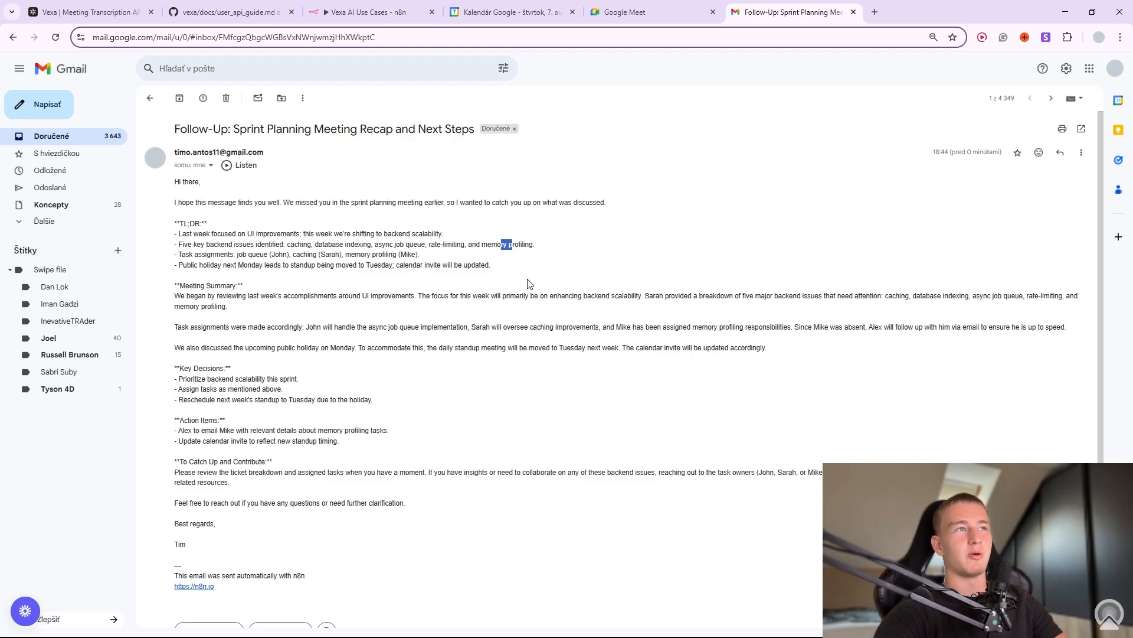
drag(248, 225, 307, 530)
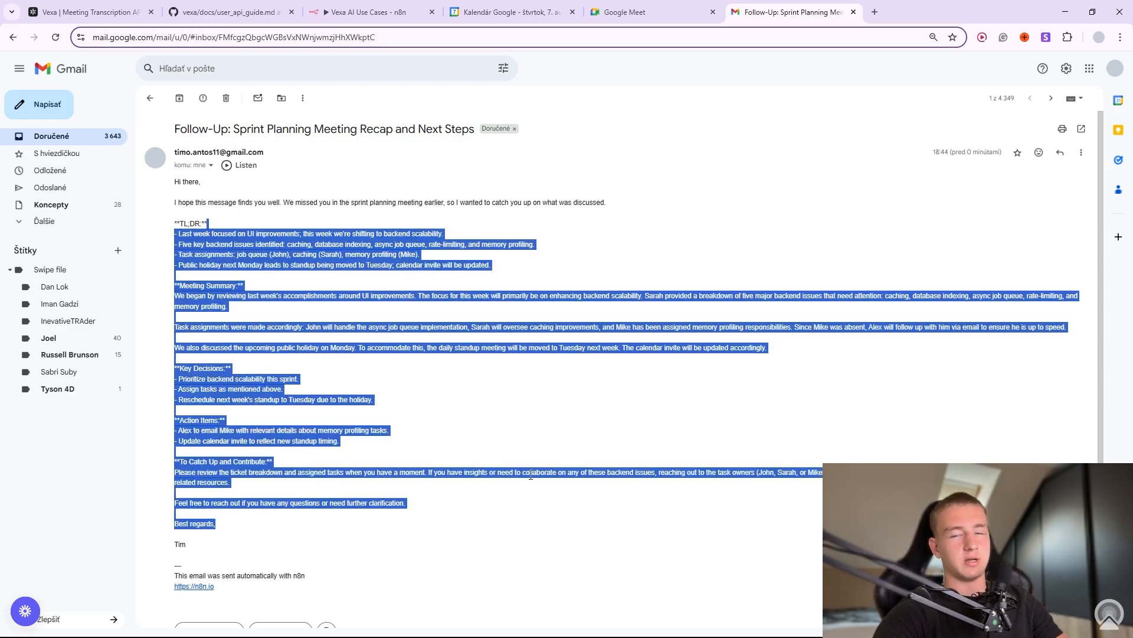
click(551, 397)
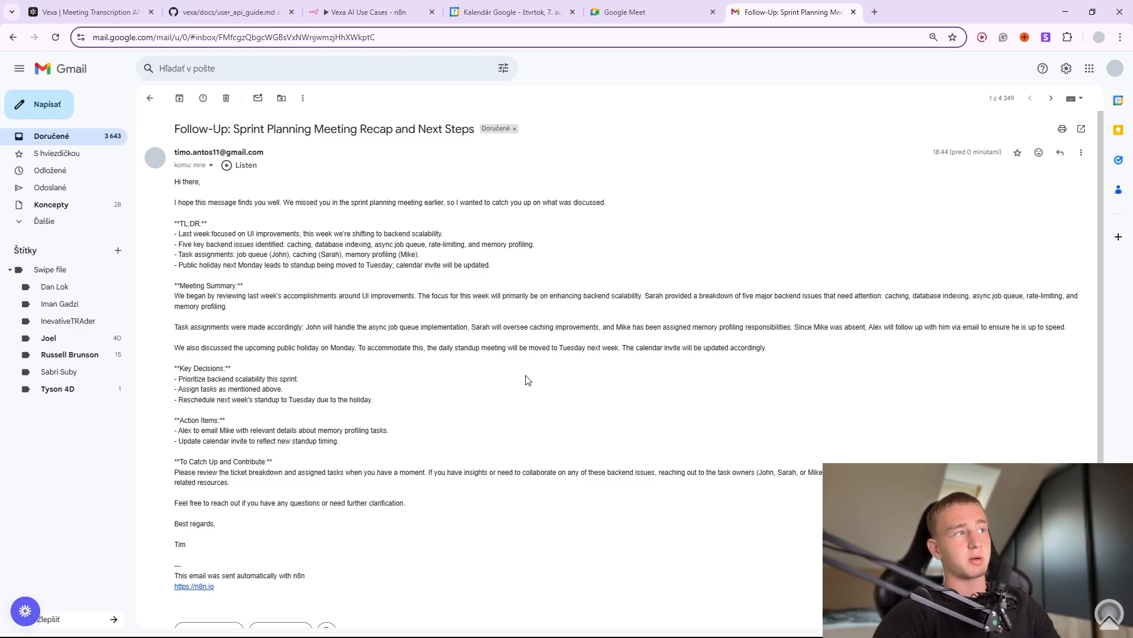
click(135, 17)
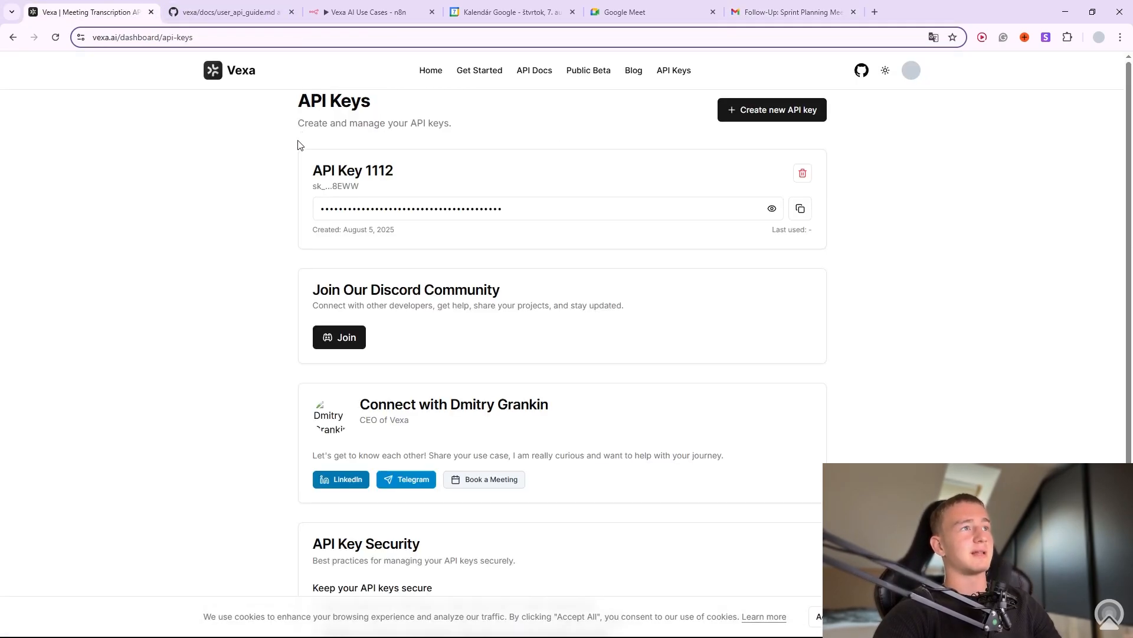